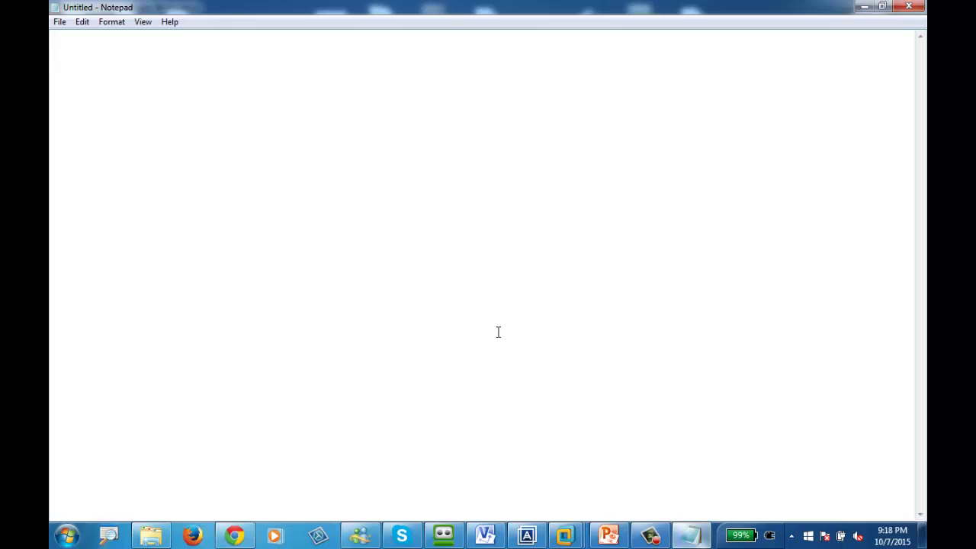
Write the first note as "1) need two SAN LUNs from Open file svmotion".
text(1))
text(need y)
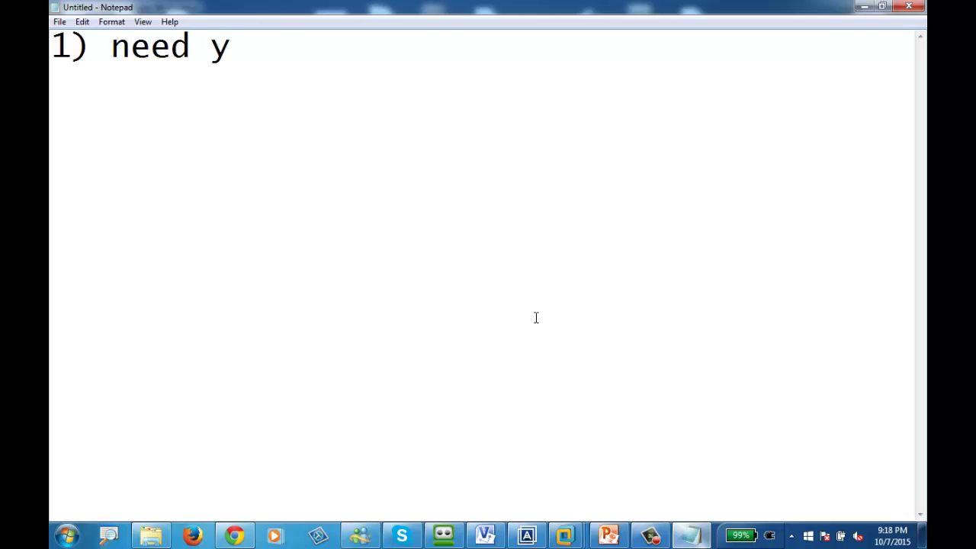
key(BackSpace)
text(two SAN LU)
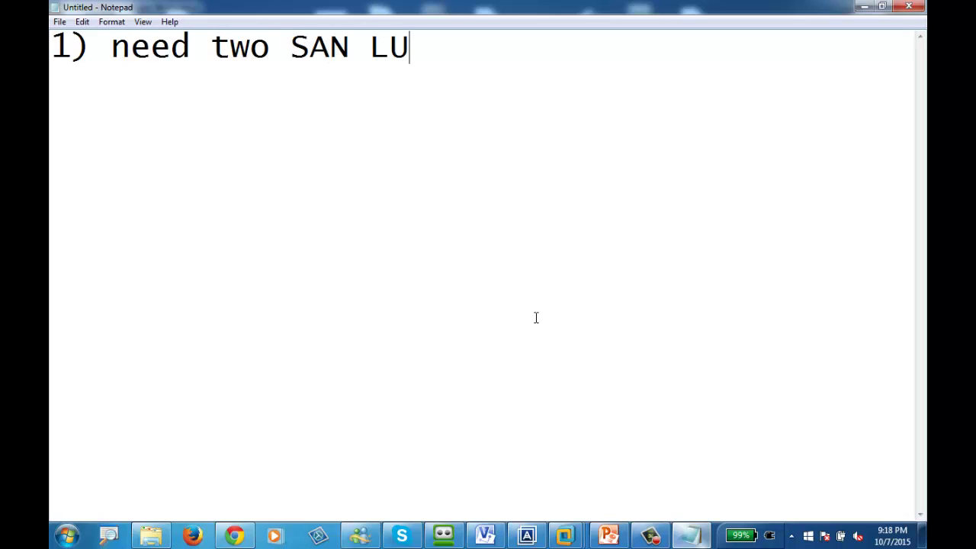
text(Ns from Open file)
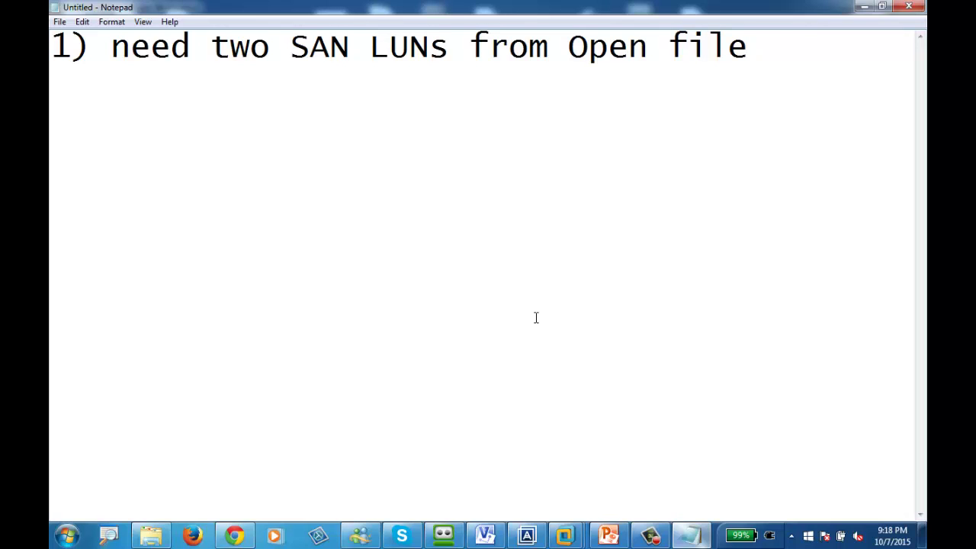
text( svmotion)
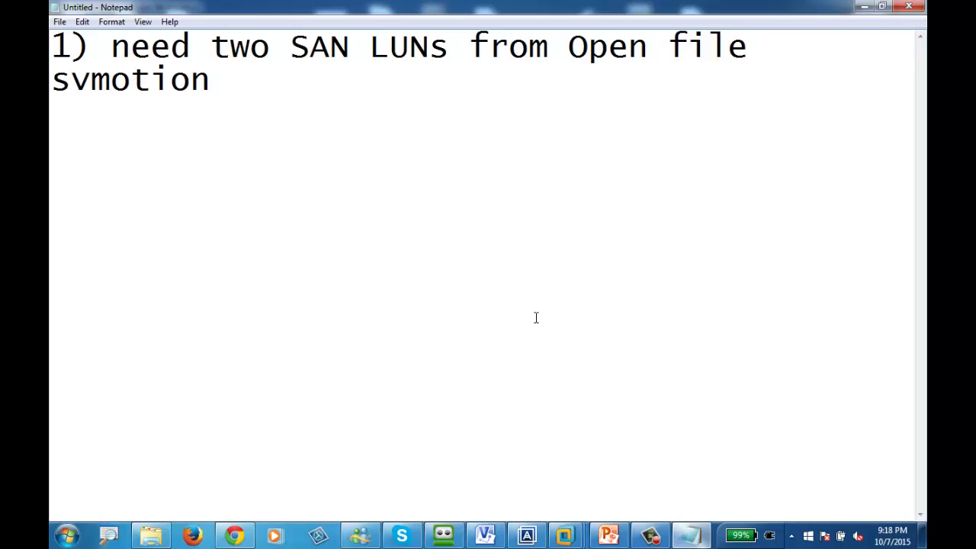
Add the second note, "2) VMs are in shared storage", leaving a blank line above it.
key(Return)
key(Return)
text(2) VMs are )
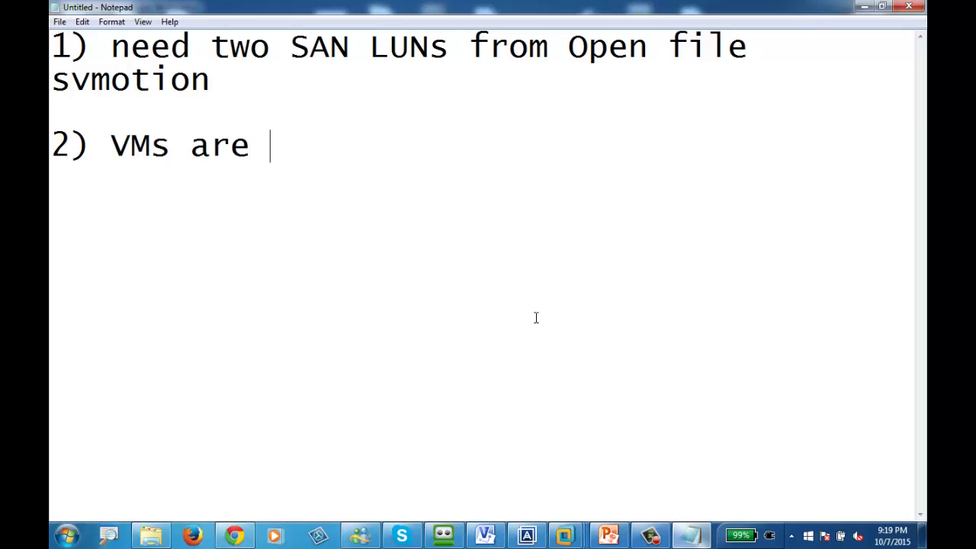
text(o)
key(BackSpace)
text(in sh)
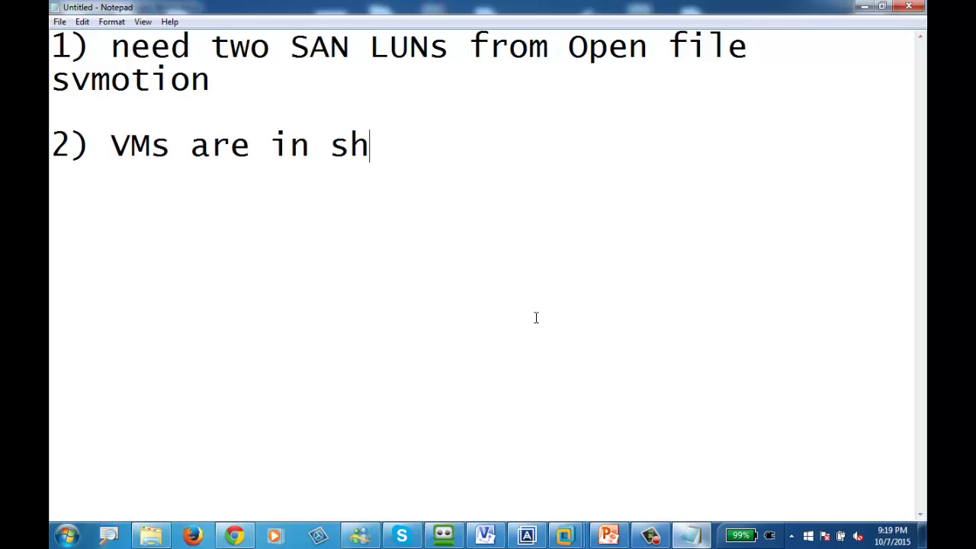
text(ared stor)
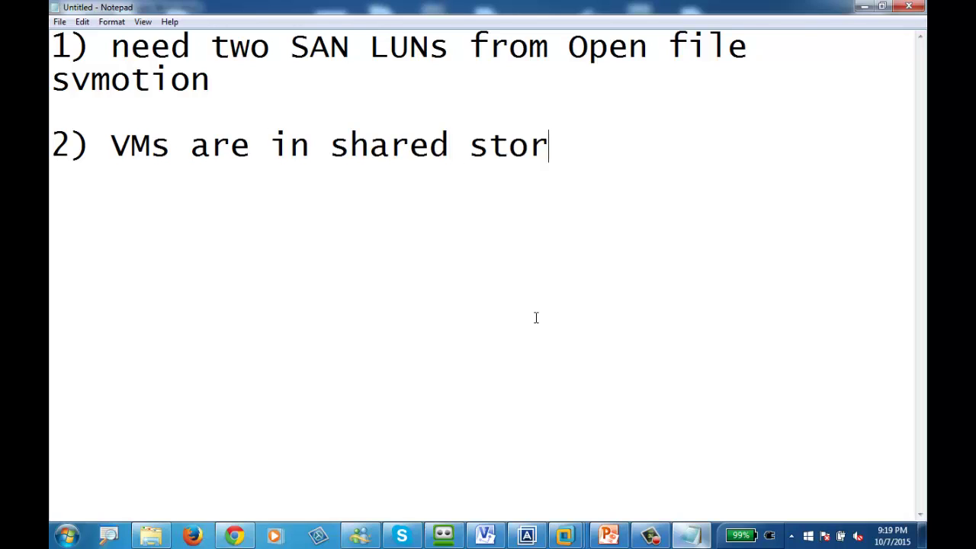
text(age)
Add two more notes separated by blank lines: "3) Configure vMotion" and "4) Verify vmotion".
key(Return)
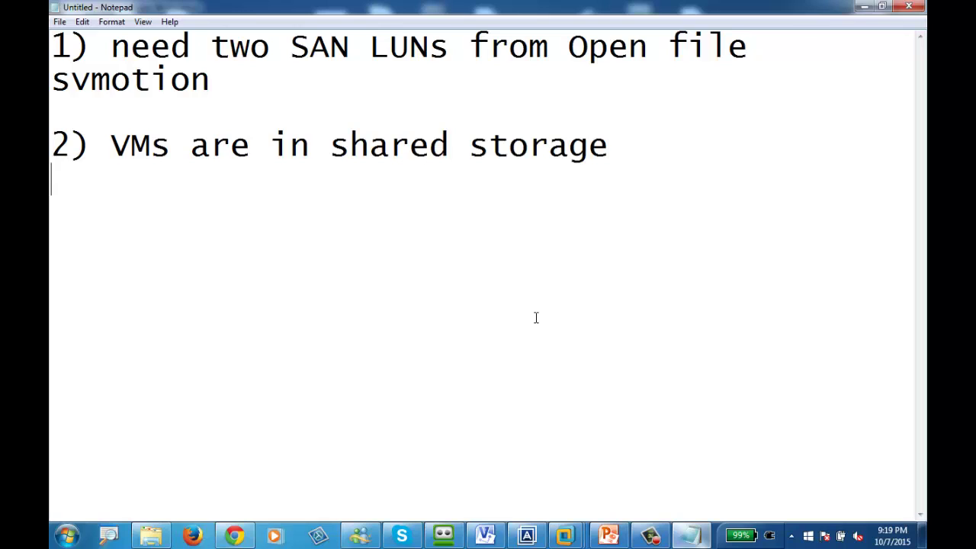
key(Return)
text(3) Config)
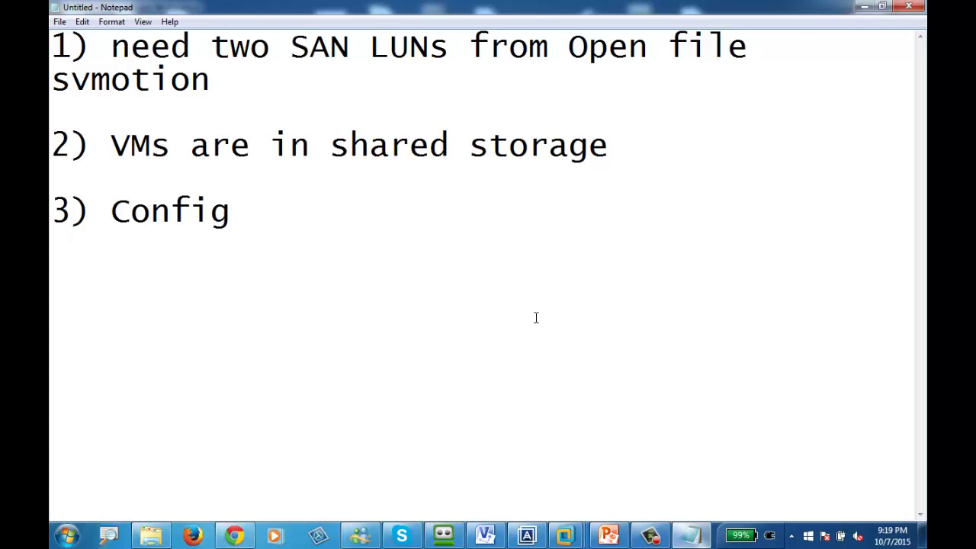
text(ure vMotion)
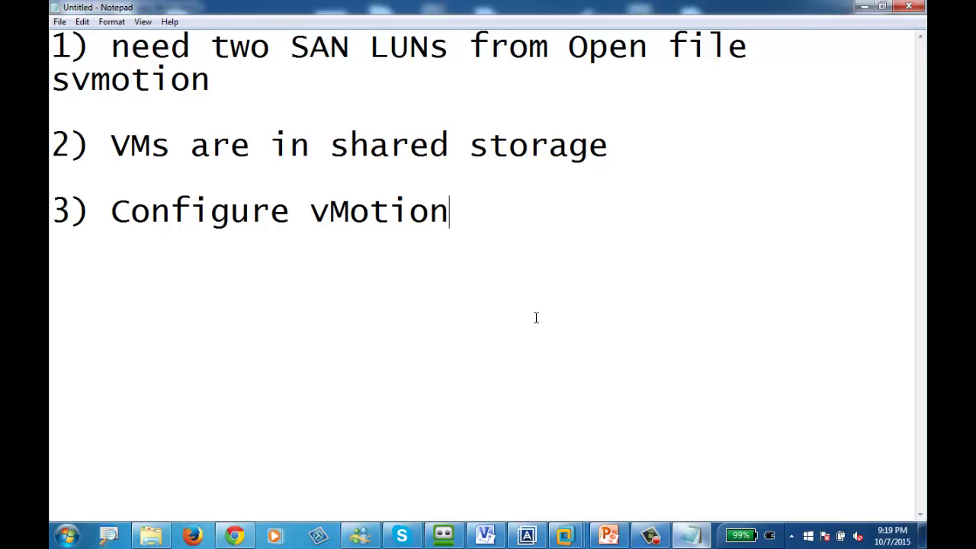
key(Return)
text(4) Verify )
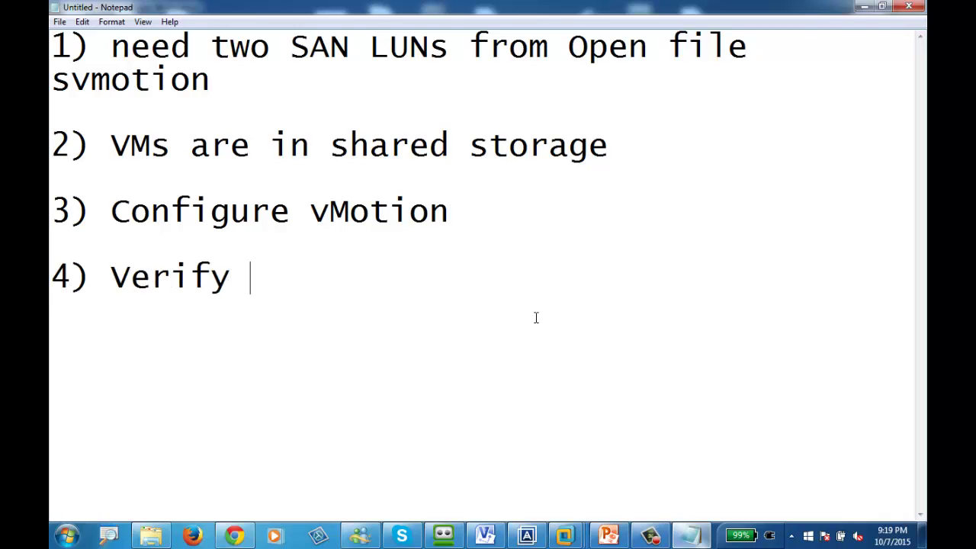
text(vmotion)
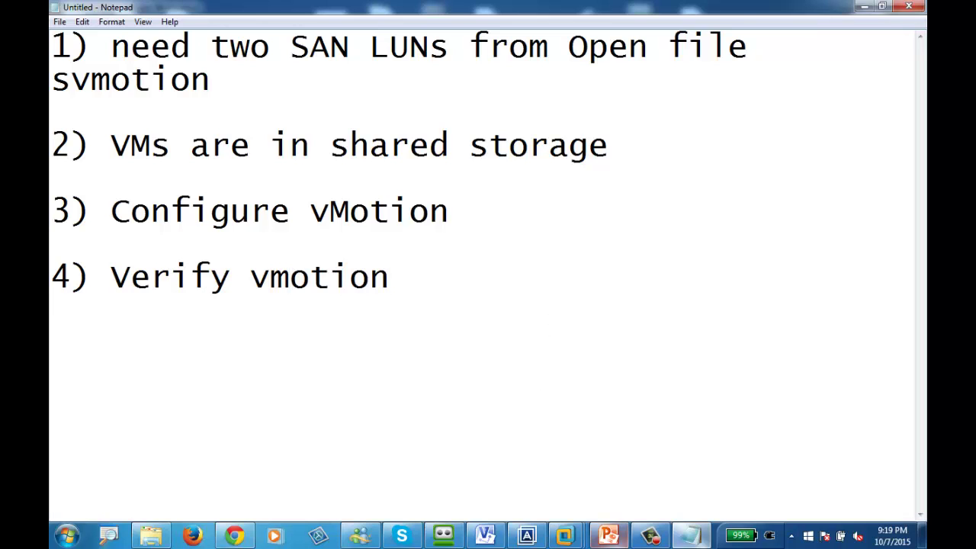
Switch to VMware Workstation, reorder the virtual machines so canipsesx02 comes before CANIPSESX03, and return to CANIPSVS001.
mouse_move(562, 536)
click(295, 462)
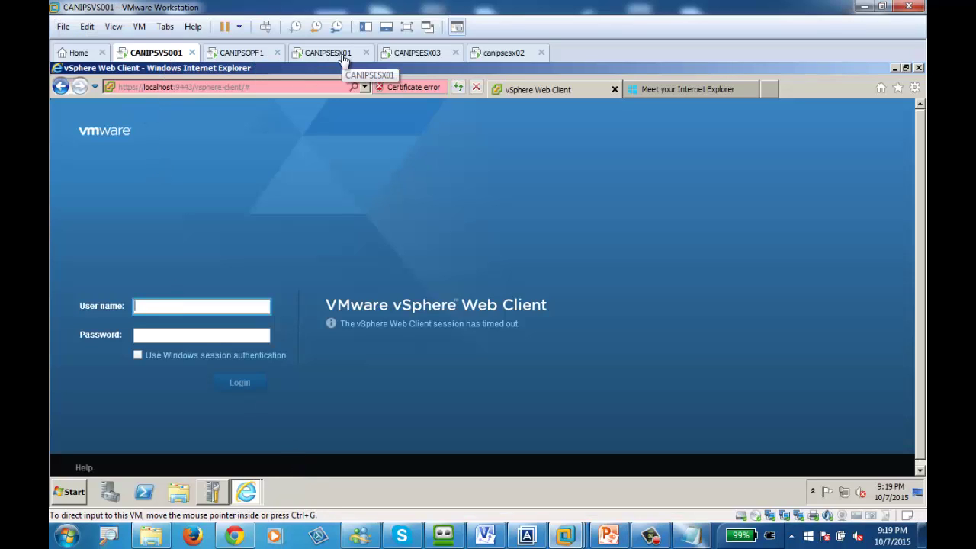
click(509, 59)
drag(503, 53, 412, 37)
click(169, 54)
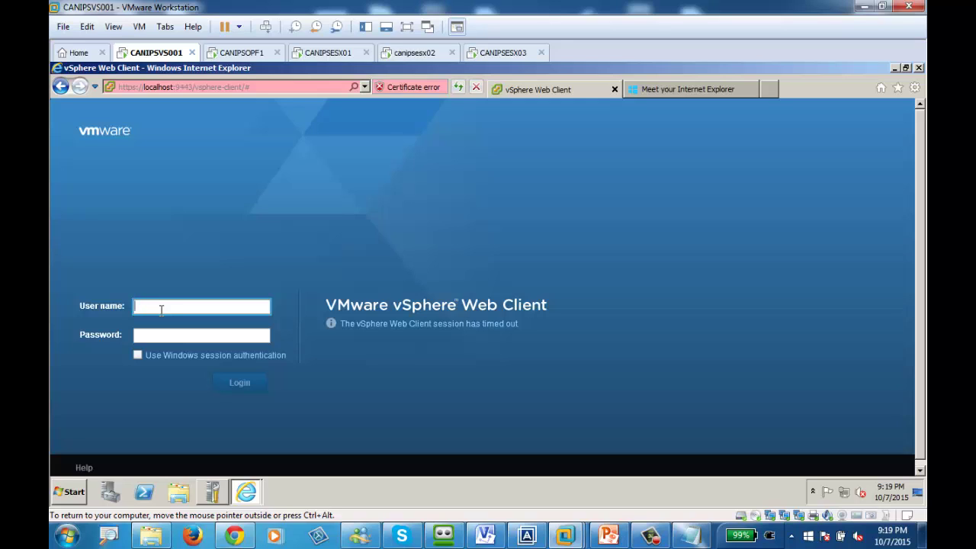
Log in to the vSphere Web Client with the administrator user name and the account password.
text(administrator@vsphere.c)
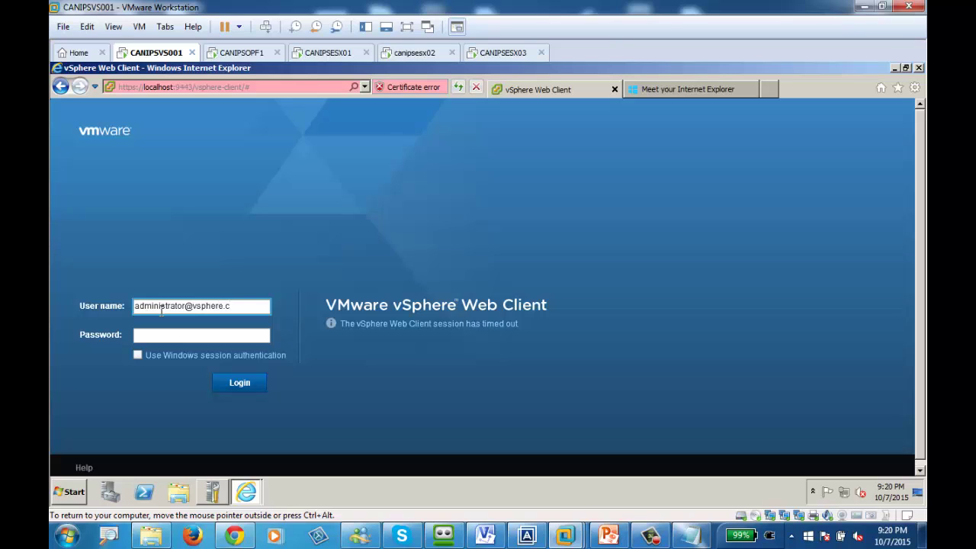
text(loocal)
key(ctrl+a)
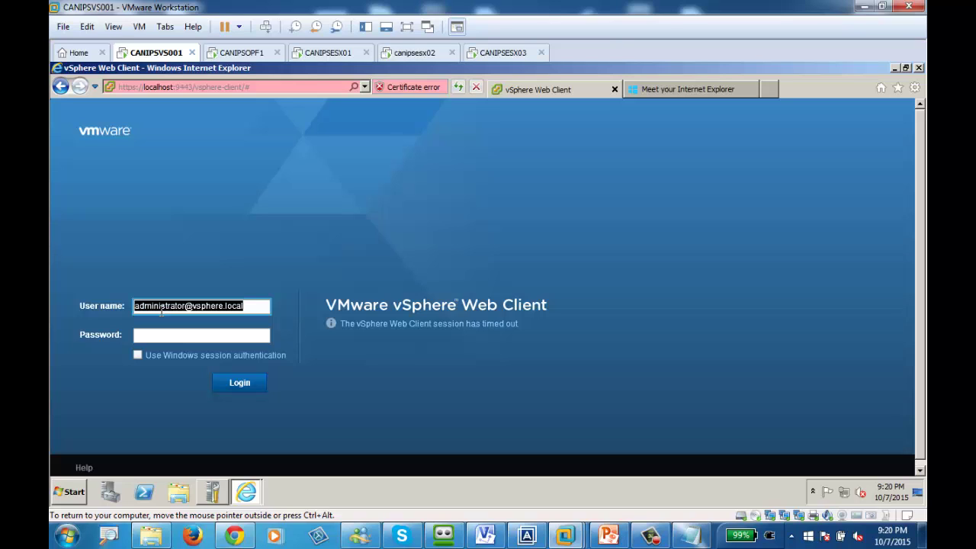
click(170, 334)
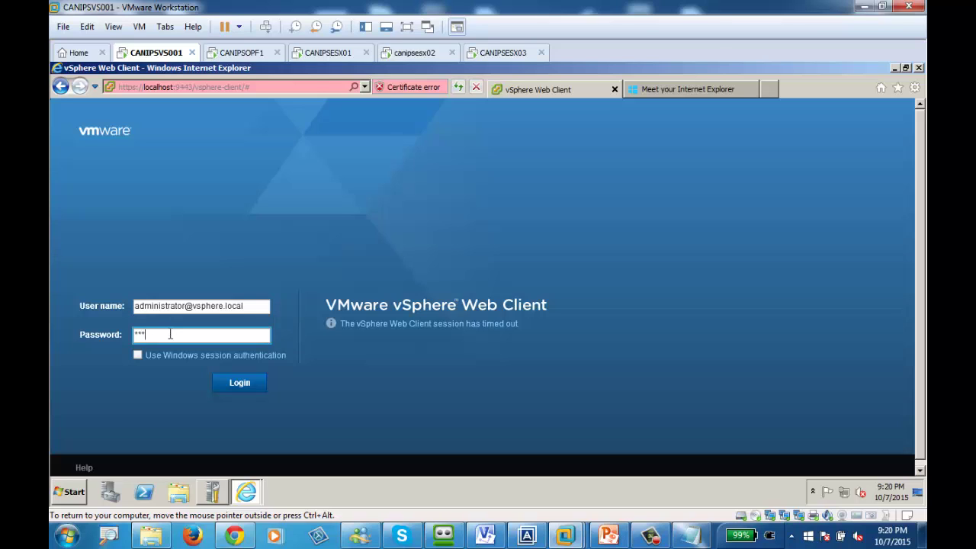
key(Return)
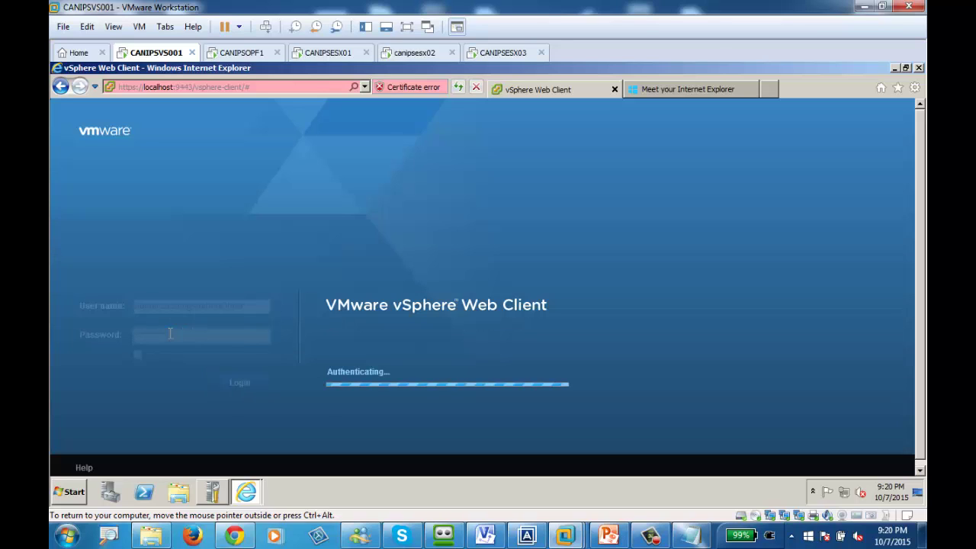
Launch the VMware vSphere Client from the server's desktop and bring the vSphere Web Client window back to the front.
click(68, 492)
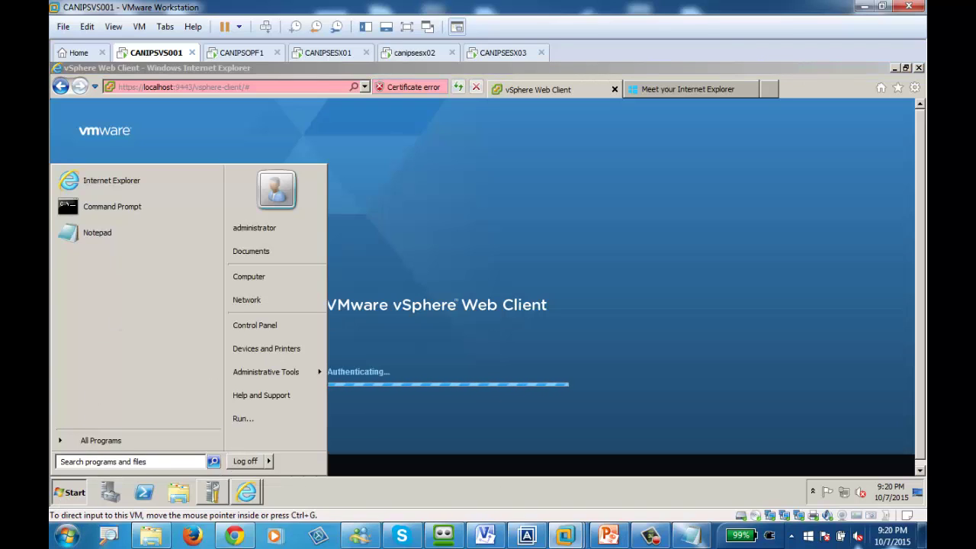
click(917, 494)
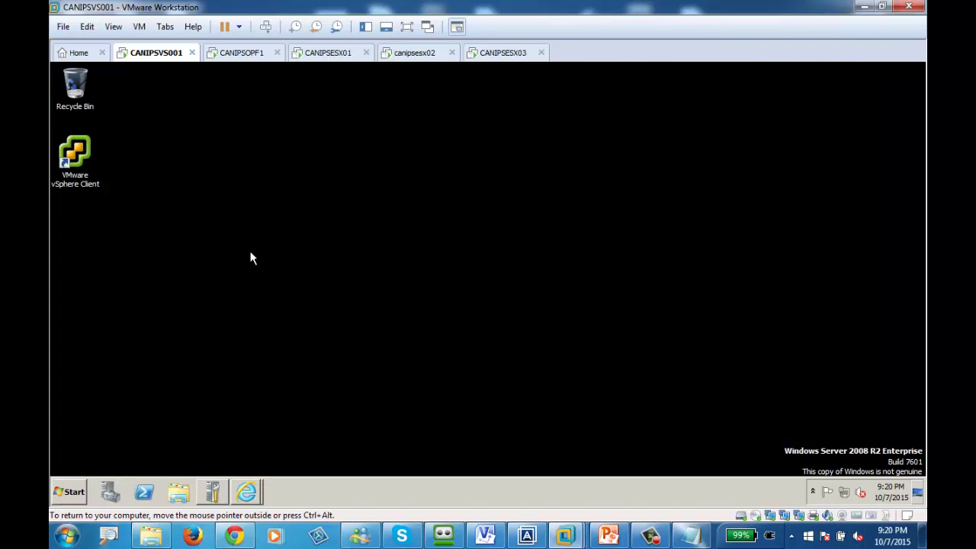
double_click(86, 152)
click(256, 496)
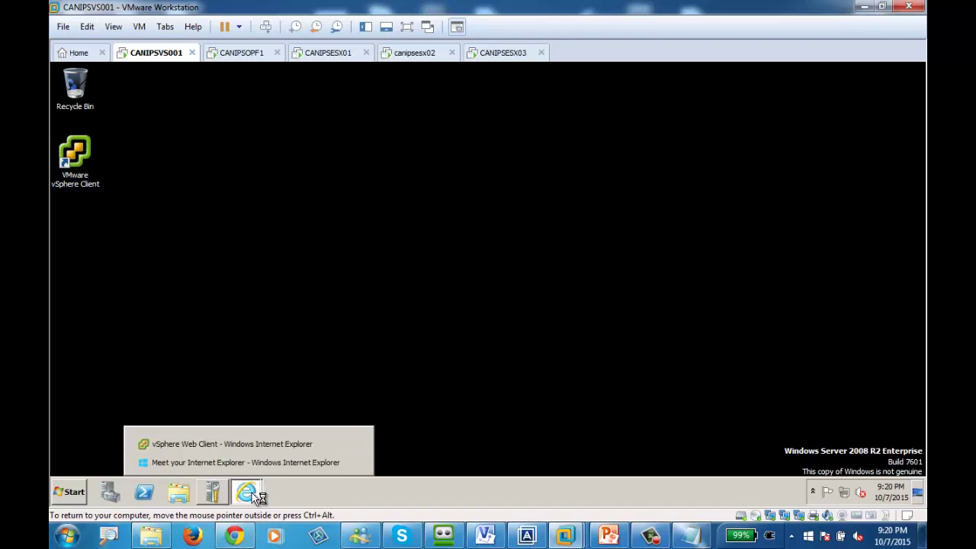
click(243, 445)
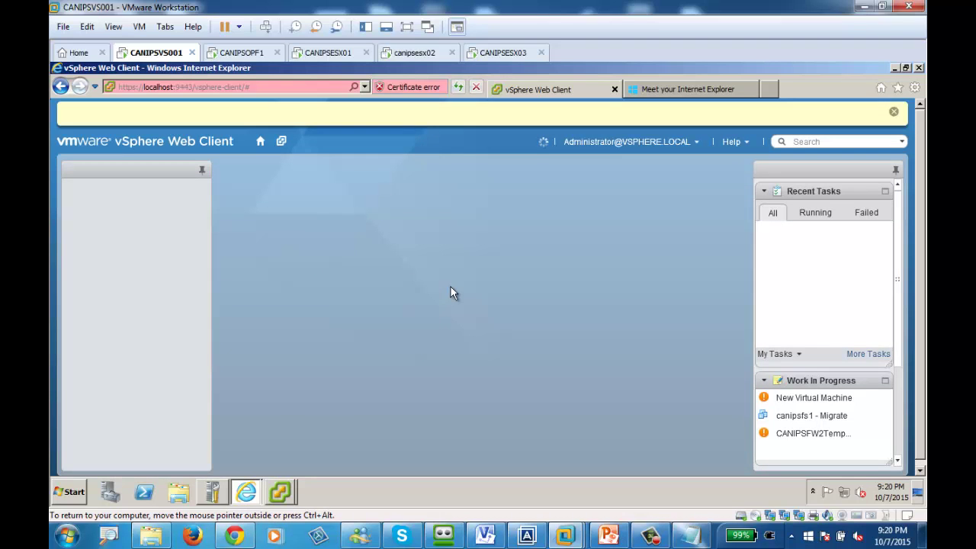
Try to log in to 192.168.100.15 through the vSphere Client with the administrator user name and password, ignoring the certificate warning.
click(279, 492)
click(276, 464)
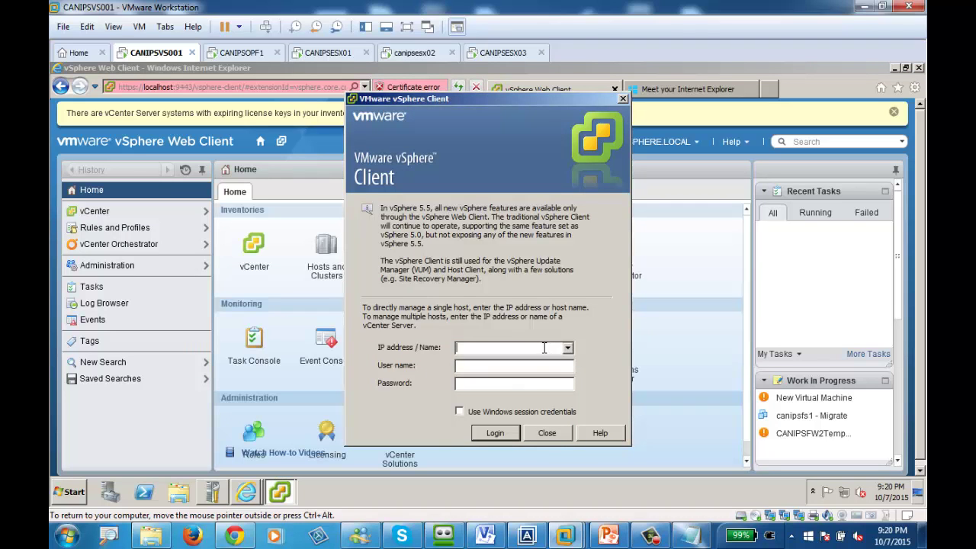
text(192.16)
text(administrator@vsphere.local)
key(Tab)
text(**********)
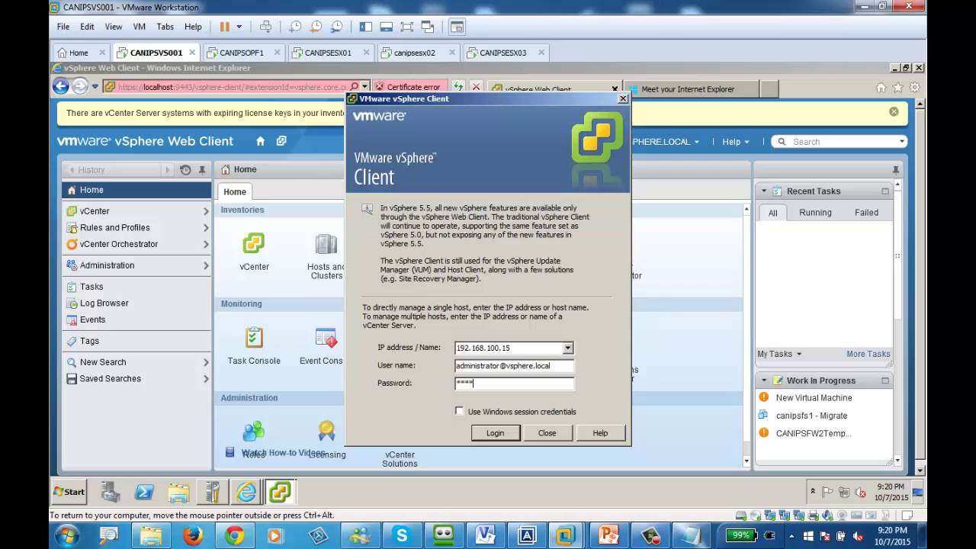
key(Return)
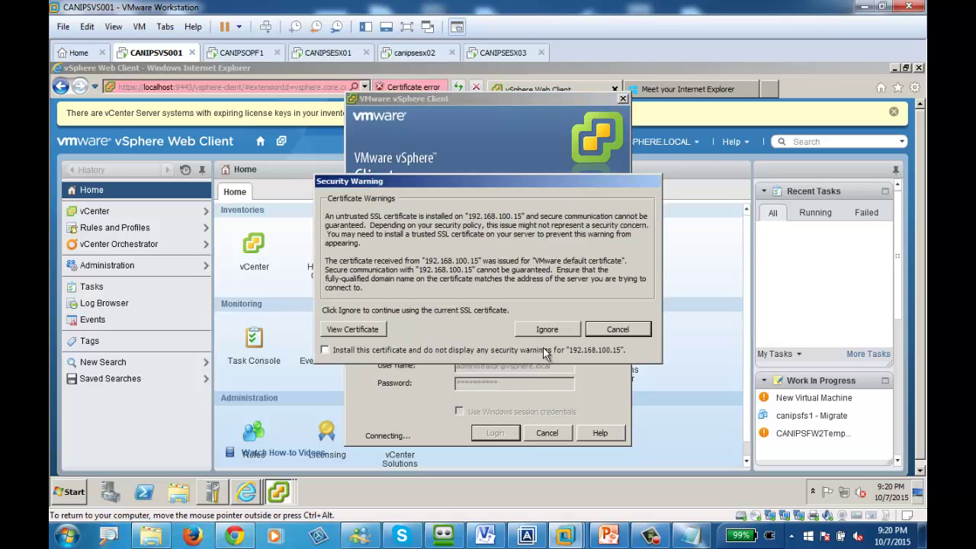
click(548, 329)
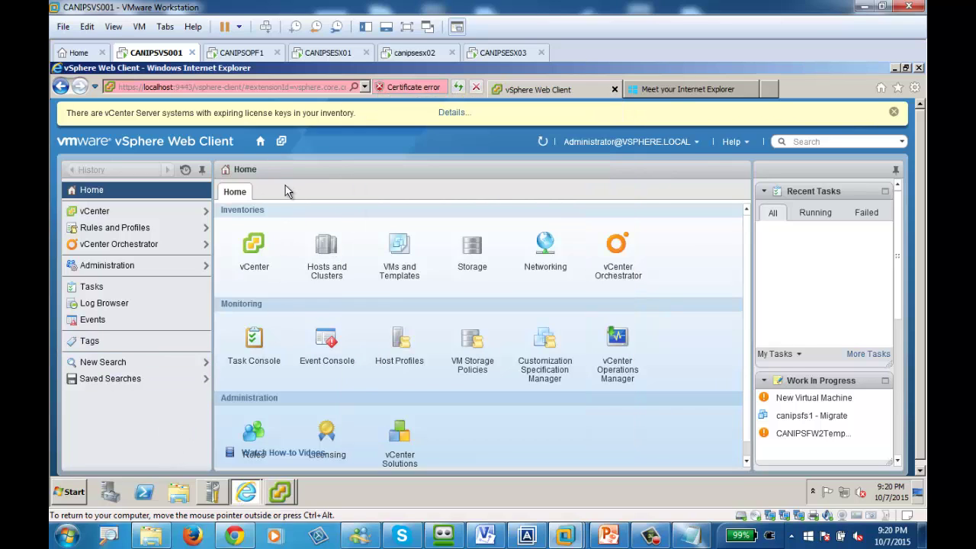
Open the Hosts and Clusters inventory, dismiss the login error, and view the summary of host 192.168.100.60.
click(326, 252)
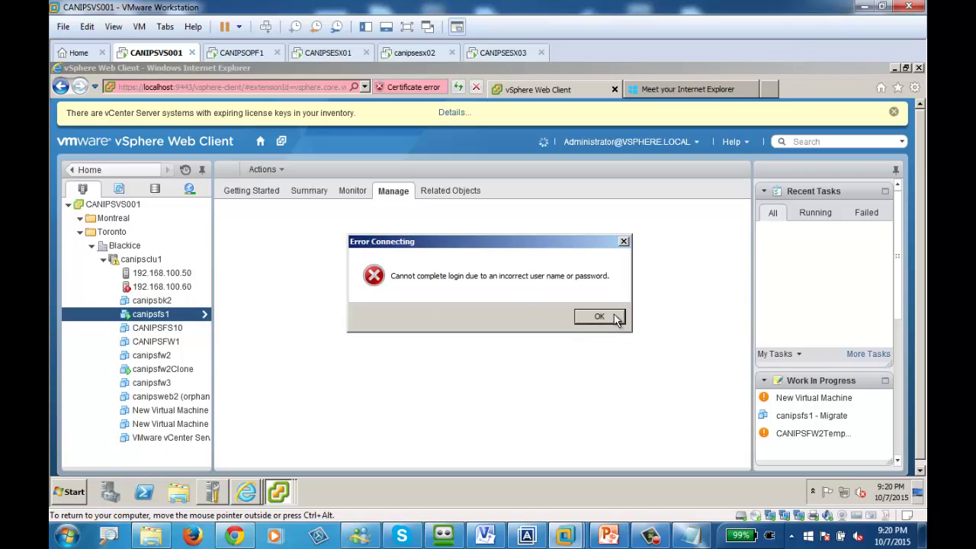
click(603, 316)
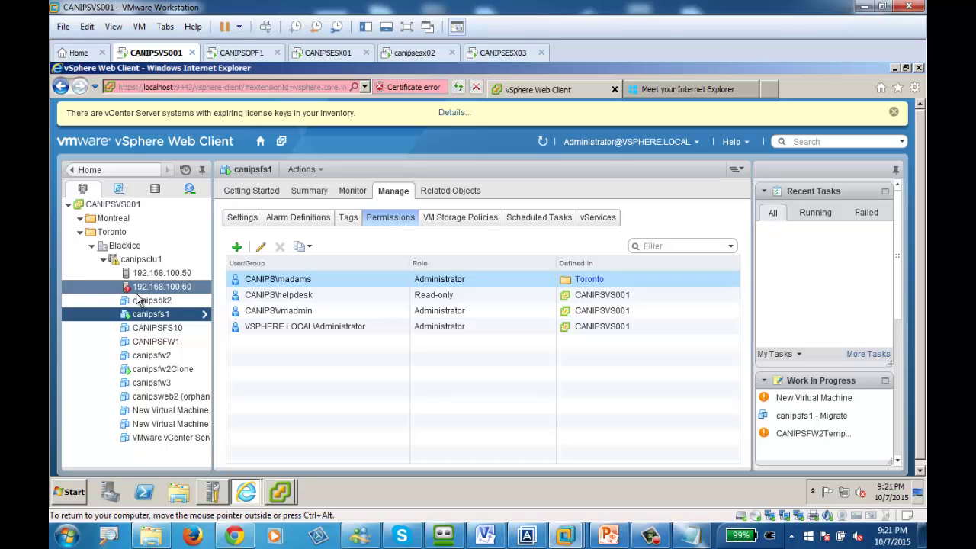
click(137, 290)
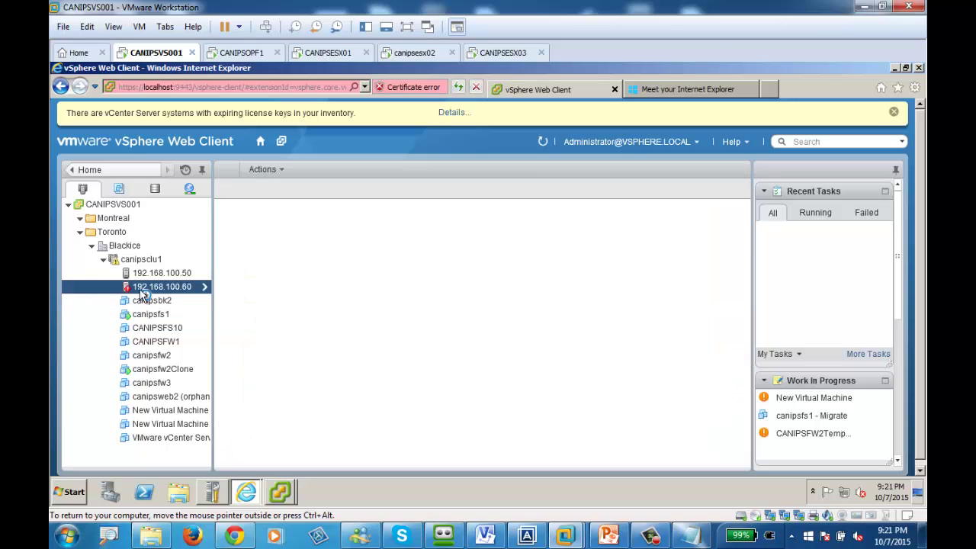
click(316, 191)
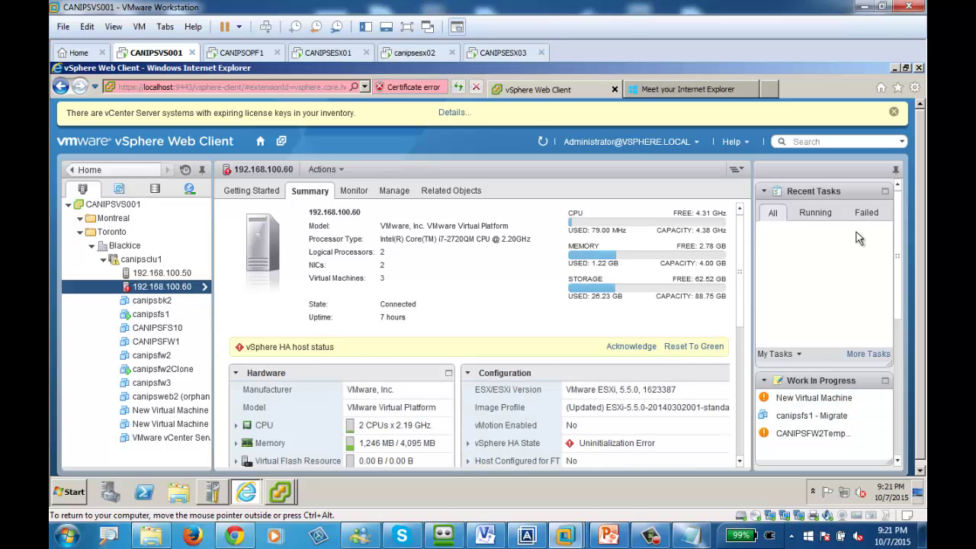
Review the Task Console, and inspect the newest error entry in the Event Console.
click(868, 354)
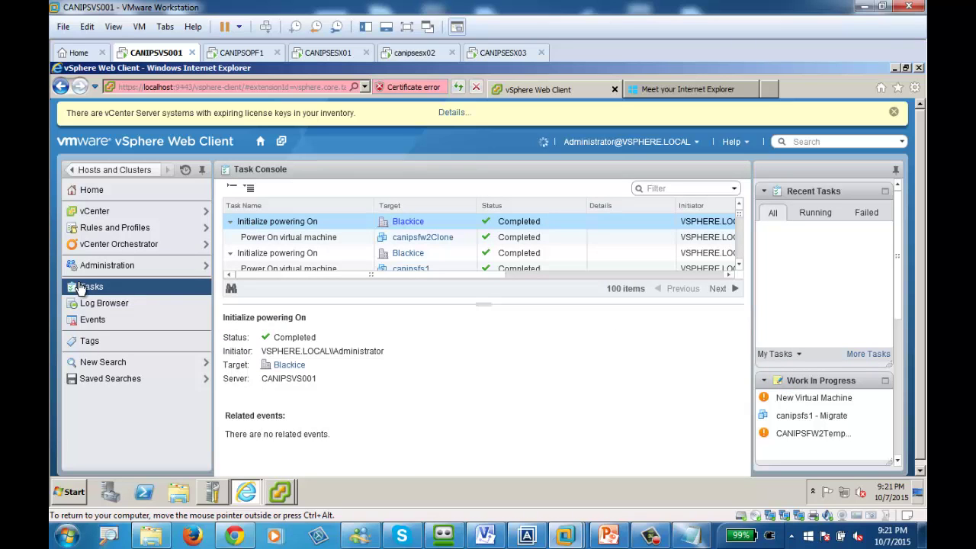
click(261, 141)
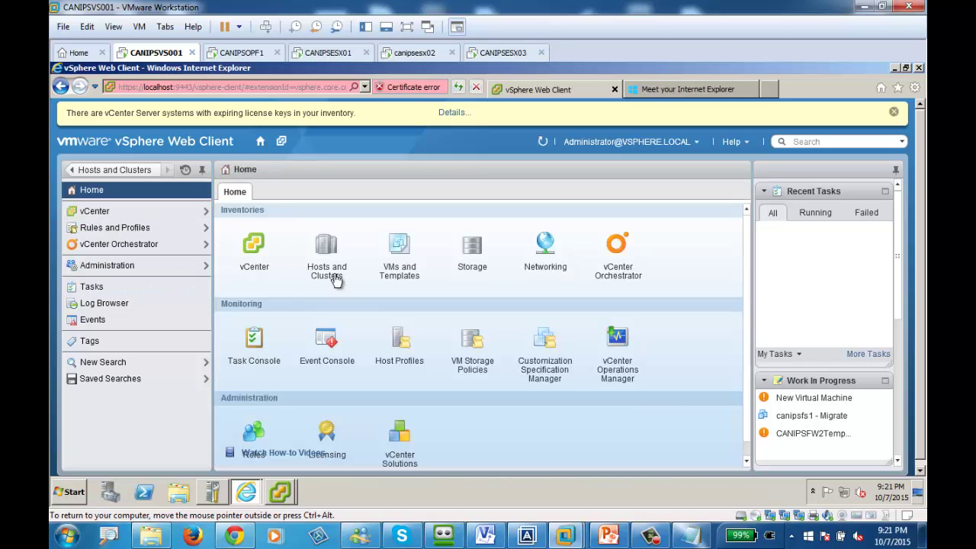
click(327, 351)
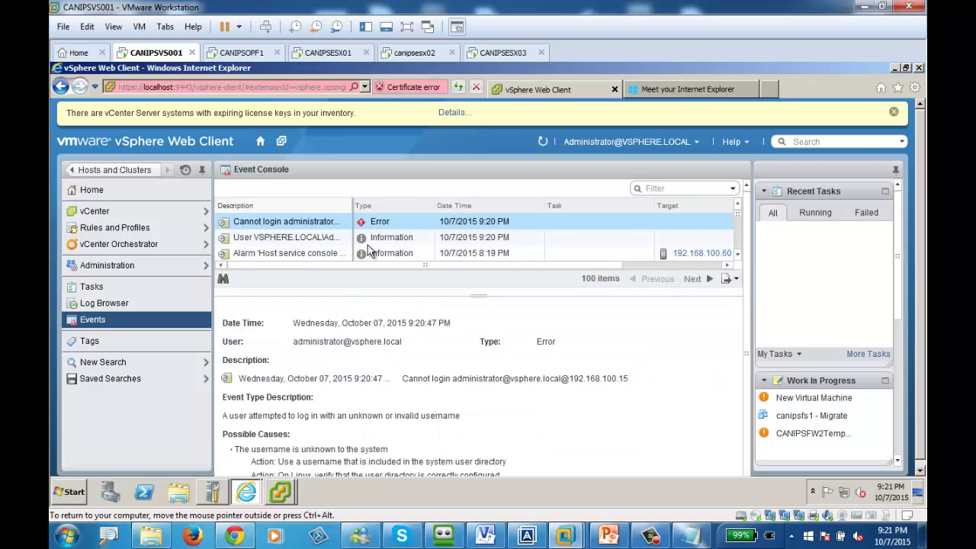
click(323, 221)
Return to Hosts and Clusters and remove the New Virtual Machine, canipsfs1 - Migrate and CANIPSFW2Temp... items from Work In Progress.
click(262, 142)
click(329, 246)
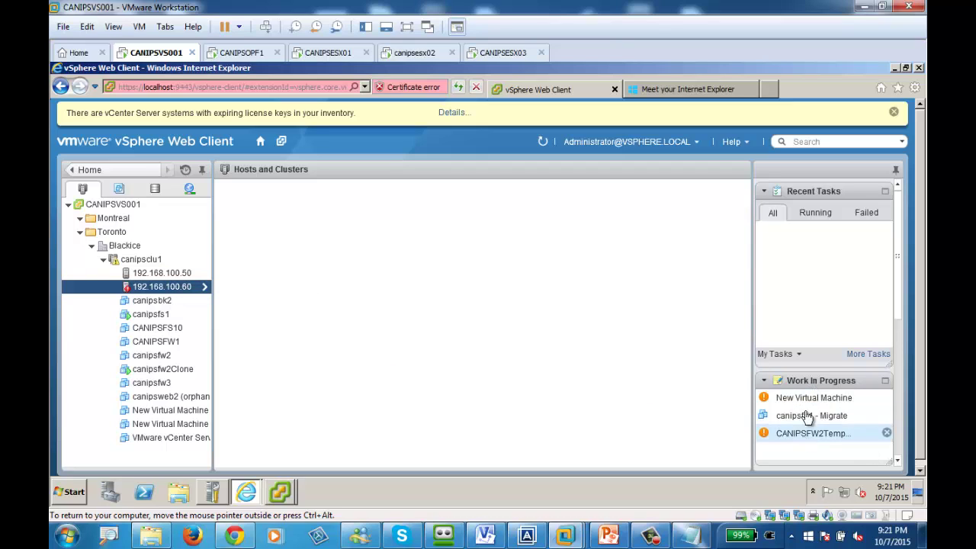
click(888, 398)
click(888, 398)
click(887, 398)
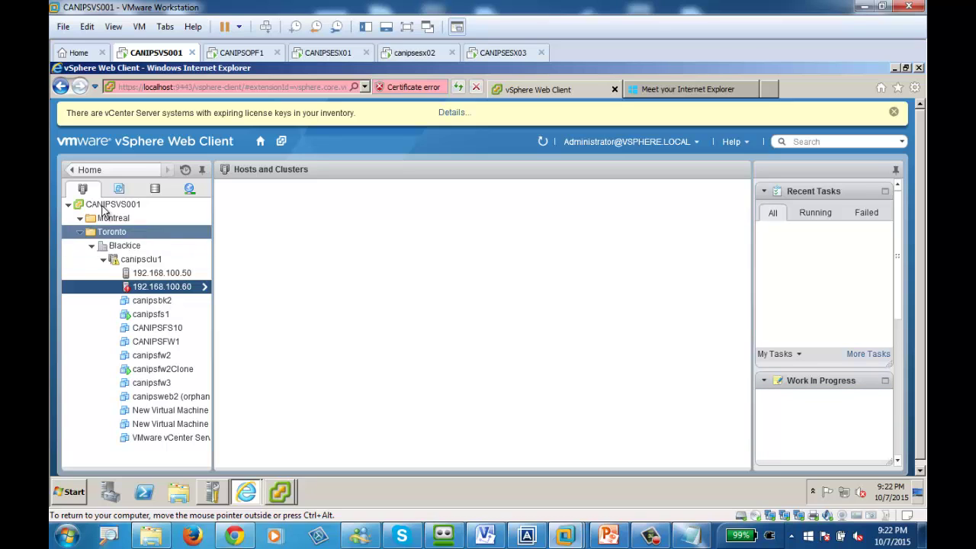
View the summaries of hosts 192.168.100.50 and 192.168.100.60, and open the permissions of virtual machine canipsbk2.
right_click(140, 260)
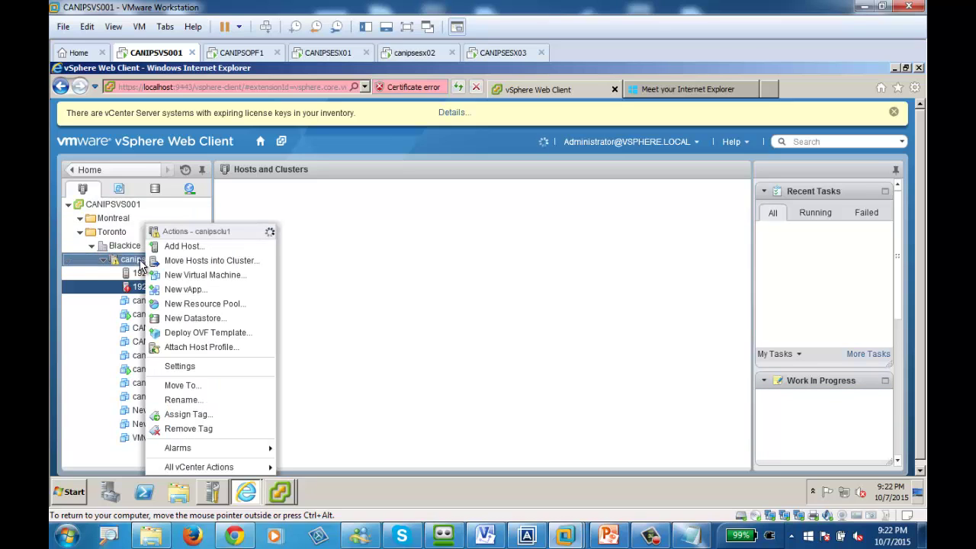
click(134, 274)
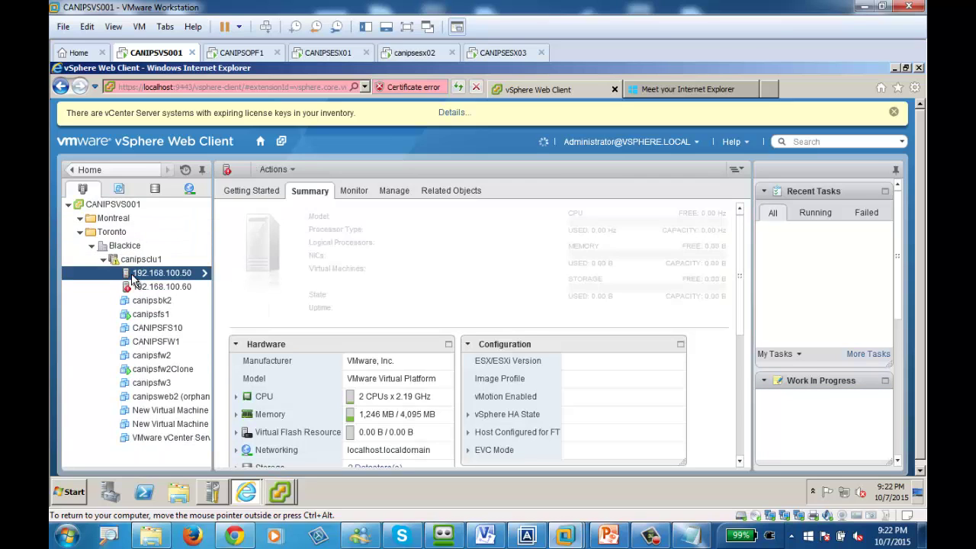
right_click(139, 275)
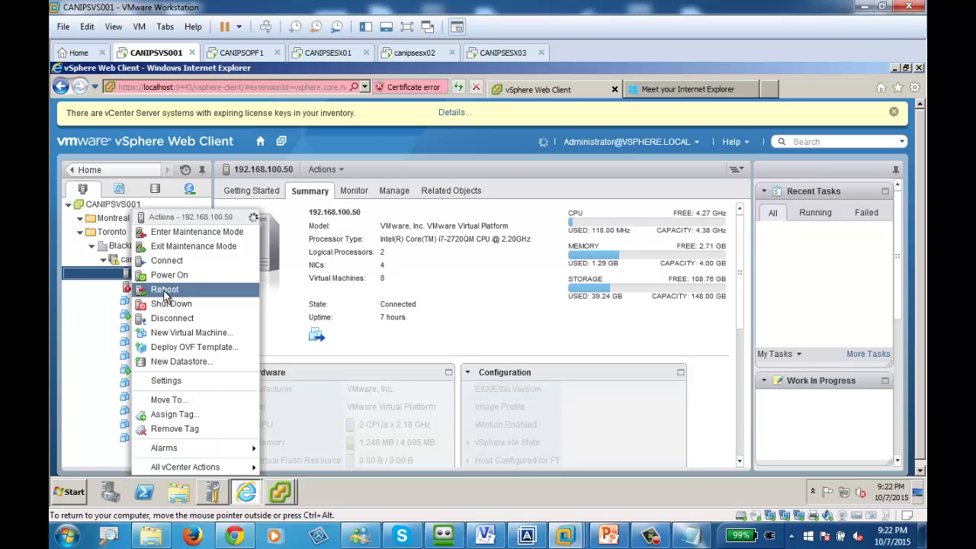
click(102, 287)
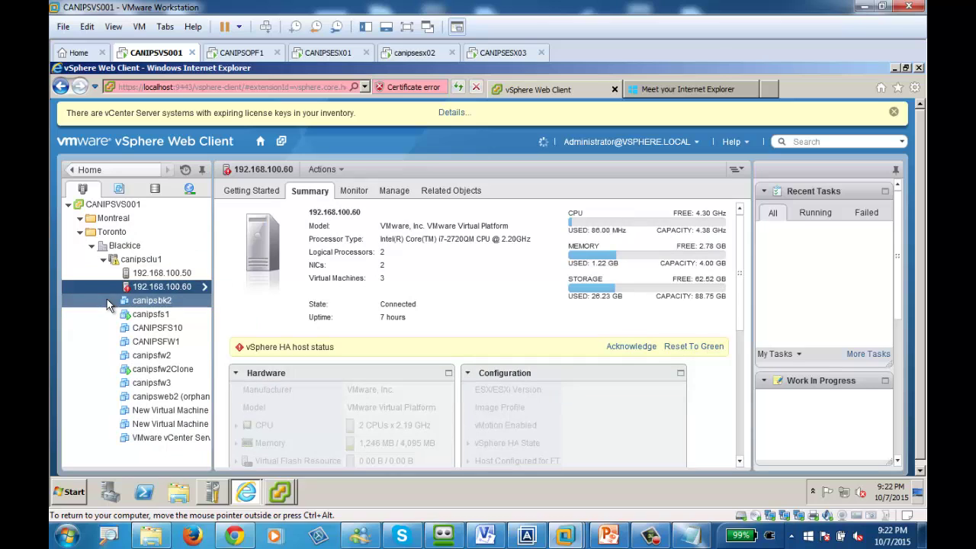
click(107, 301)
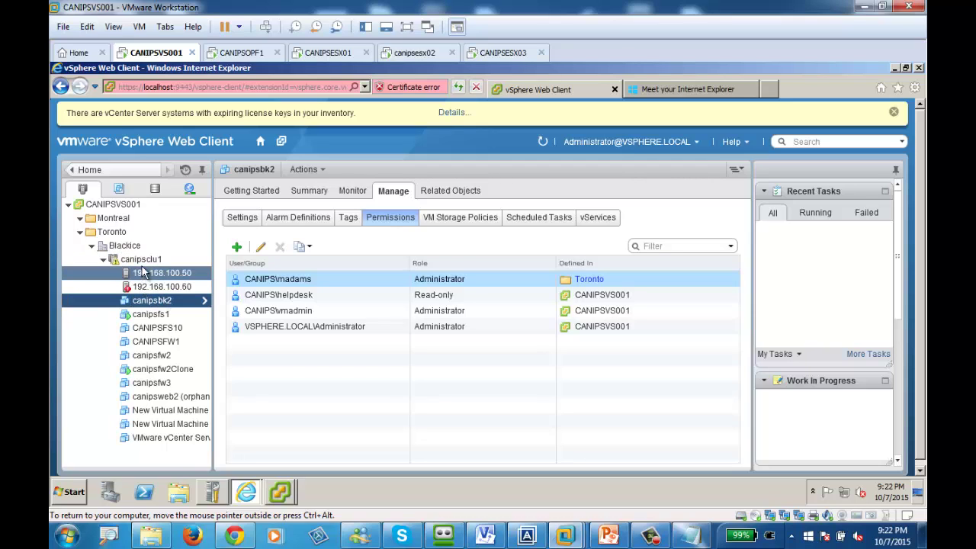
Open the settings of cluster canipsclu1 and review its vSphere DRS and vSphere HA configuration.
right_click(145, 273)
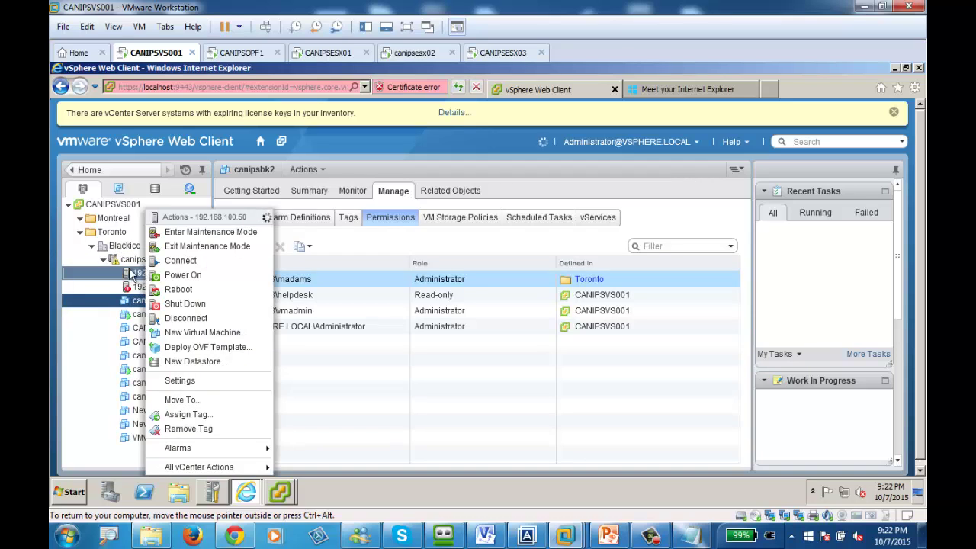
right_click(128, 259)
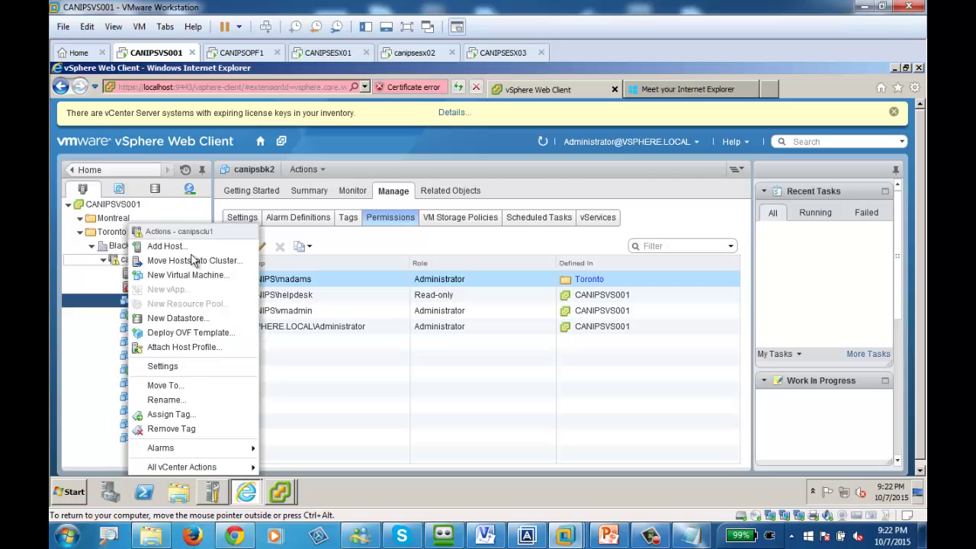
click(190, 369)
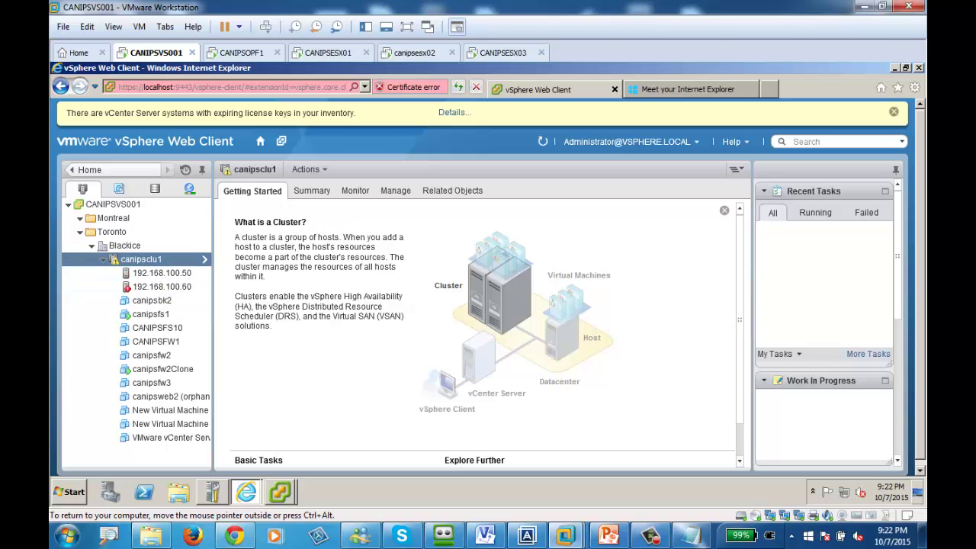
right_click(155, 261)
click(209, 363)
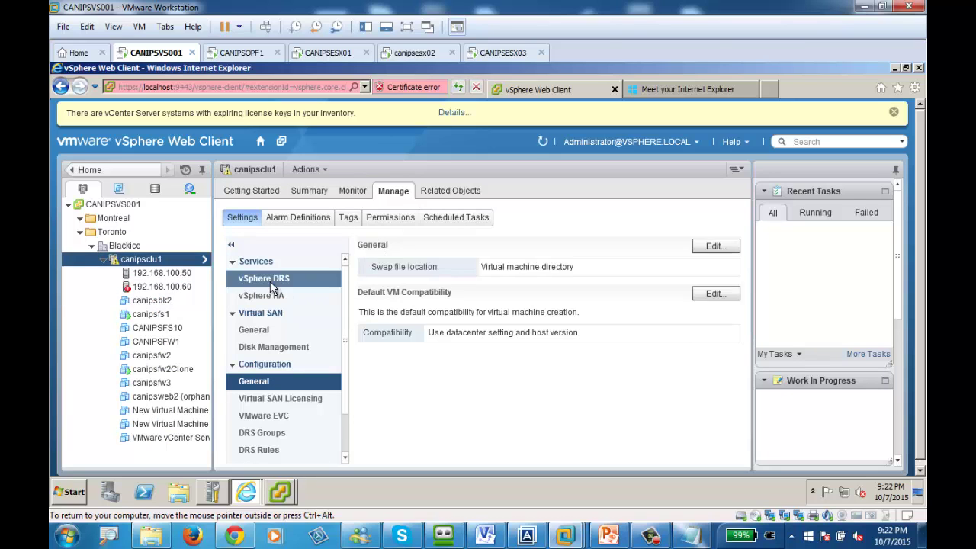
click(289, 282)
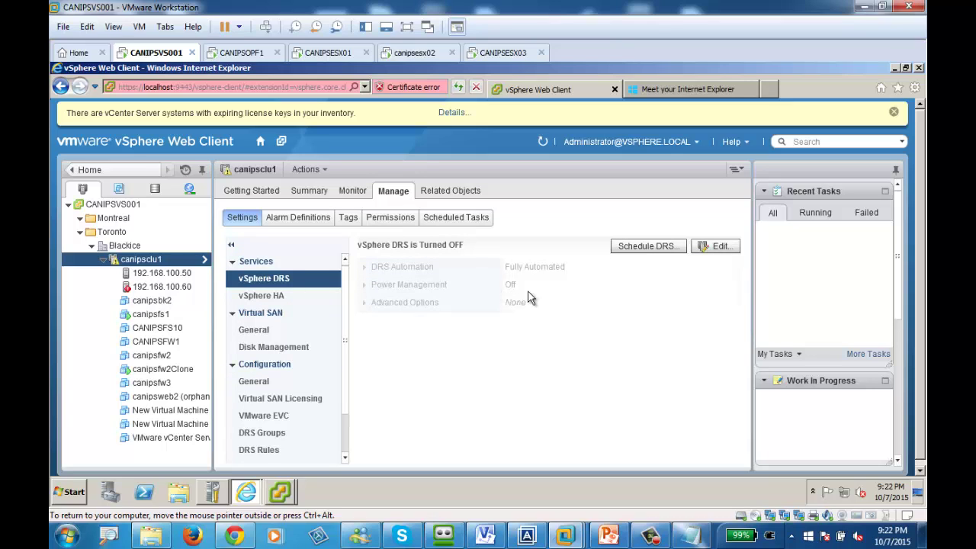
click(288, 296)
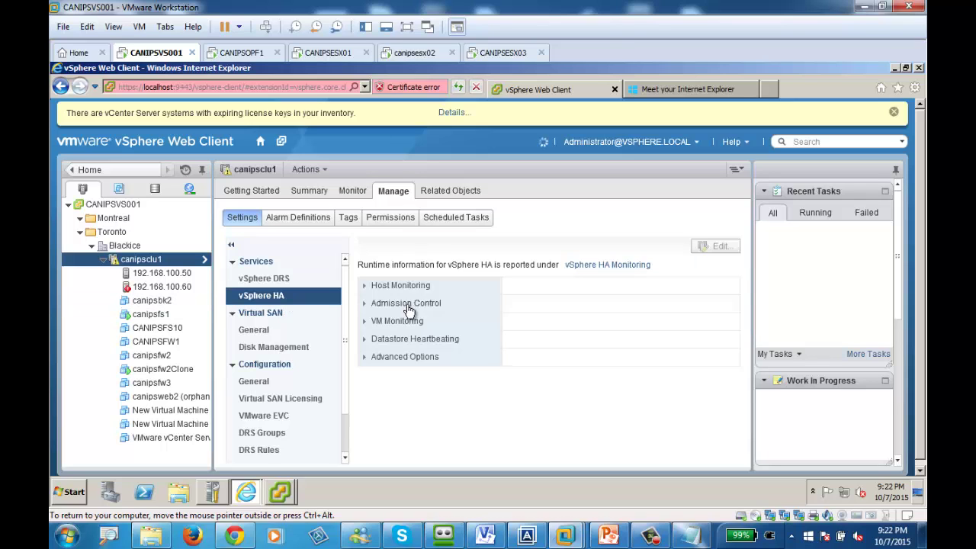
Check the vSphere HA and vSphere DRS options in canipsclu1's edit dialog and cancel without changes.
click(711, 247)
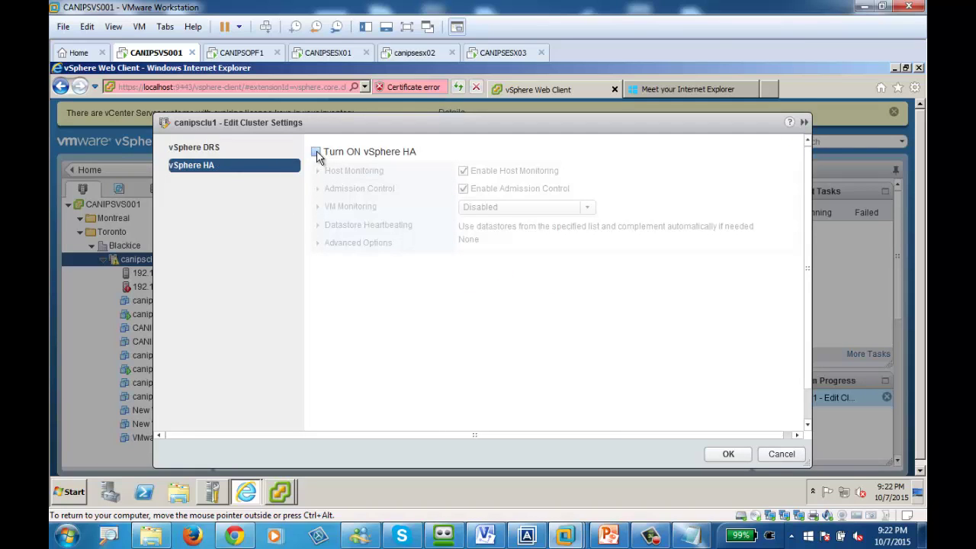
click(223, 150)
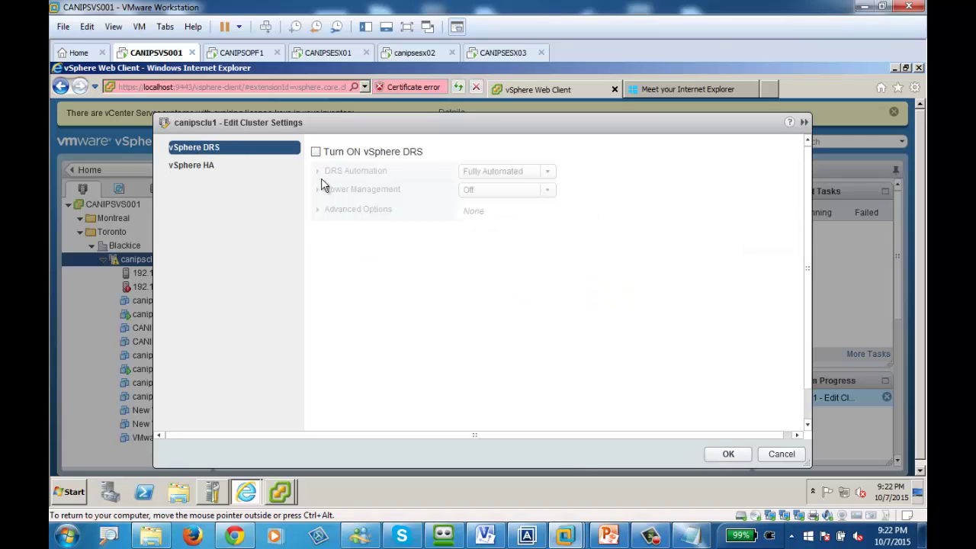
click(781, 453)
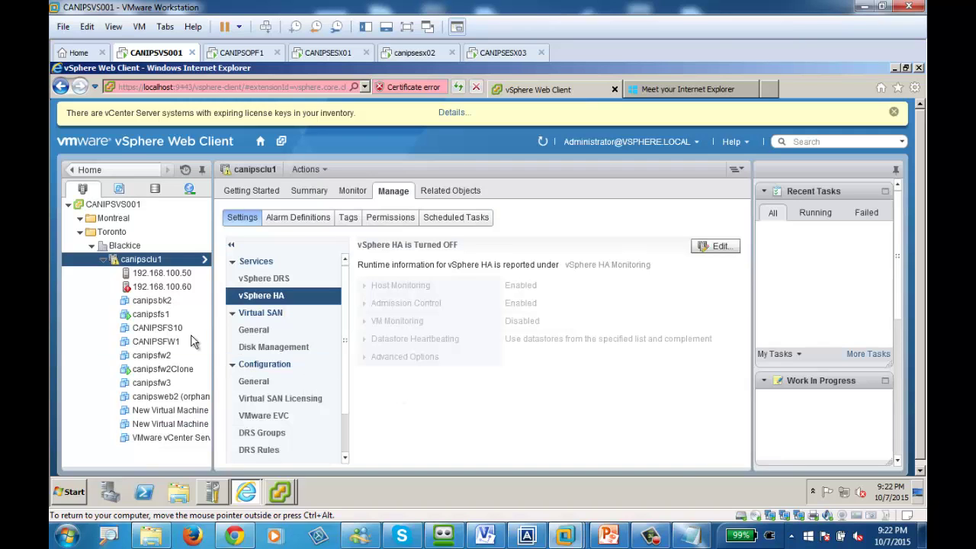
Put host 192.168.100.50 into maintenance mode, with powered-off and suspended virtual machines moved to other hosts in the cluster.
right_click(158, 261)
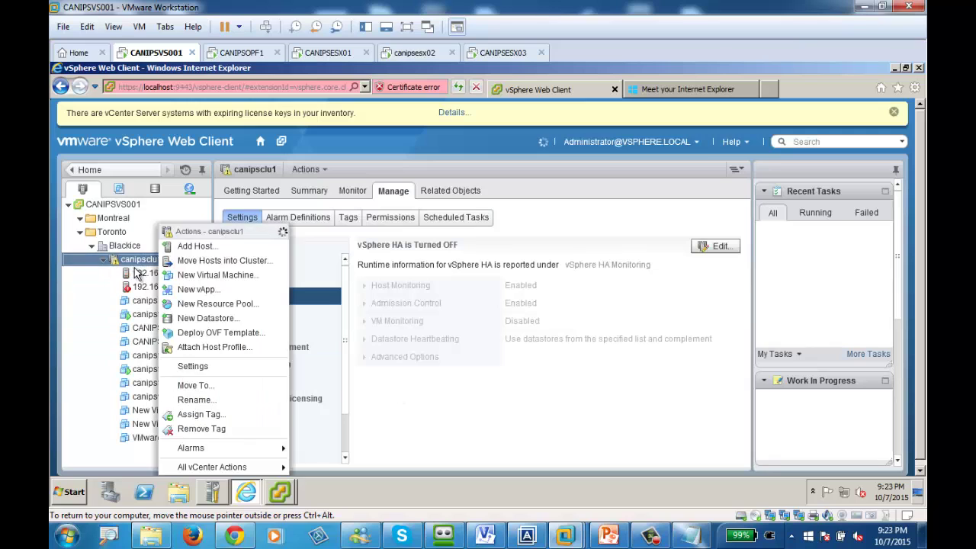
click(135, 272)
right_click(136, 273)
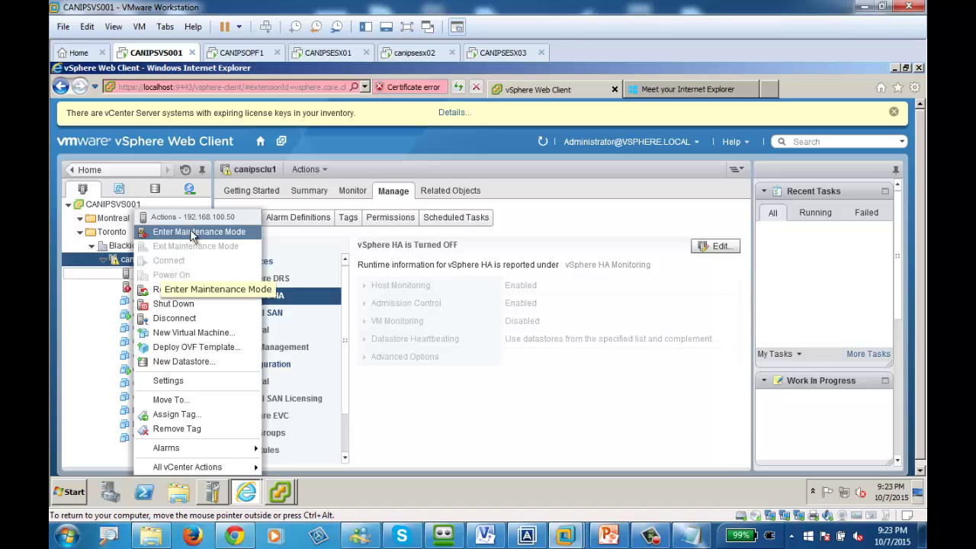
right_click(128, 283)
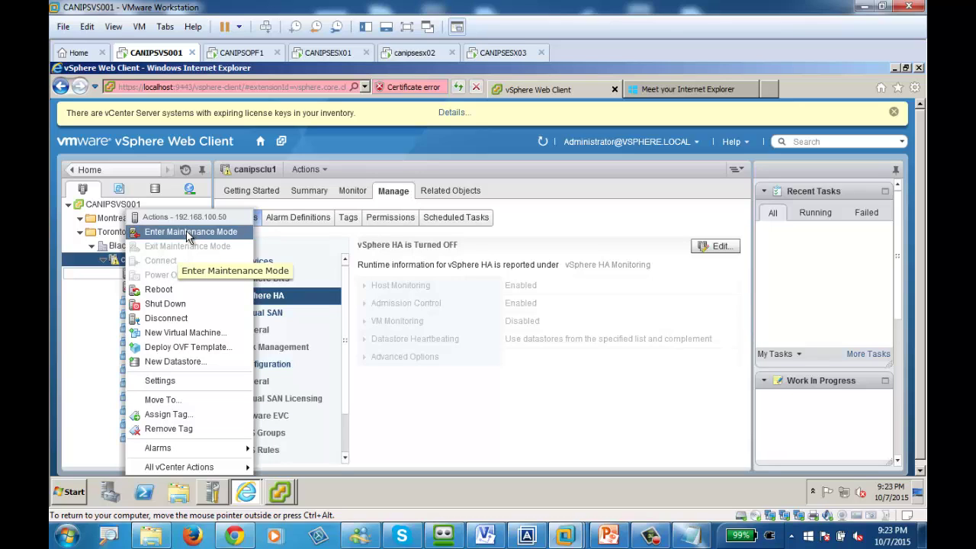
click(188, 233)
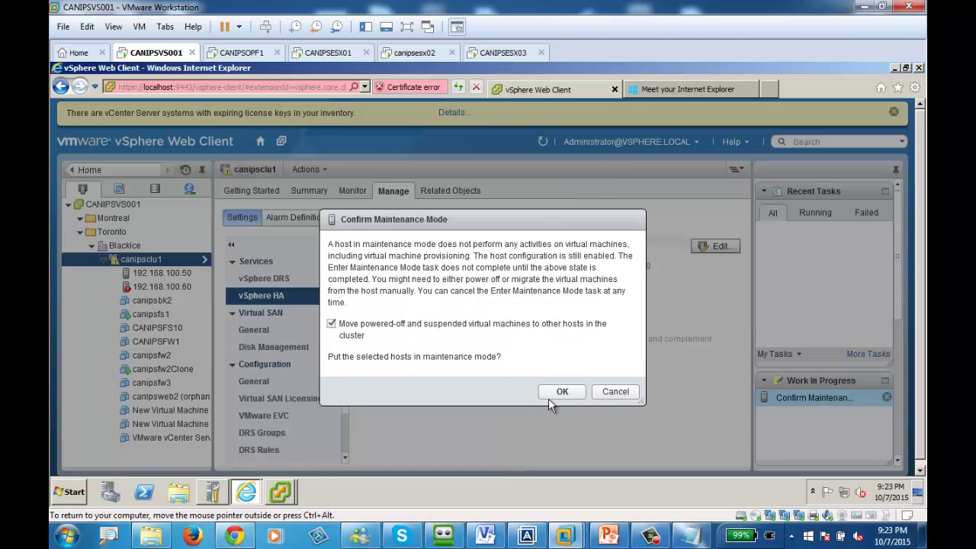
click(559, 392)
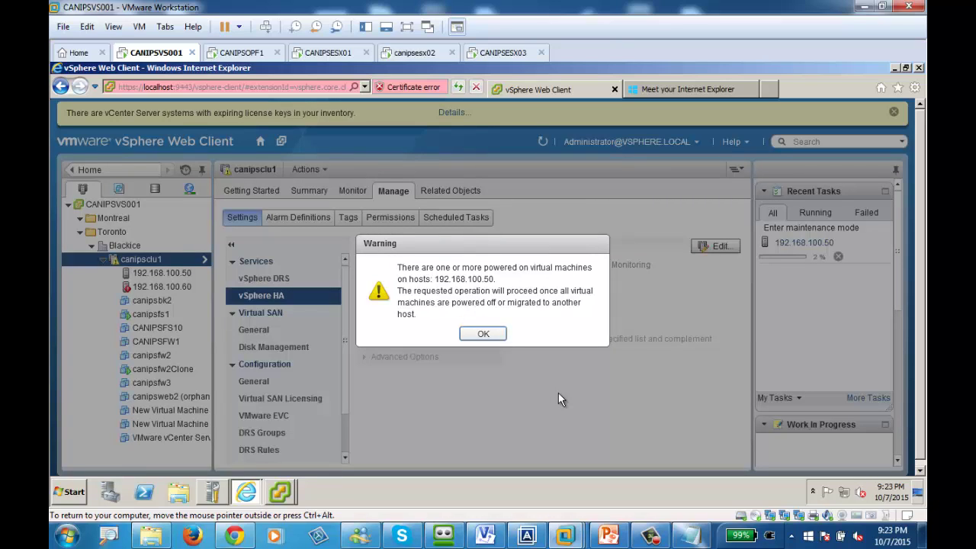
click(482, 334)
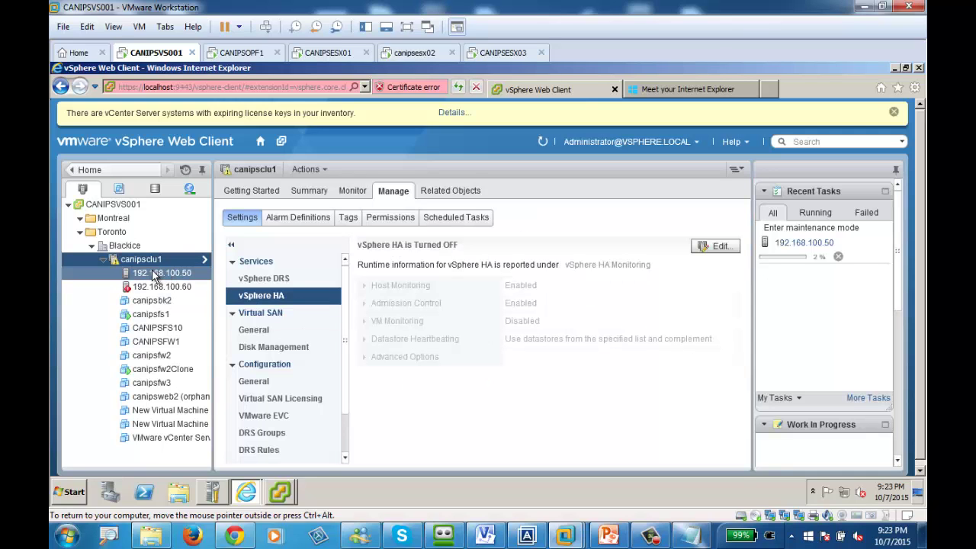
Try to move host 192.168.100.50 out of canipsclu1 into the Blackice datacenter.
drag(152, 276, 124, 245)
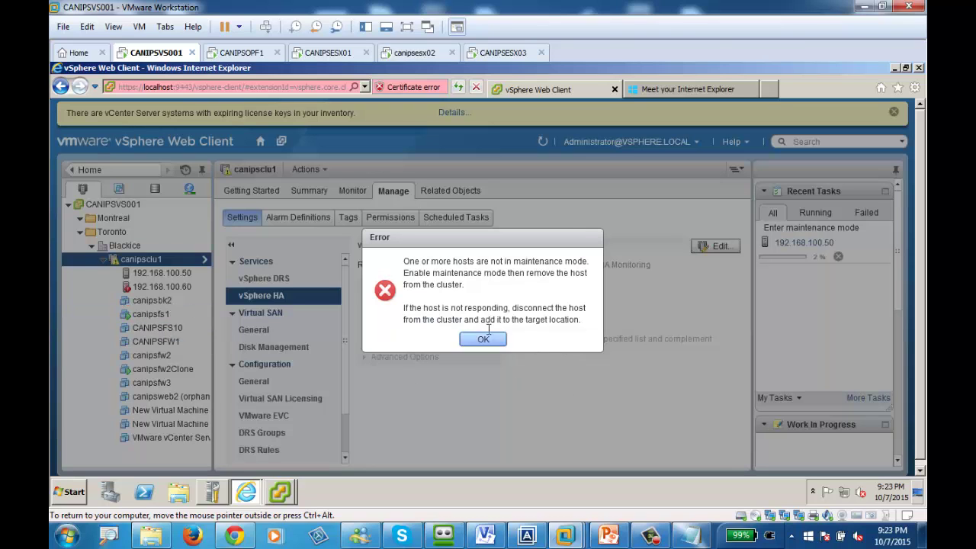
click(485, 339)
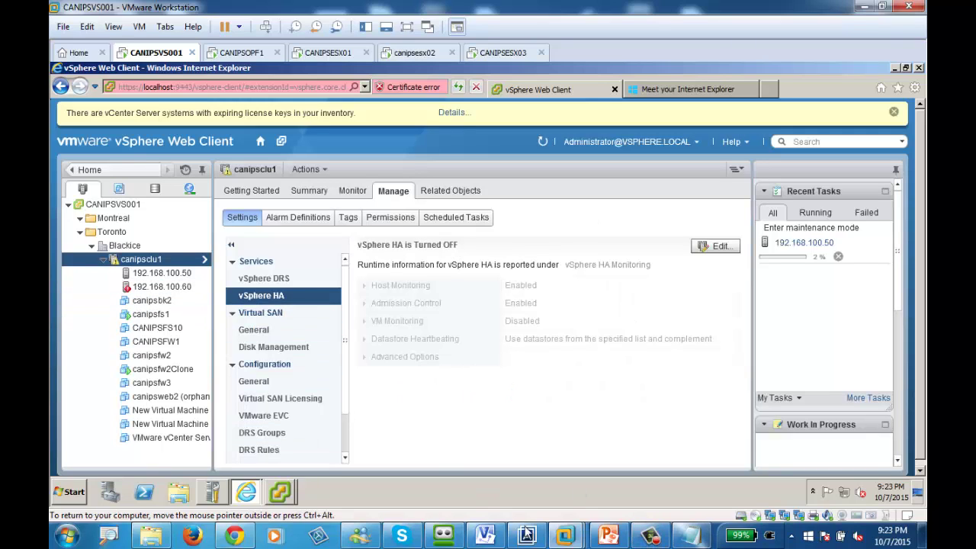
click(652, 537)
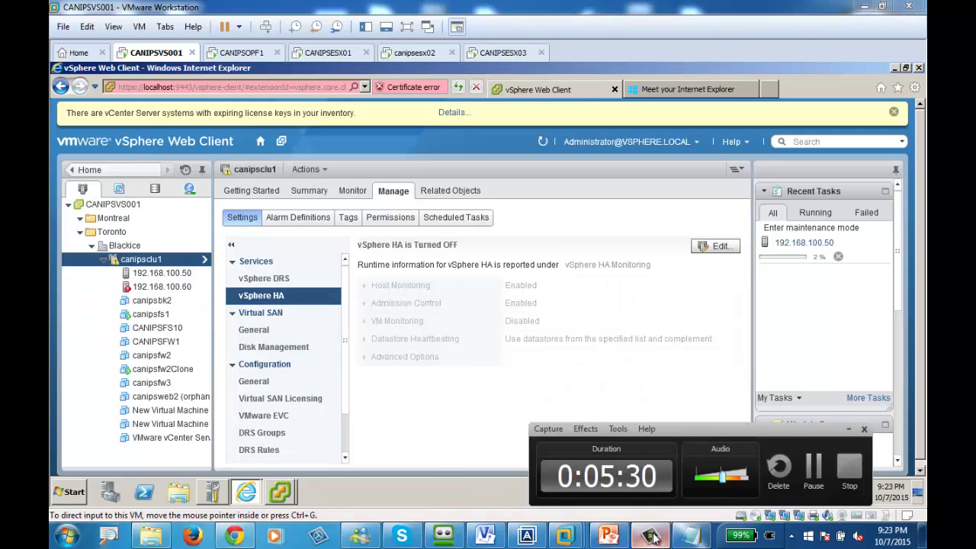
click(814, 476)
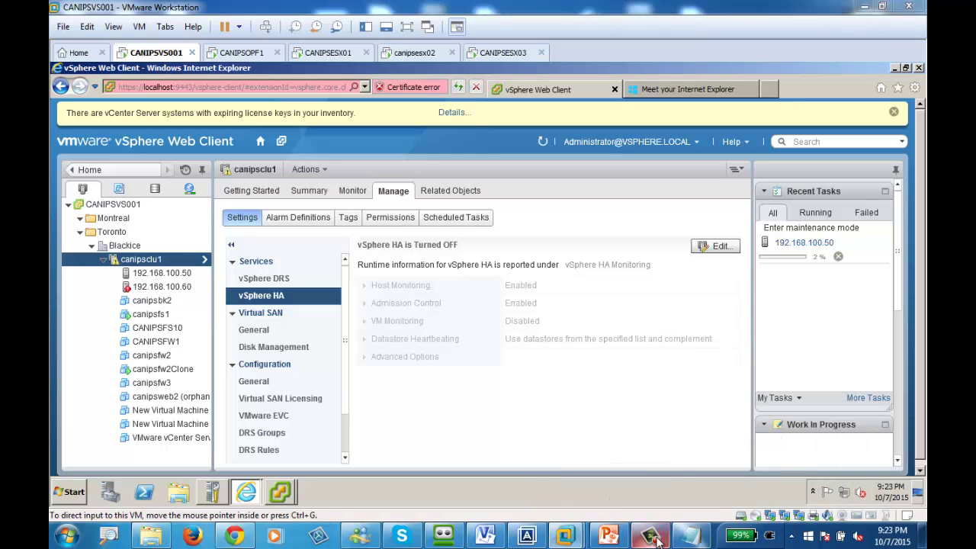
click(655, 539)
click(814, 471)
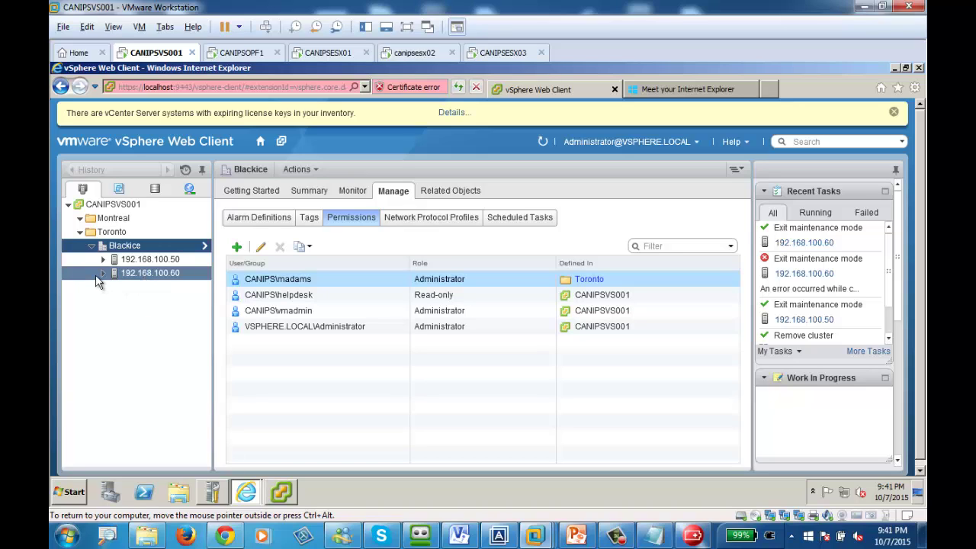
Create a cluster named CANIPSCLU1 in the Blackice datacenter, leaving DRS, vSphere HA, EVC and Virtual SAN off.
right_click(128, 250)
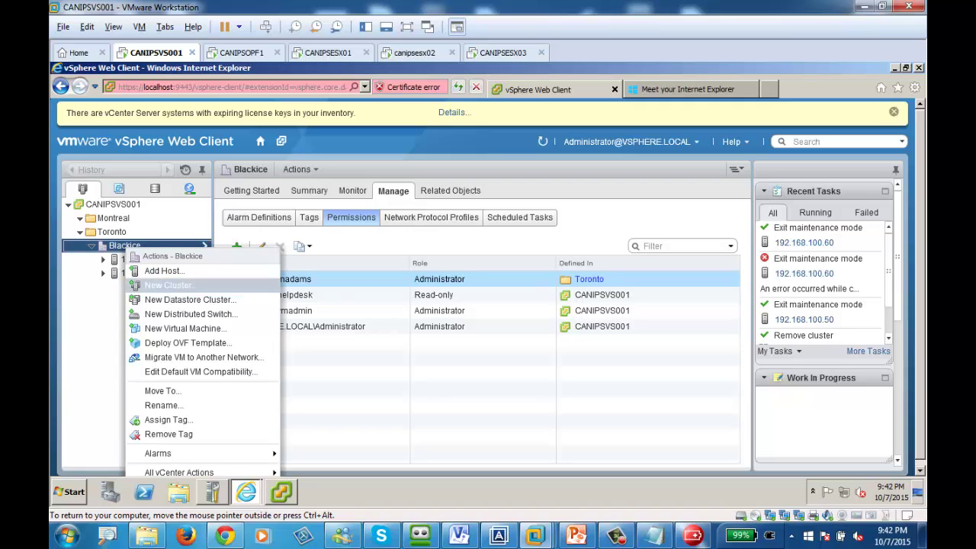
click(172, 289)
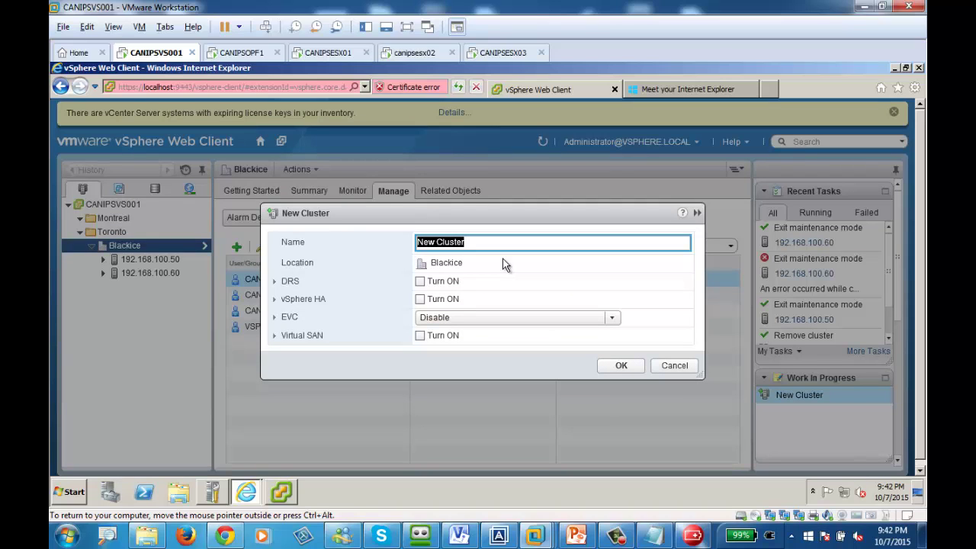
text(CANIPSCLU1)
click(623, 367)
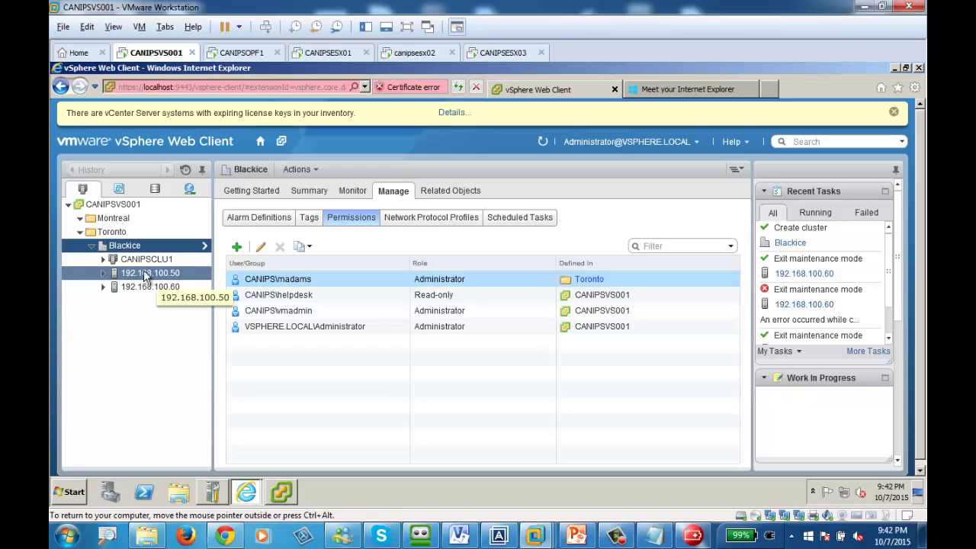
Expand both hosts to show their virtual machines, and move host 192.168.100.50 into cluster CANIPSCLU1.
click(104, 273)
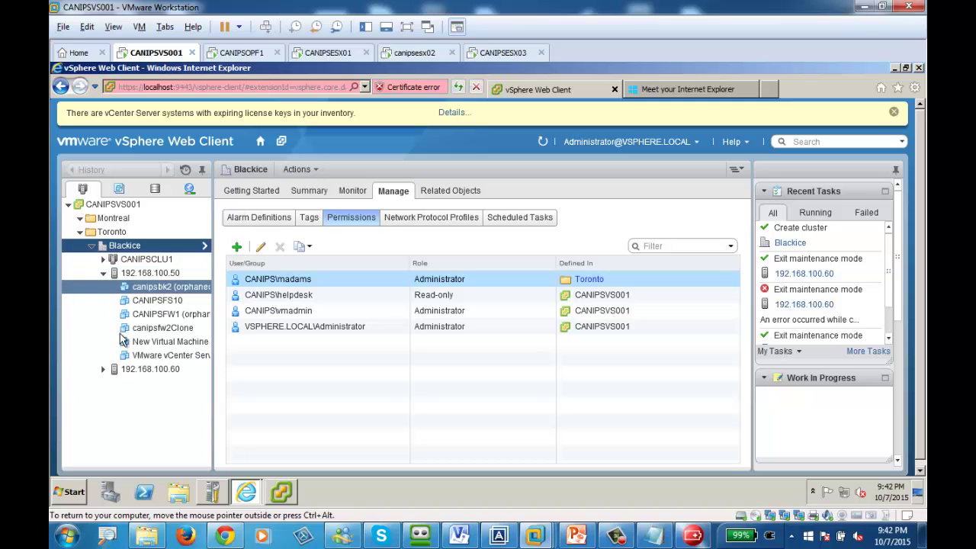
click(103, 369)
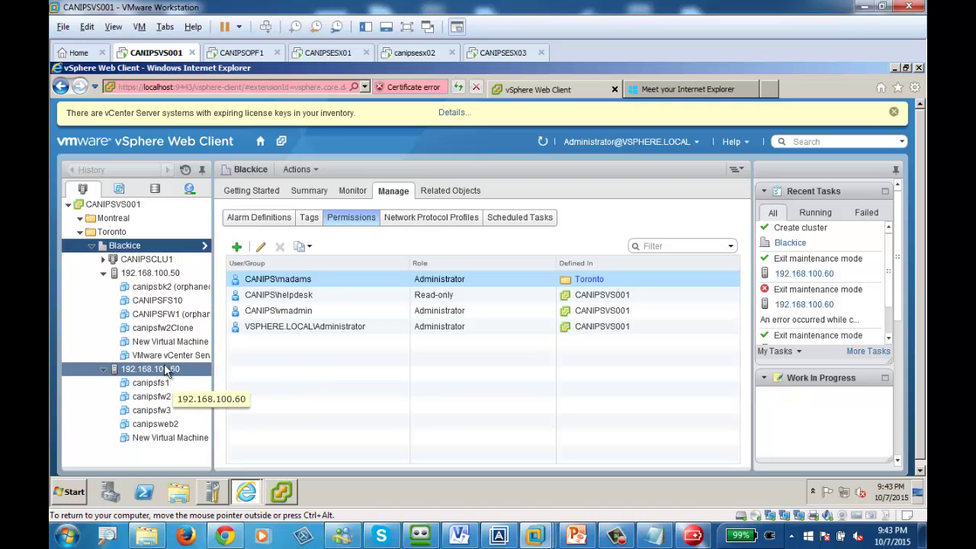
click(161, 274)
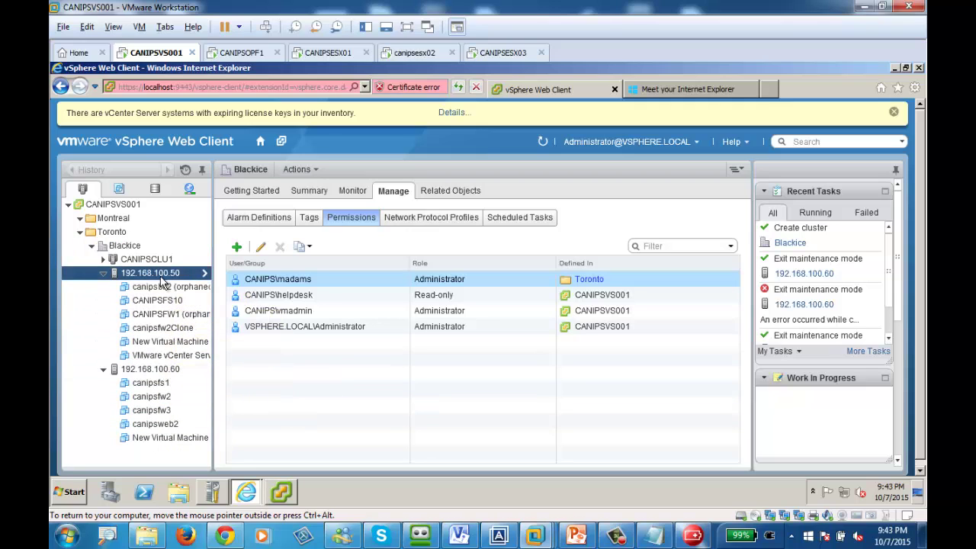
drag(161, 282, 150, 259)
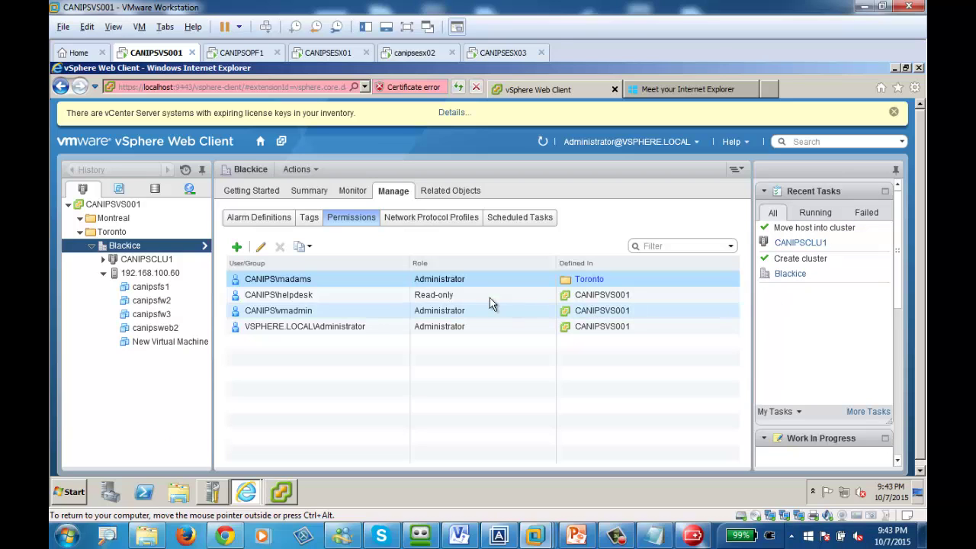
Move host 192.168.100.60 into cluster CANIPSCLU1 and expand the cluster to show its hosts and virtual machines.
click(103, 259)
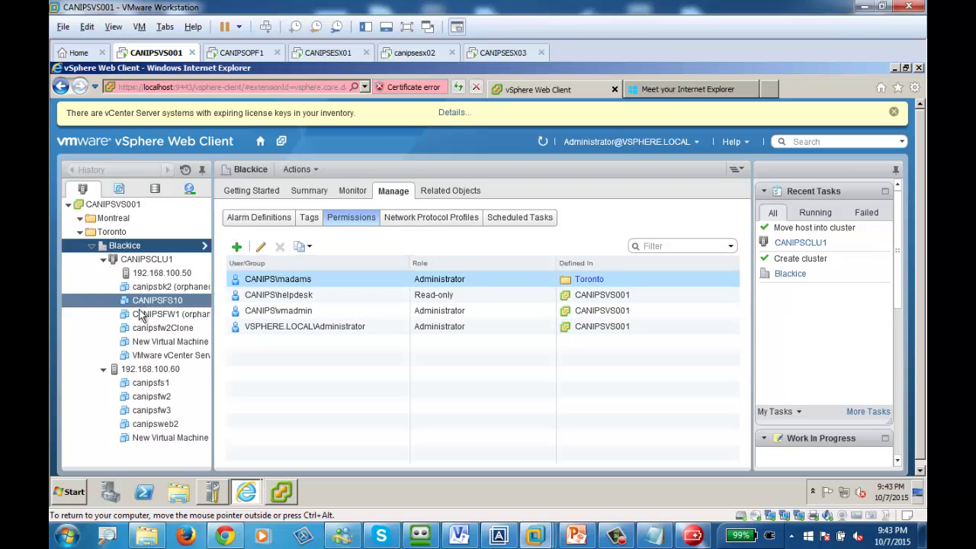
drag(157, 371, 159, 264)
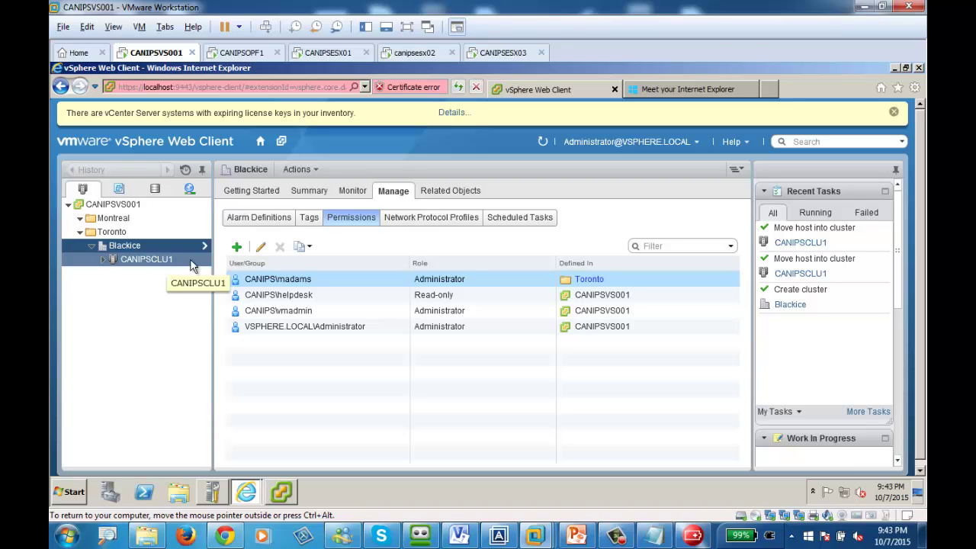
click(103, 260)
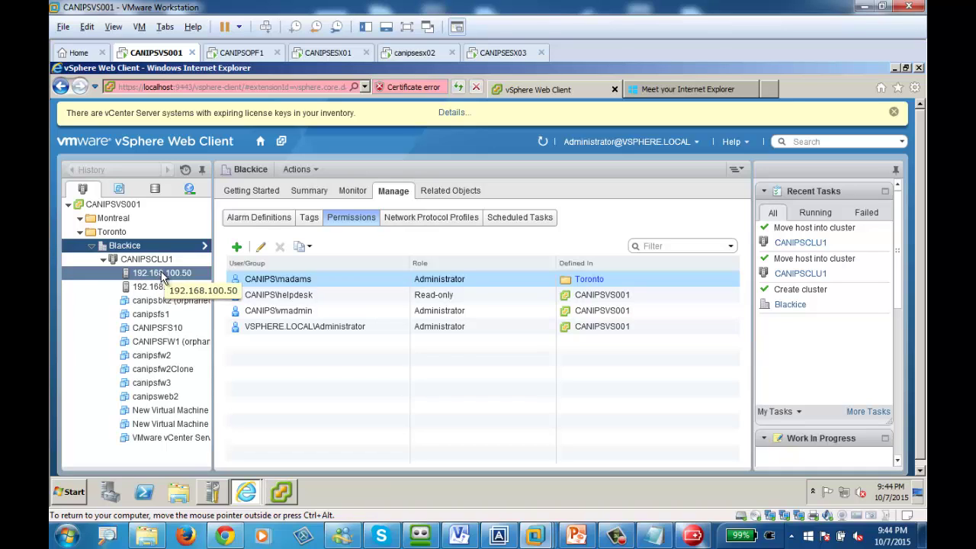
Try to move host 192.168.100.50 out of CANIPSCLU1 into the Blackice datacenter, and put that host into maintenance mode.
drag(162, 279, 132, 246)
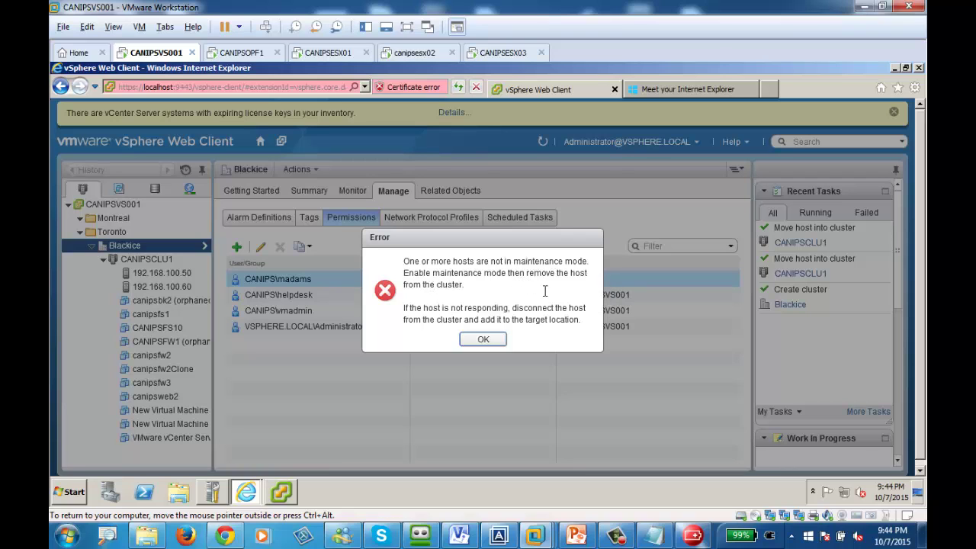
click(482, 339)
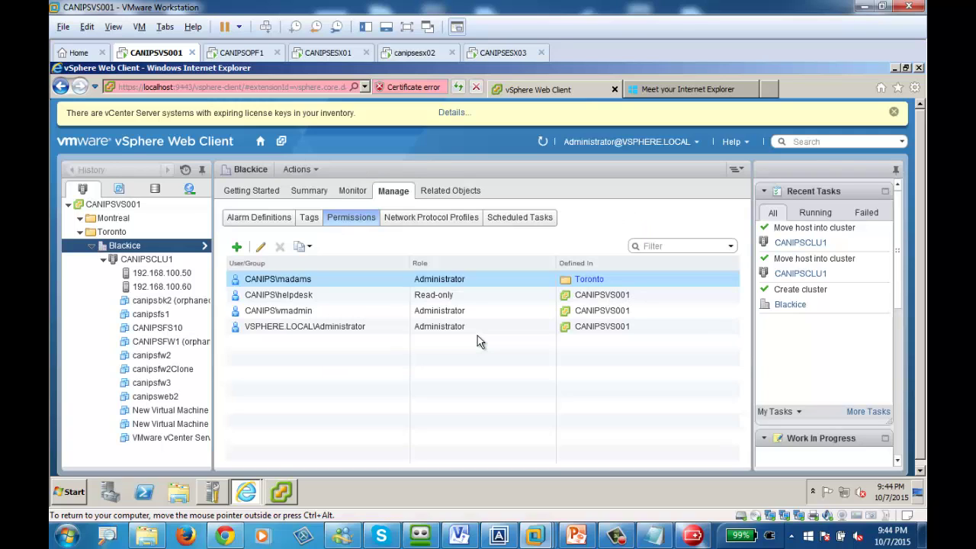
right_click(162, 272)
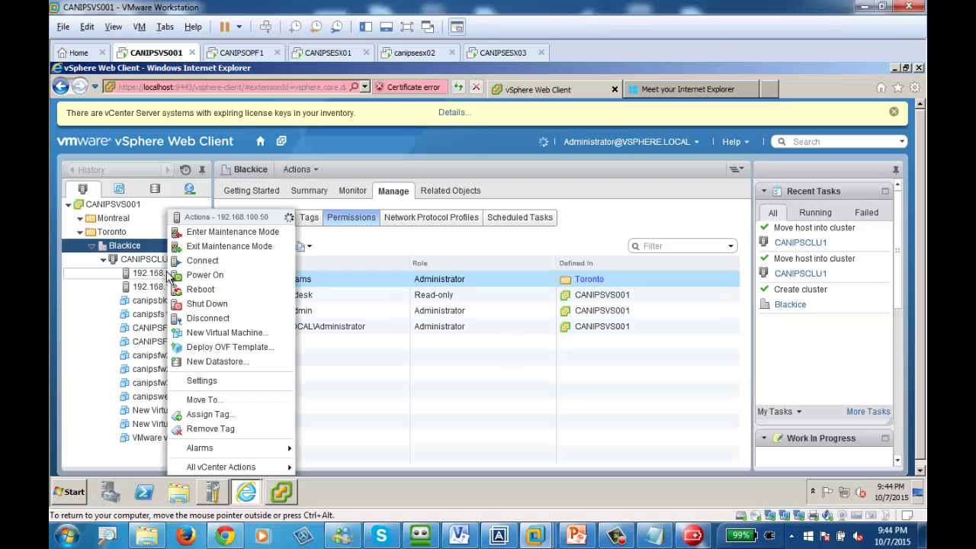
click(236, 233)
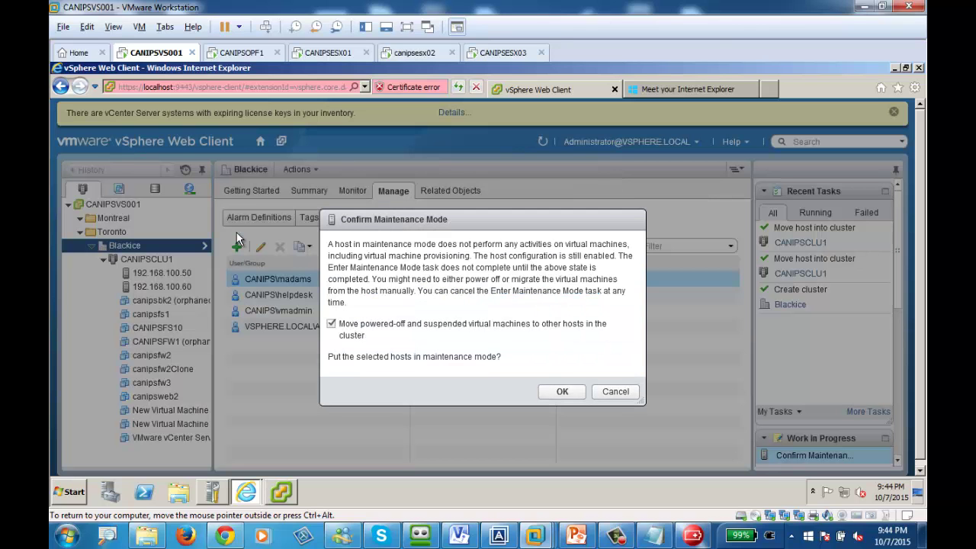
click(562, 391)
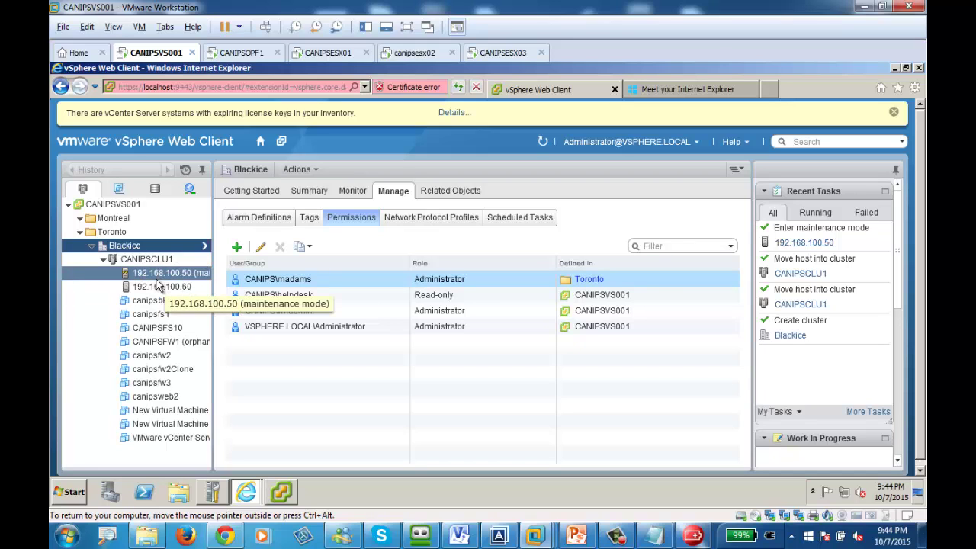
Put host 192.168.100.60 into maintenance mode, keeping the option to move powered-off and suspended virtual machines to other hosts.
click(155, 287)
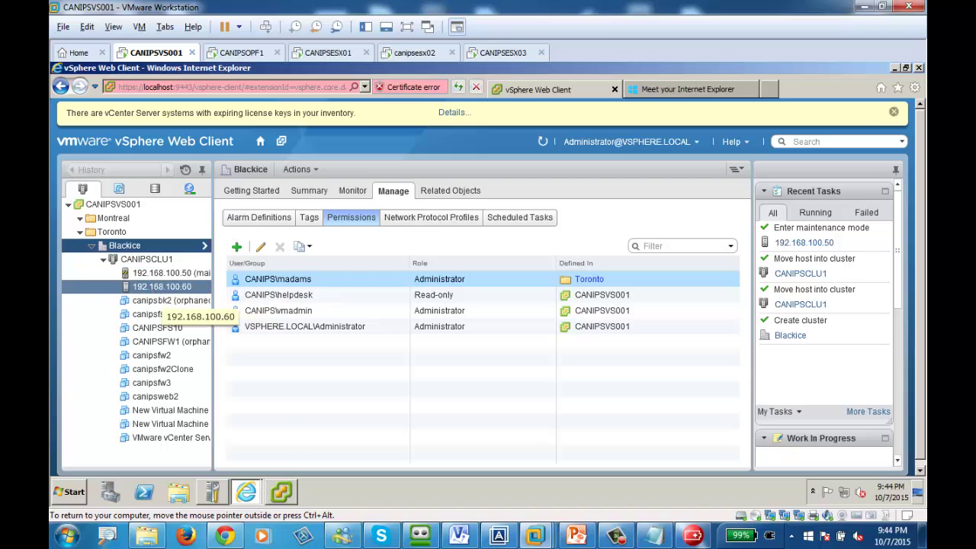
right_click(155, 292)
click(210, 233)
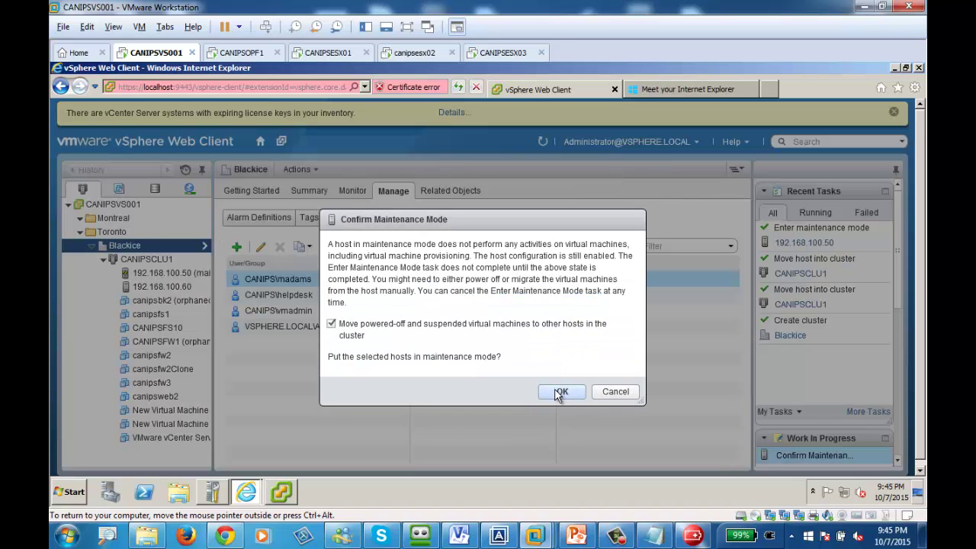
click(560, 391)
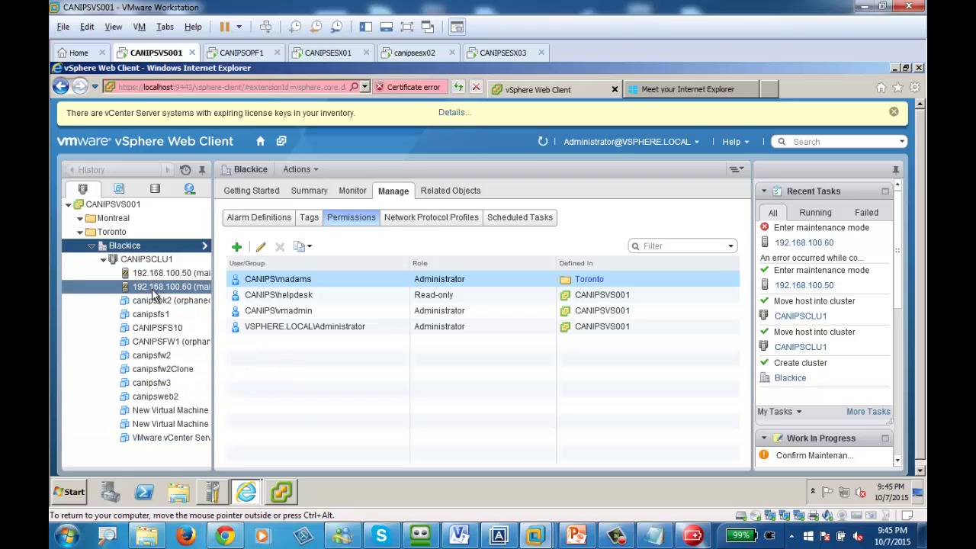
Move host 192.168.100.50 out of the cluster into the Blackice datacenter, and move it back into CANIPSCLU1.
mouse_move(615, 537)
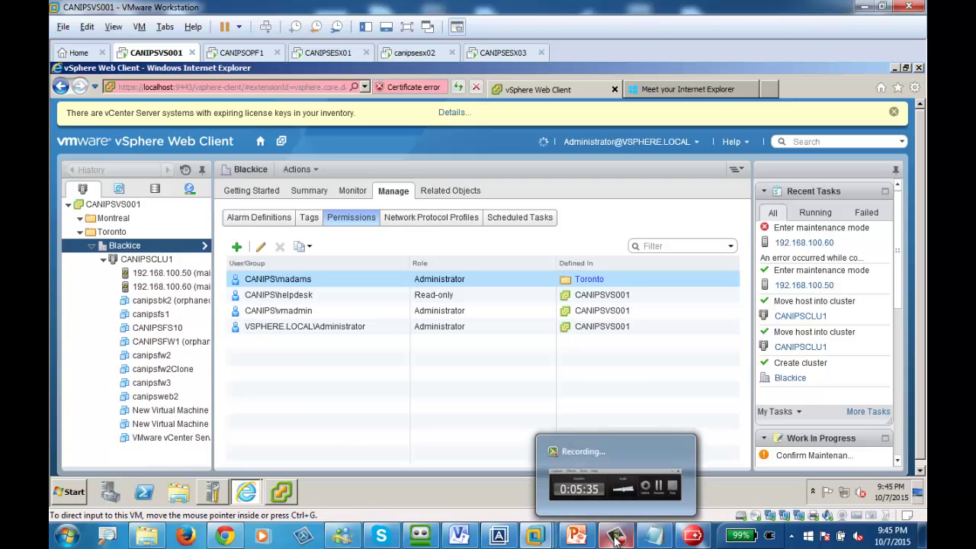
click(147, 276)
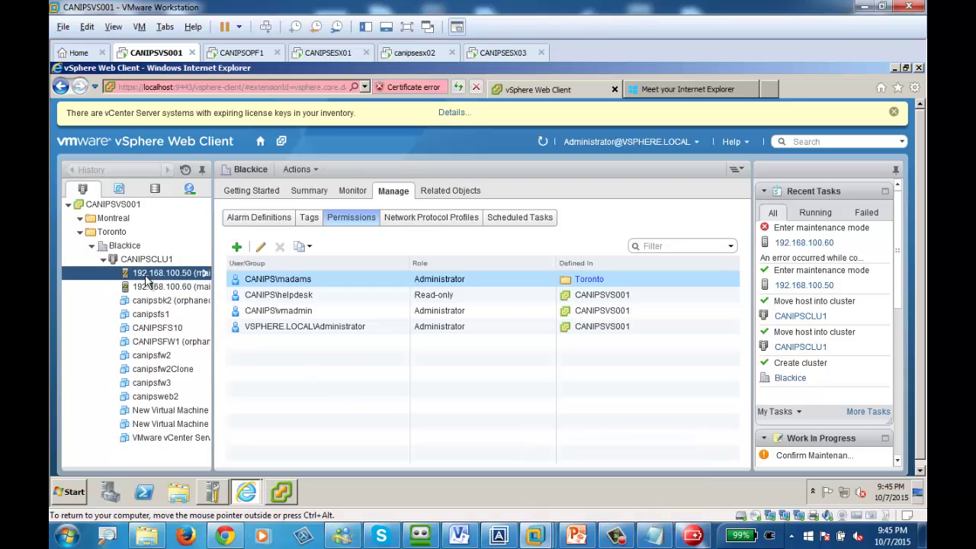
drag(145, 278, 126, 251)
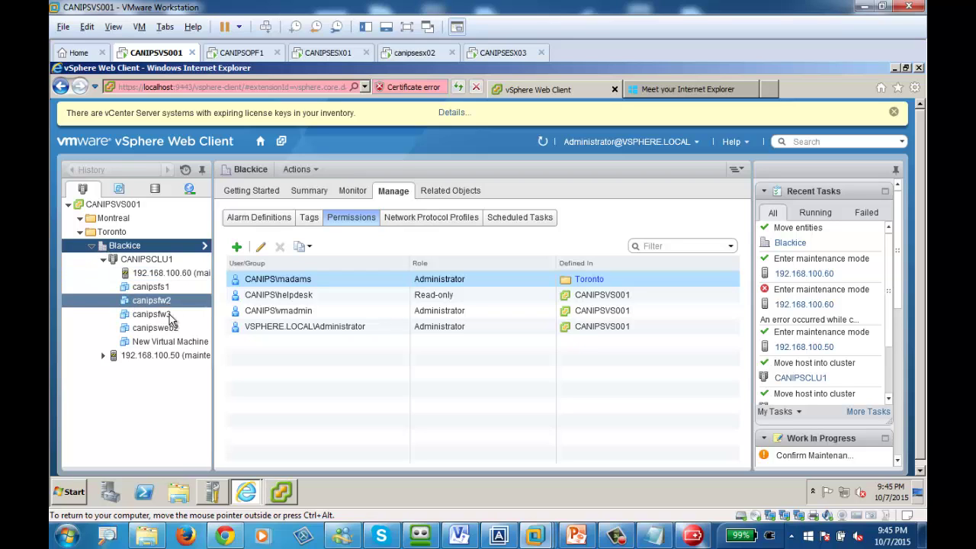
drag(141, 360, 148, 265)
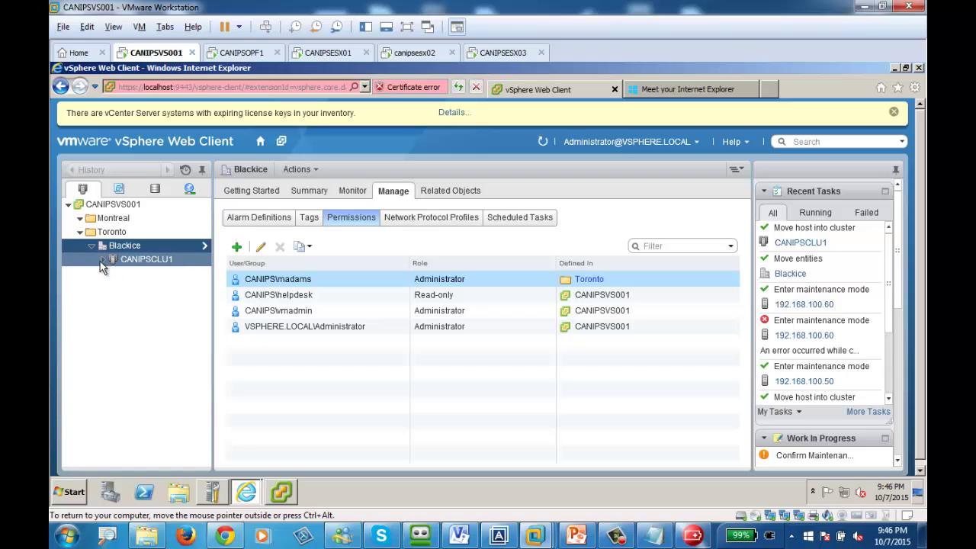
Expand cluster CANIPSCLU1 and take hosts 192.168.100.50 and 192.168.100.60 out of maintenance mode.
click(103, 259)
right_click(150, 279)
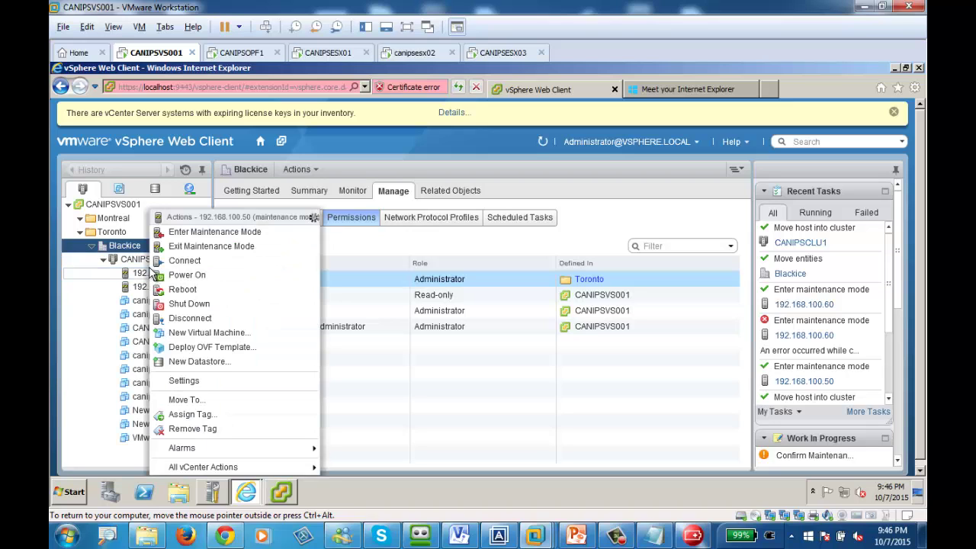
click(195, 248)
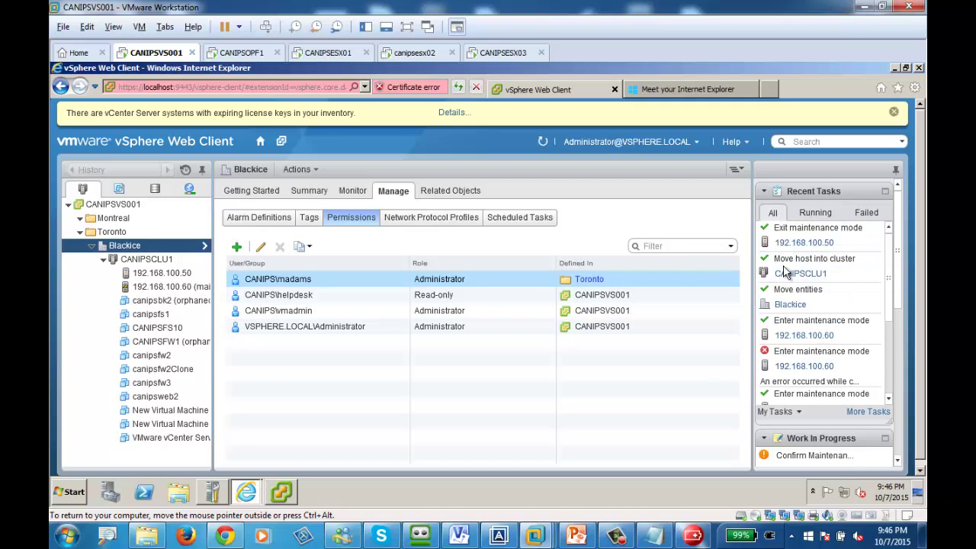
right_click(154, 288)
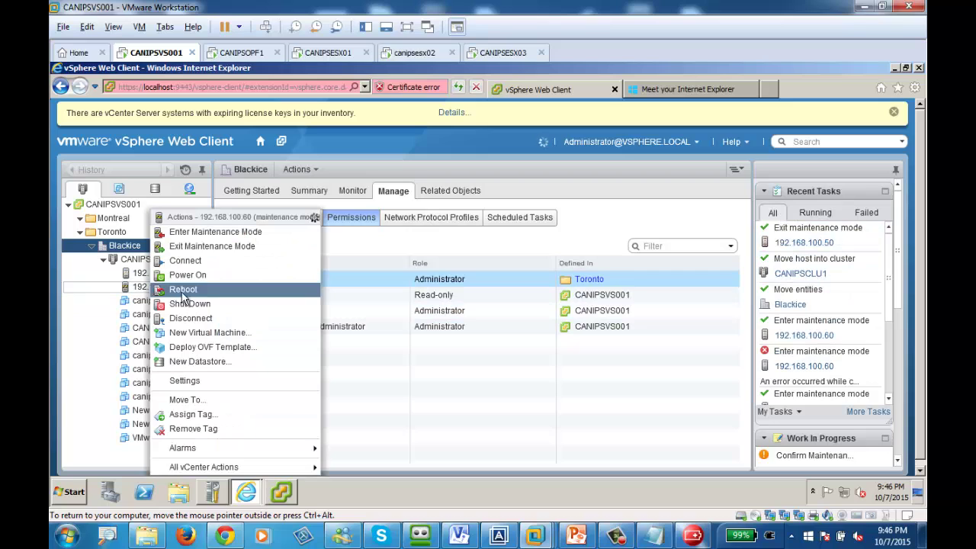
click(214, 246)
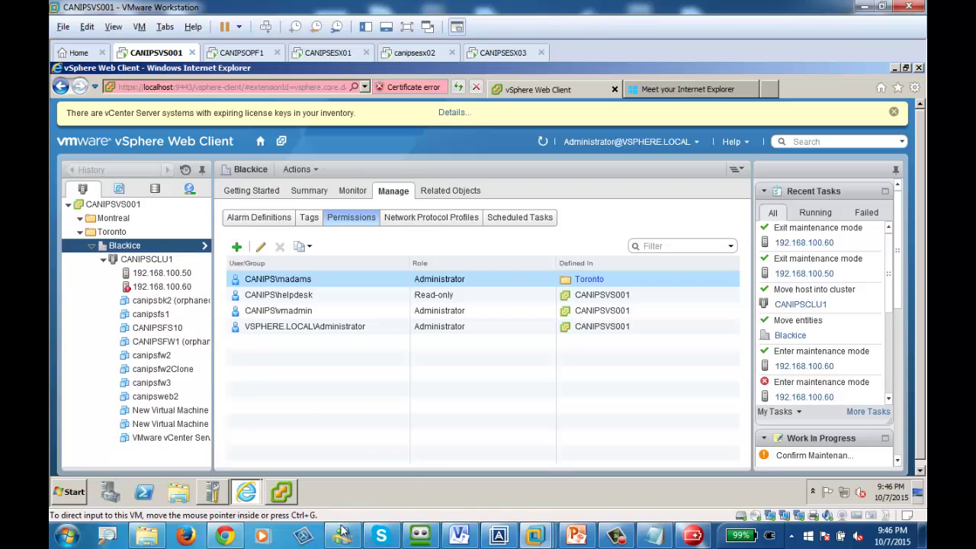
click(653, 536)
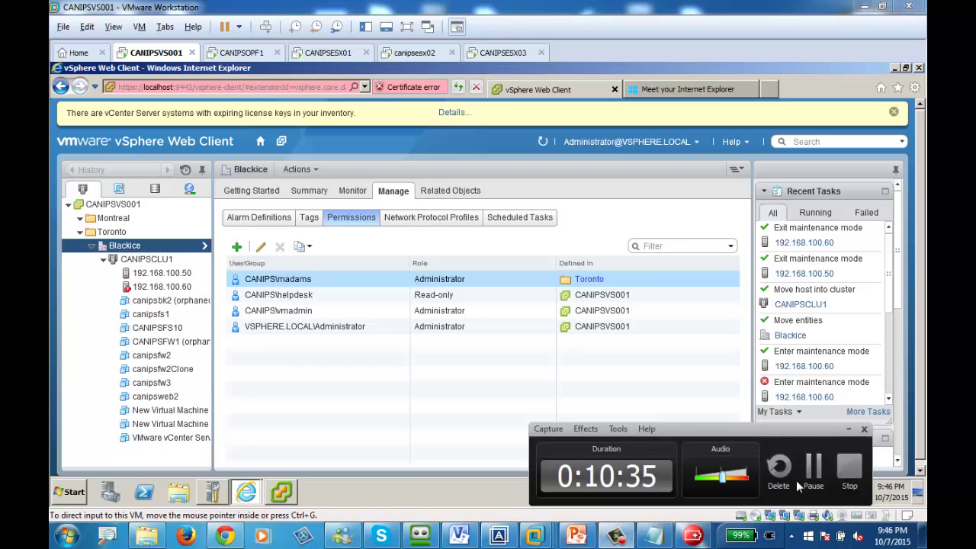
click(810, 477)
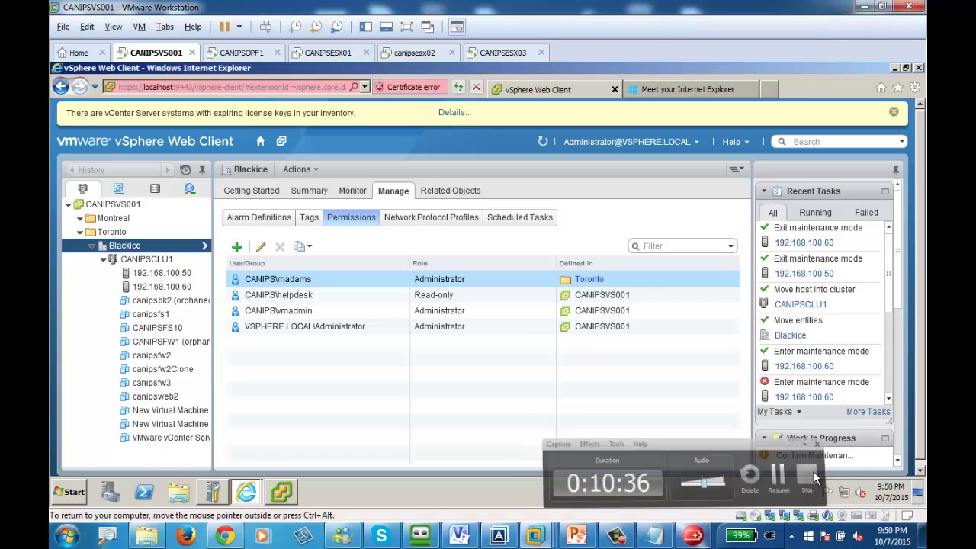
Show the settings of cluster CANIPSCLU1, and switch to Notepad to add the heading "vmotion requirement:" below the numbered list.
click(153, 259)
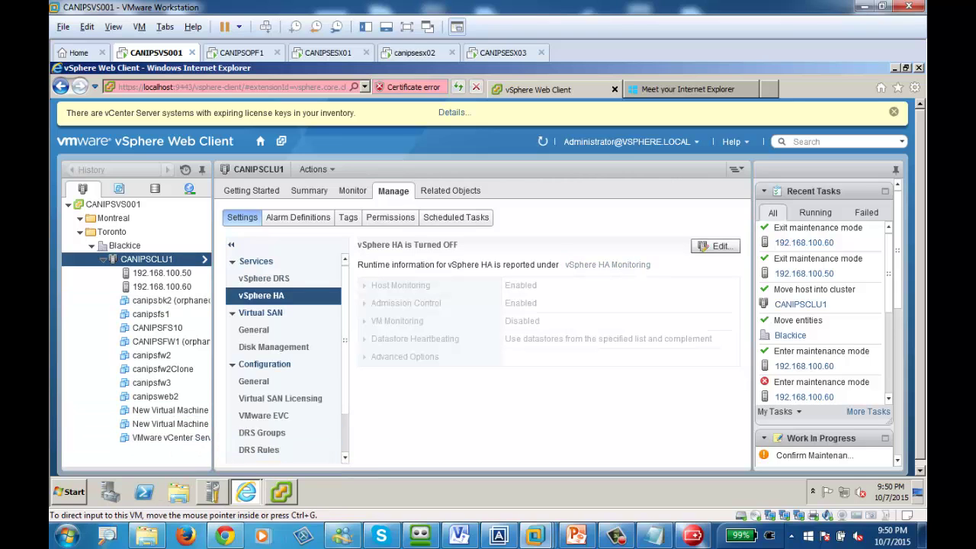
click(654, 536)
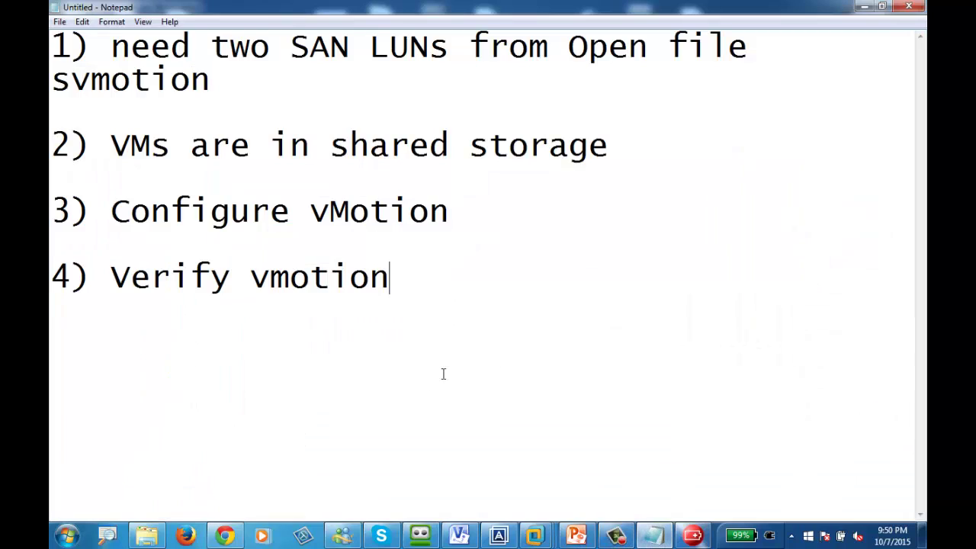
click(602, 352)
text(vm)
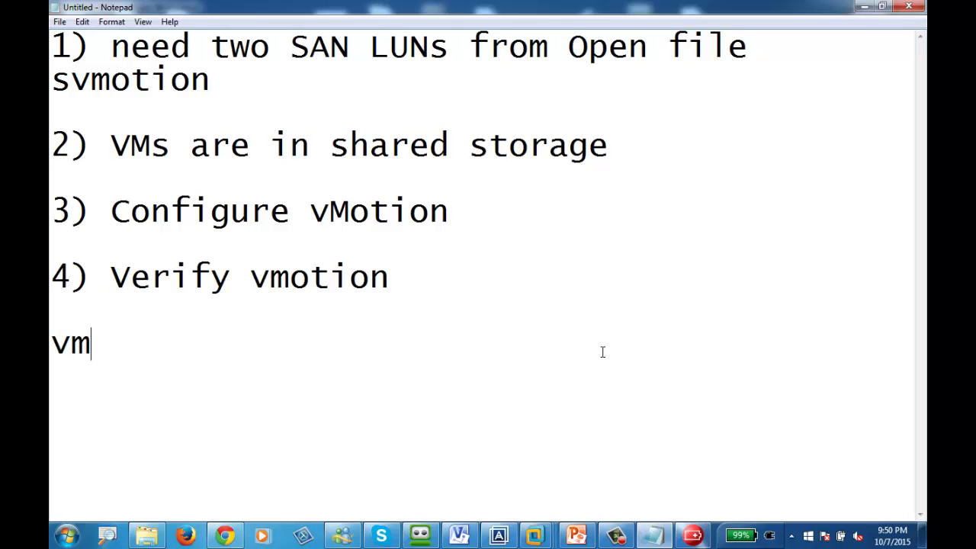
text(otion )
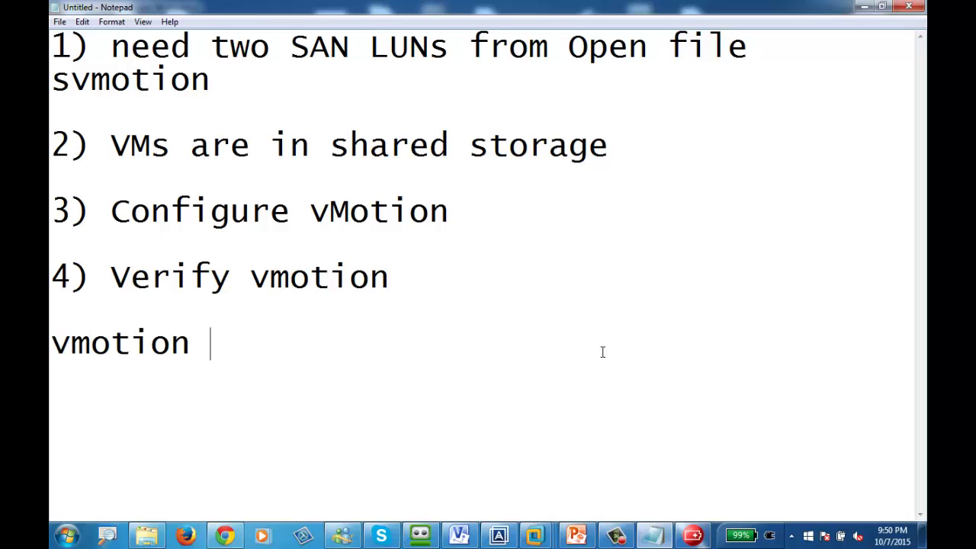
text(requiremen)
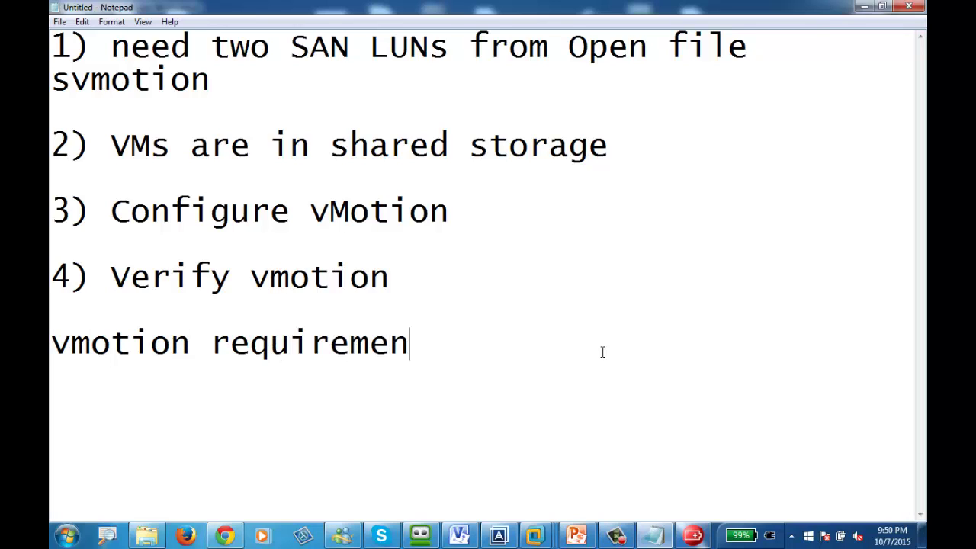
text(t:)
key(Return)
Add the line "1) vmotion enabled in bmkernal adaptor" under the vmotion requirement heading.
text(1) v)
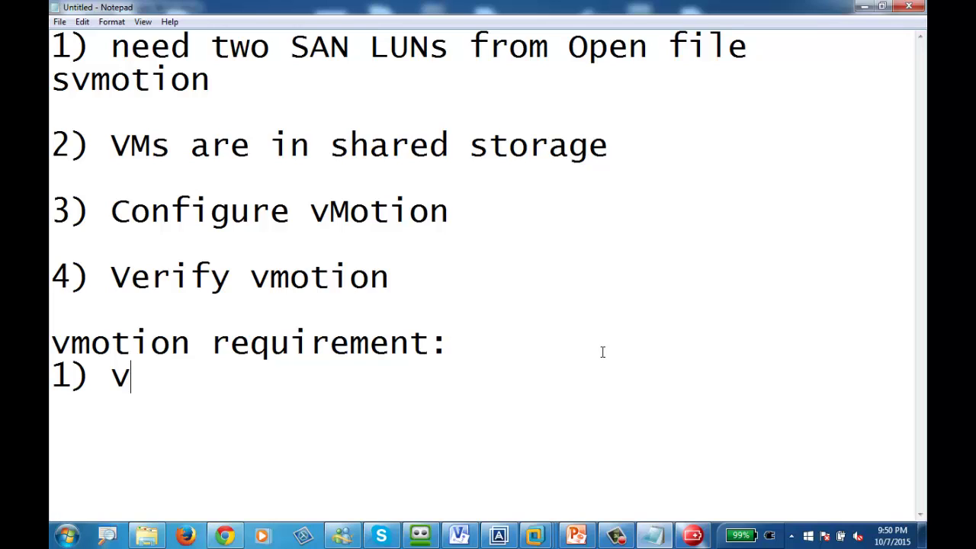
text(motion enabled )
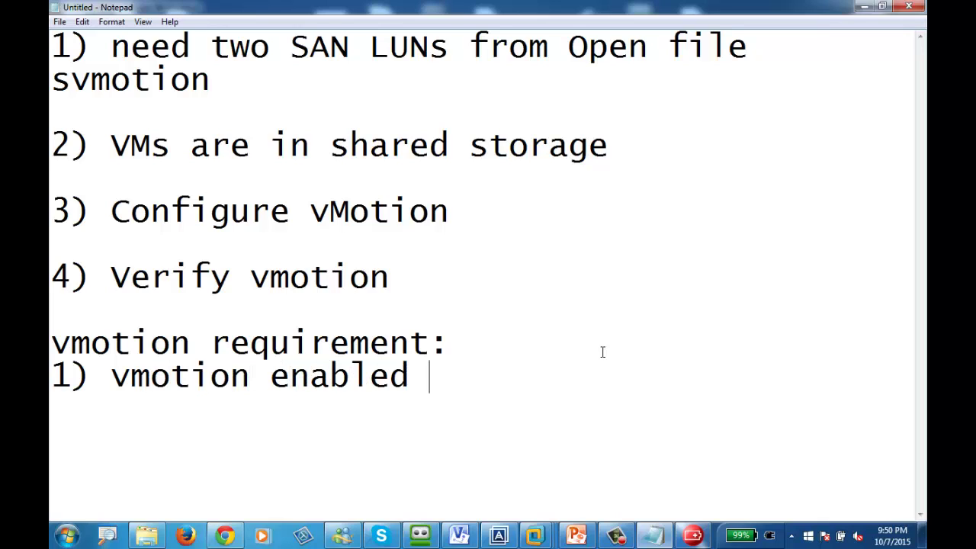
text(in bm)
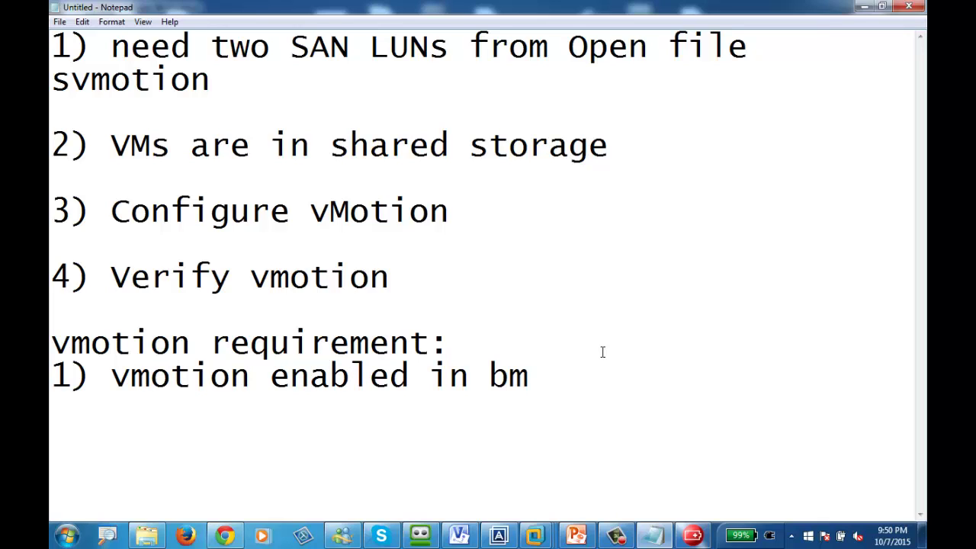
text(kernal ad)
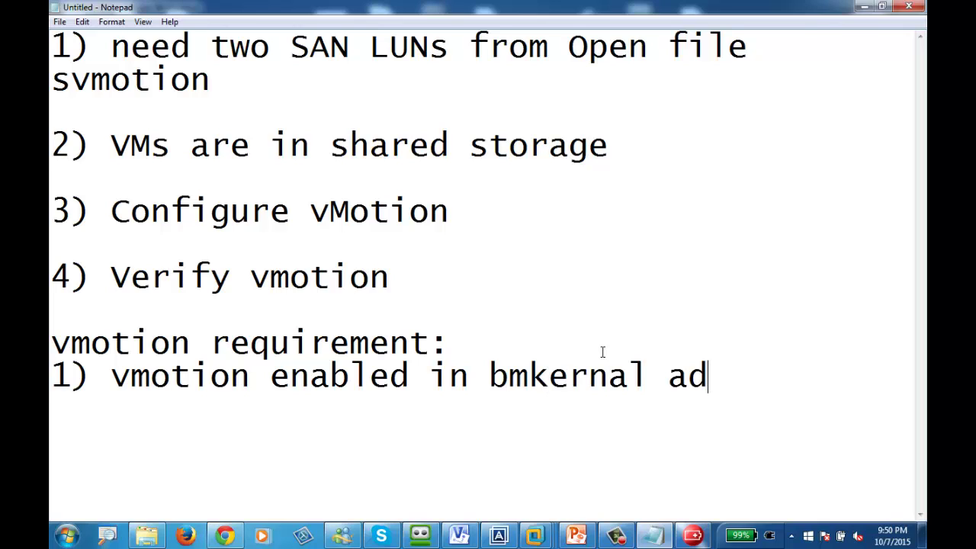
text(aptor)
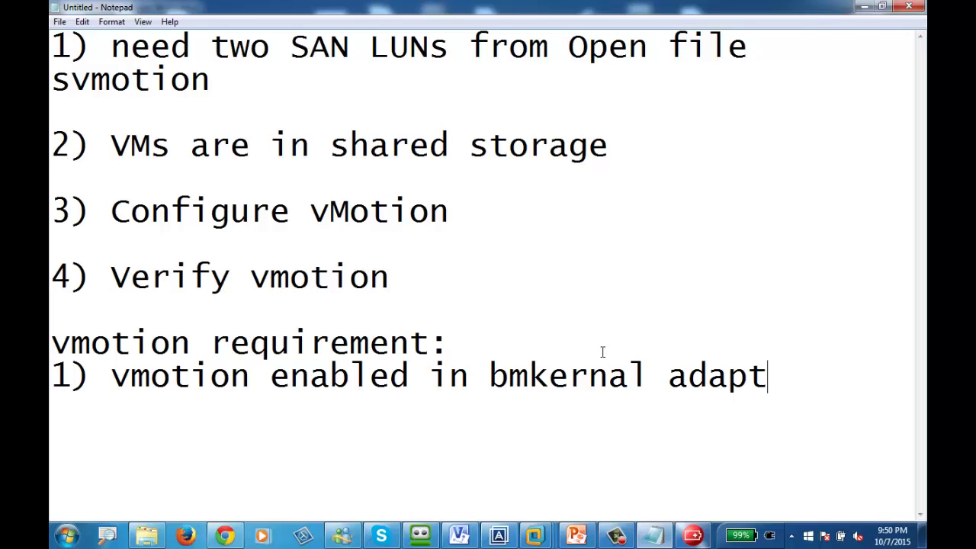
Correct "bmkernal" to "vmkernal" in the first requirement line, and start saving the note but cancel it.
key(Left)
key(Left)
key(Left)
key(Left)
key(Left)
key(Left)
key(Left)
key(Left)
key(Left)
key(Left)
key(Left)
key(Left)
key(Left)
key(Left)
key(Left)
key(Left)
key(Left)
key(Left)
key(Right)
key(Right)
key(Right)
key(BackSpace)
text(v)
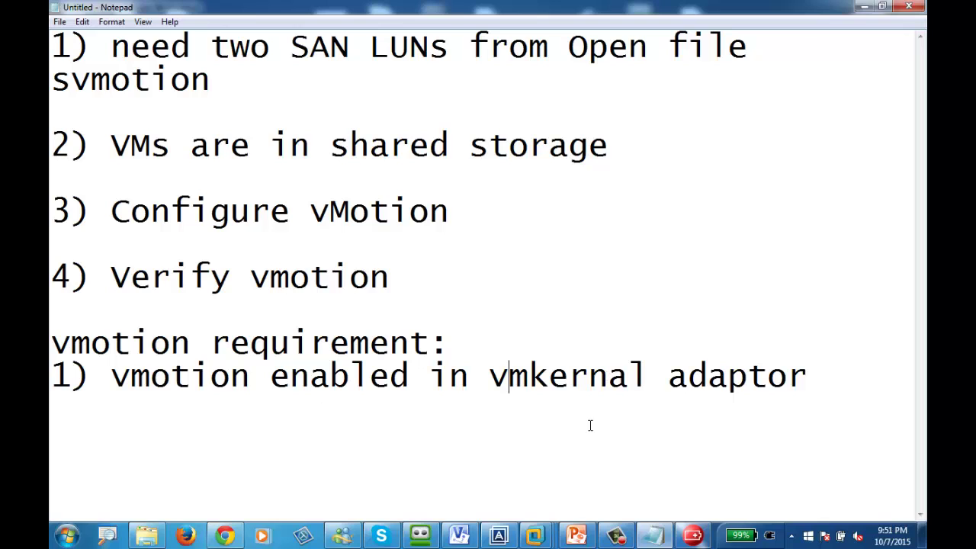
key(ctrl+s)
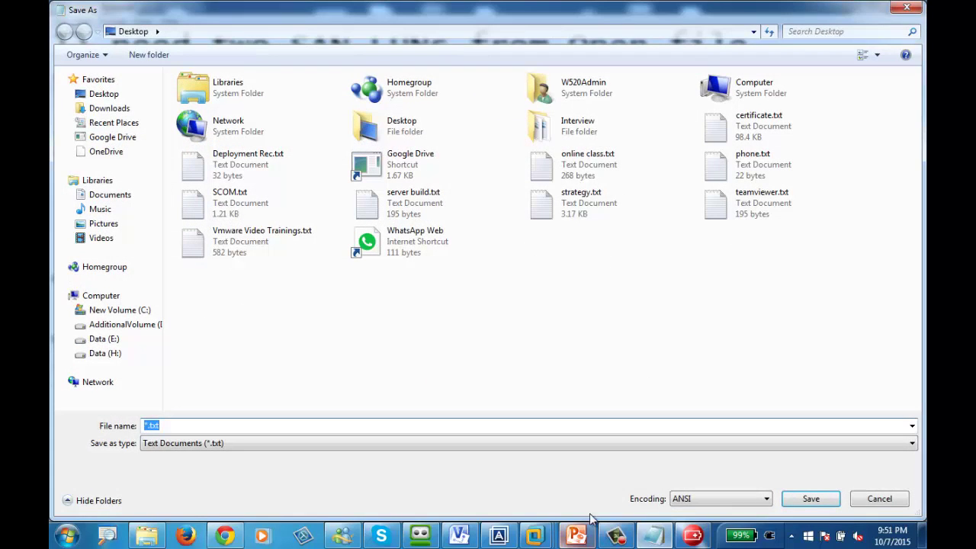
click(879, 499)
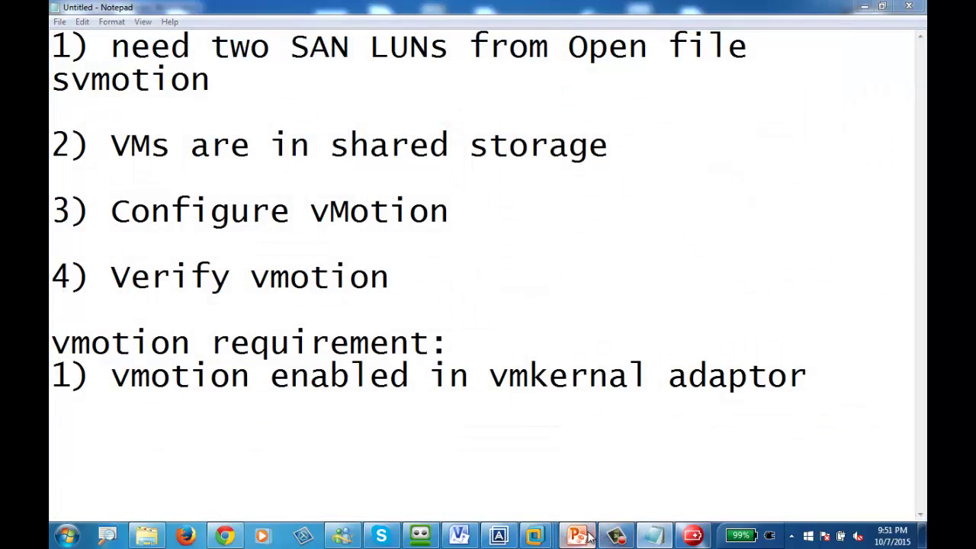
Switch back to the CANIPSVS001 machine in VMware Workstation and select host 192.168.100.50 in cluster CANIPSCLU1.
click(528, 538)
mouse_move(534, 538)
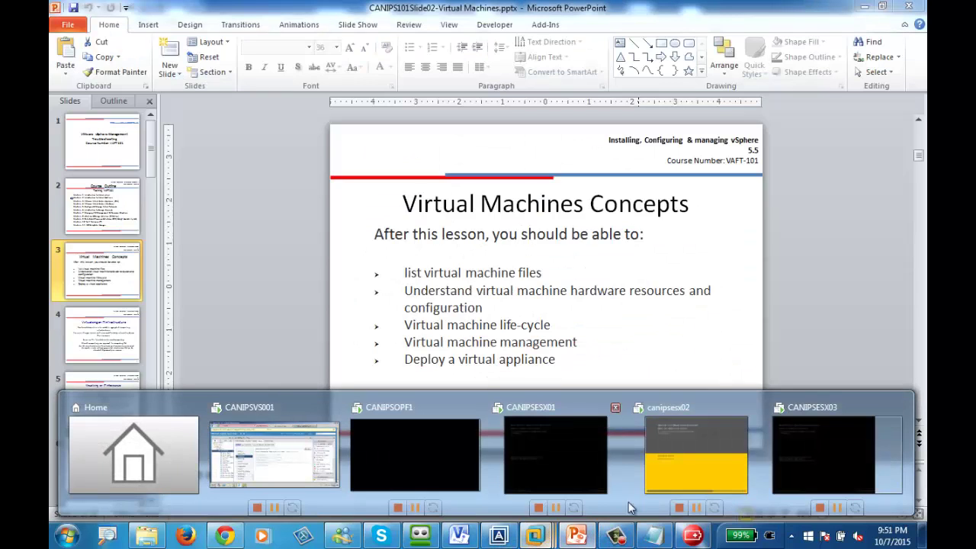
click(441, 444)
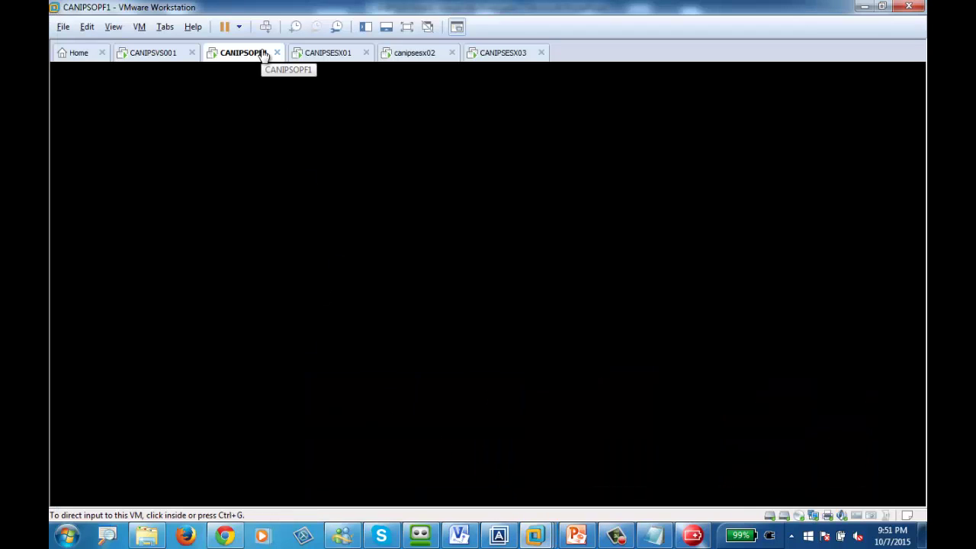
click(152, 55)
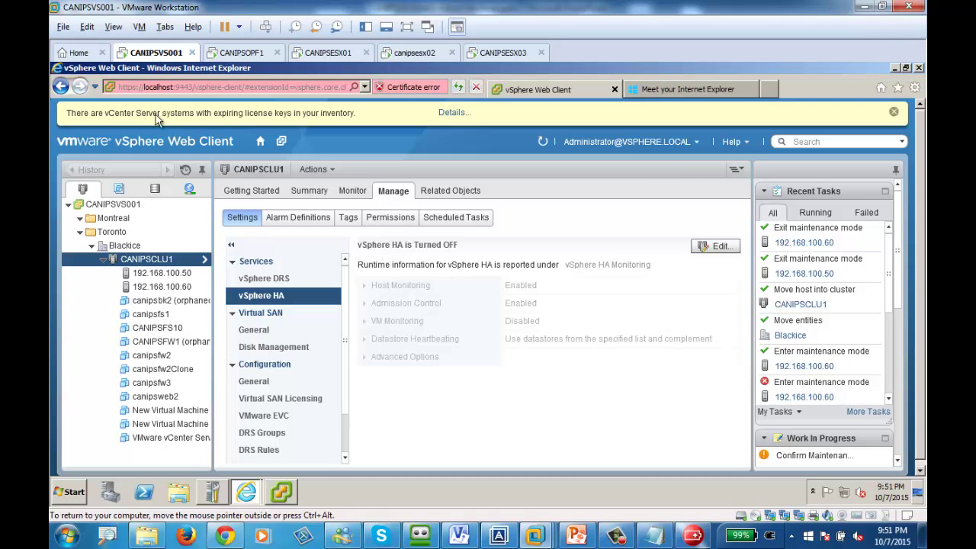
click(168, 276)
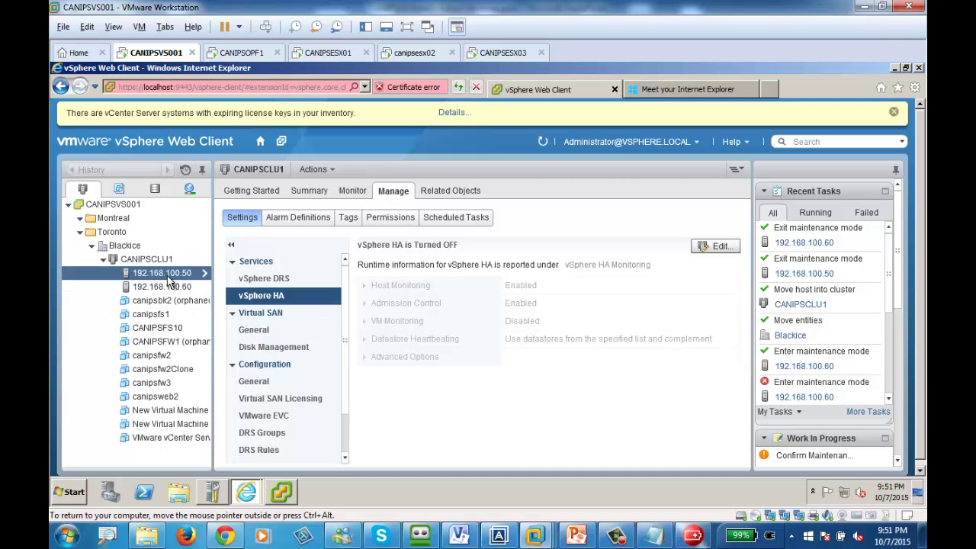
Review the vMotion traffic service of VMkernel adapter vmk0 on host 192.168.100.50 and accept its settings with vMotion traffic enabled.
click(396, 193)
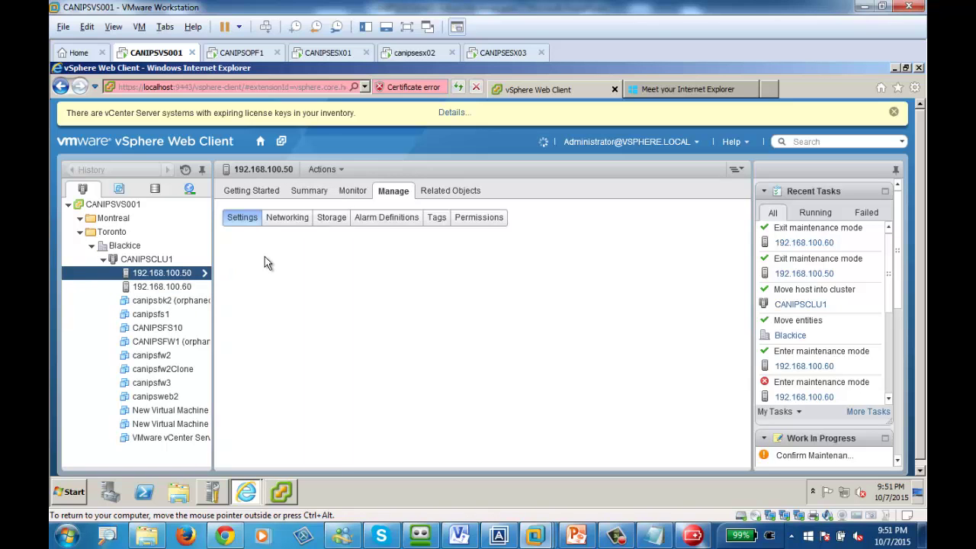
click(286, 218)
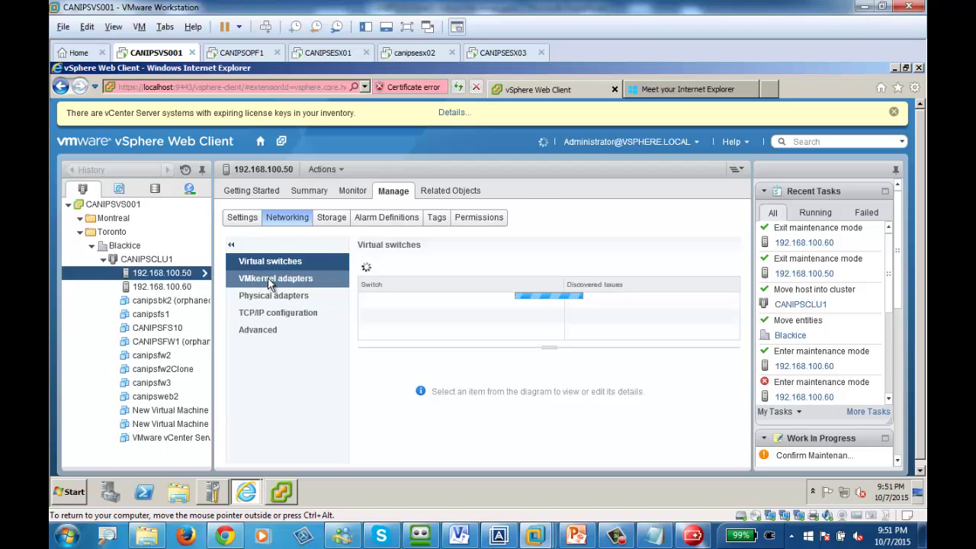
click(275, 286)
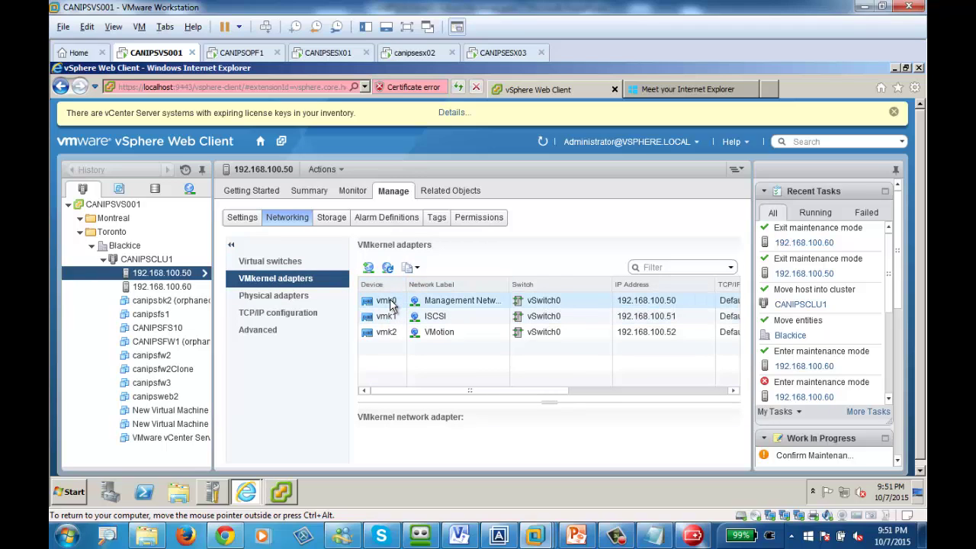
click(390, 302)
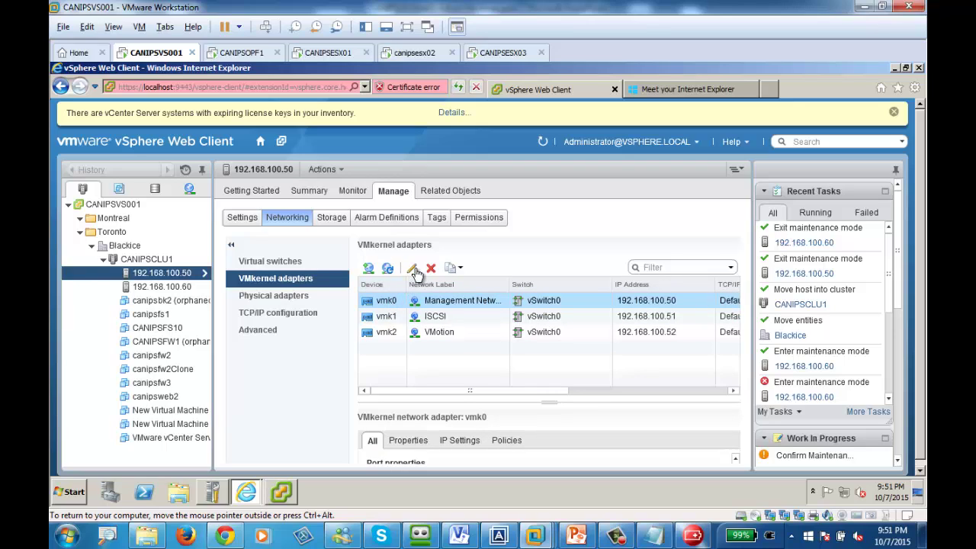
click(412, 271)
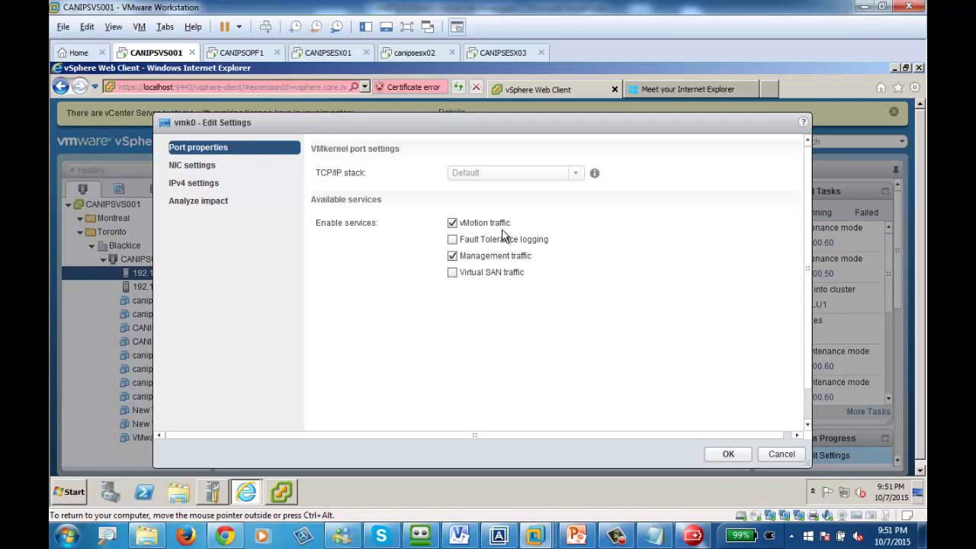
click(453, 224)
click(727, 454)
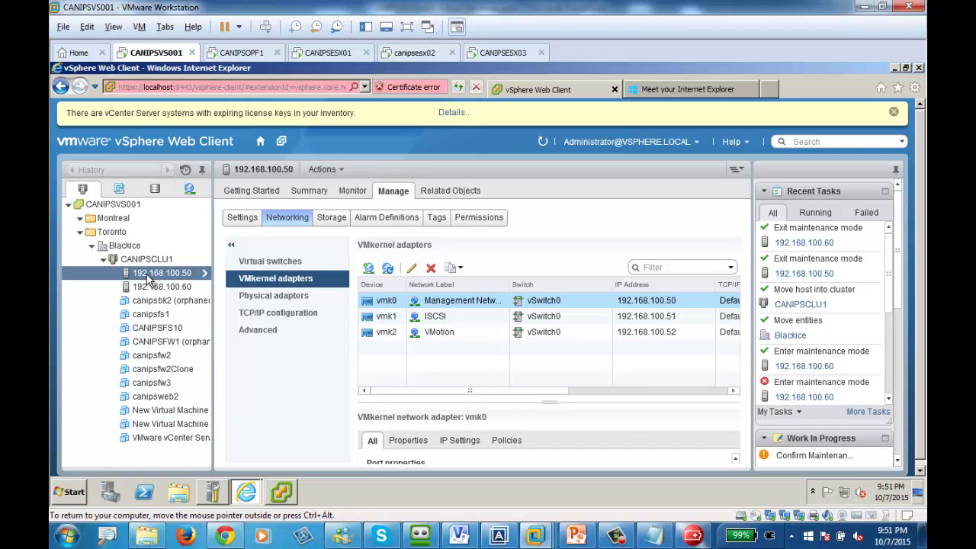
Reopen the settings of vmk0 on host 192.168.100.50 to double-check its vMotion traffic option, and close them.
click(190, 276)
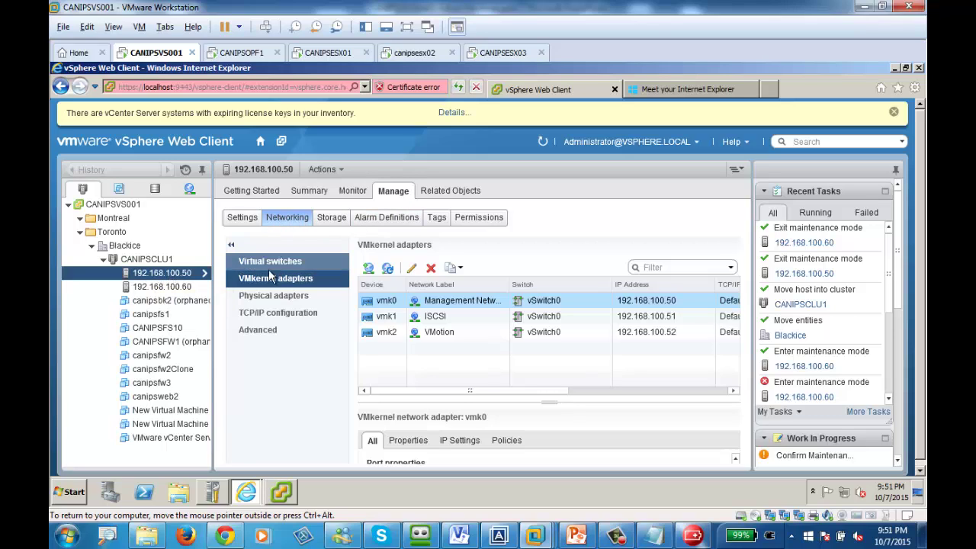
click(401, 305)
click(412, 268)
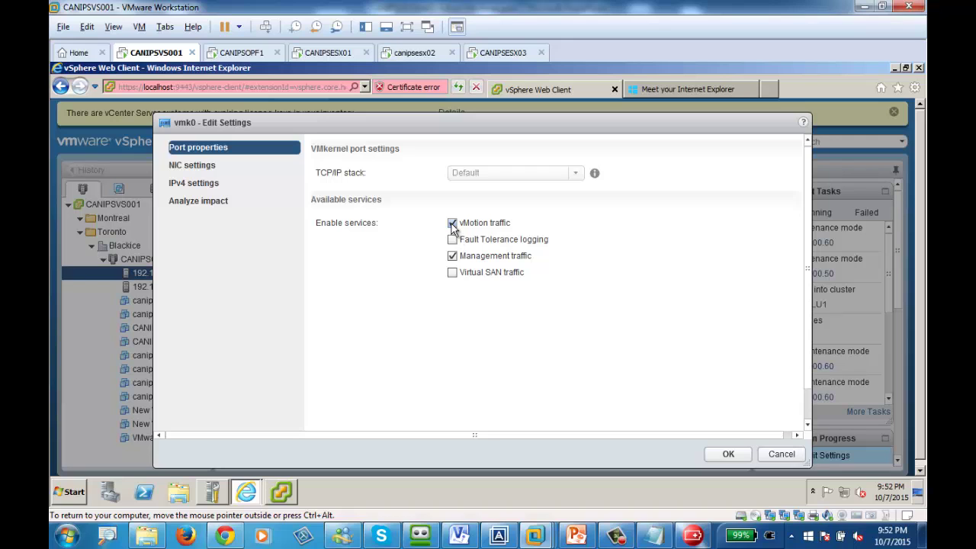
click(729, 454)
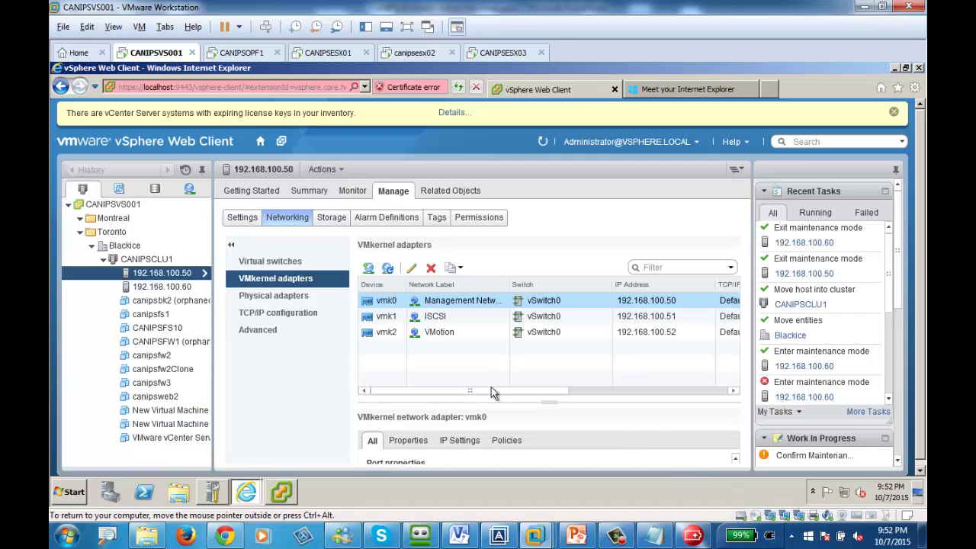
Enable vMotion traffic on VMkernel adapter vmk0 (Management Network) of host 192.168.100.60 and apply the change.
click(180, 288)
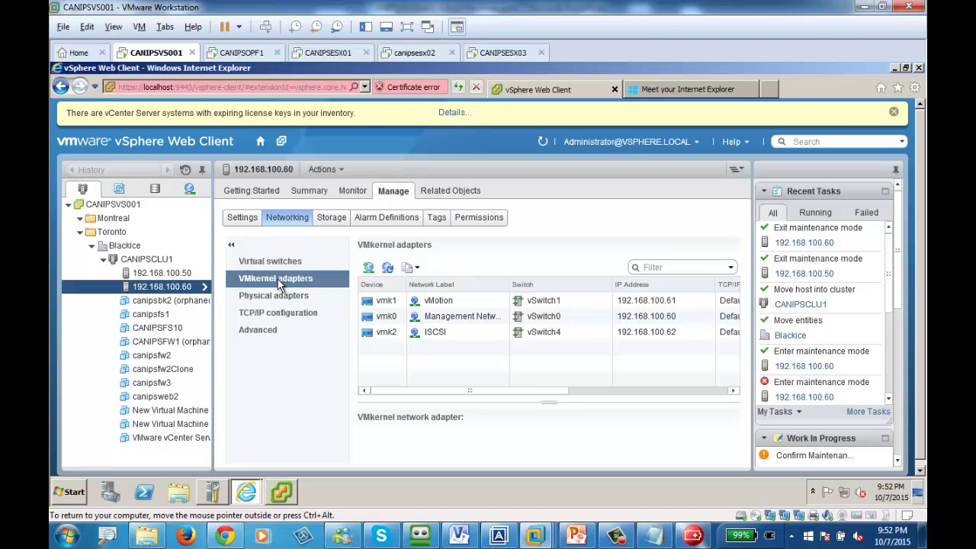
click(383, 316)
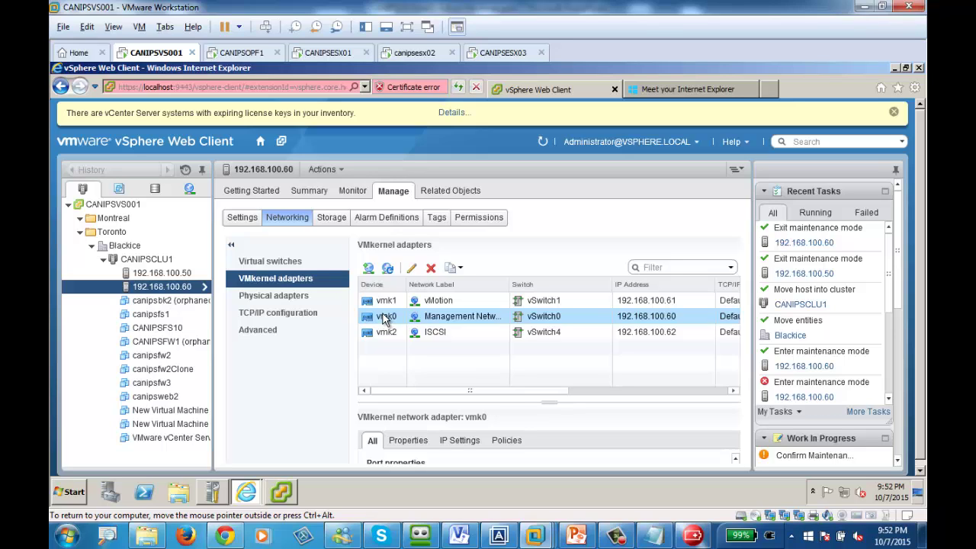
click(413, 267)
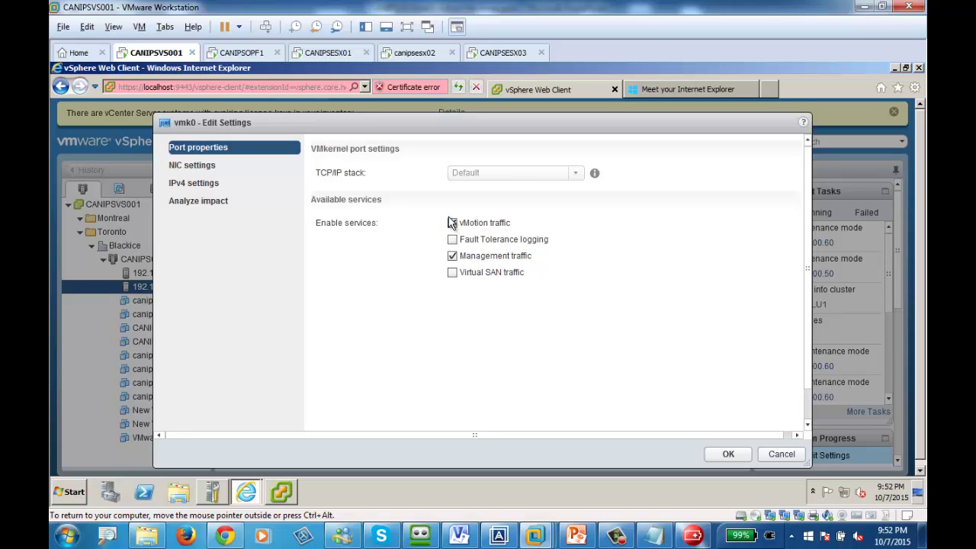
click(451, 222)
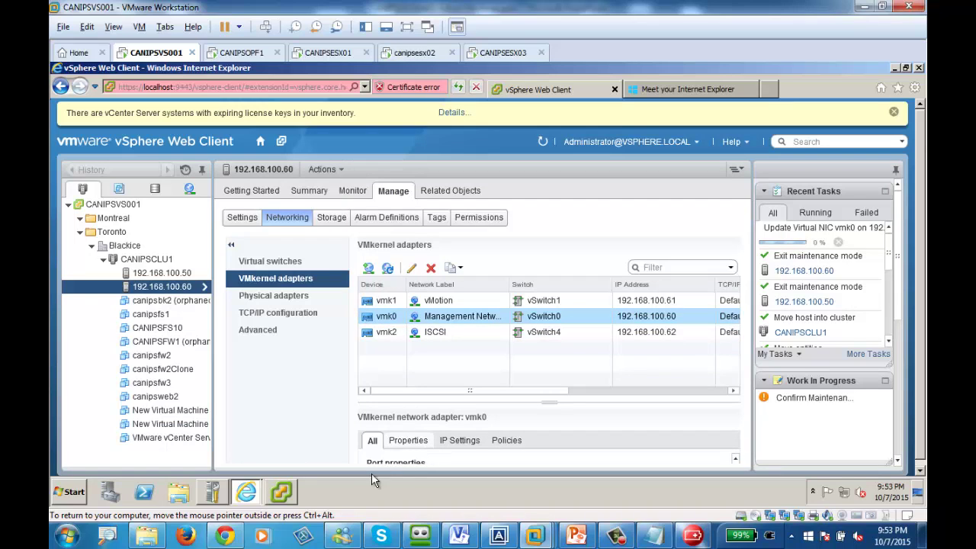
Switch to the vSphere Client, expand cluster CANIPSCLU1 and show the networking configuration of host 192.168.100.50.
click(287, 495)
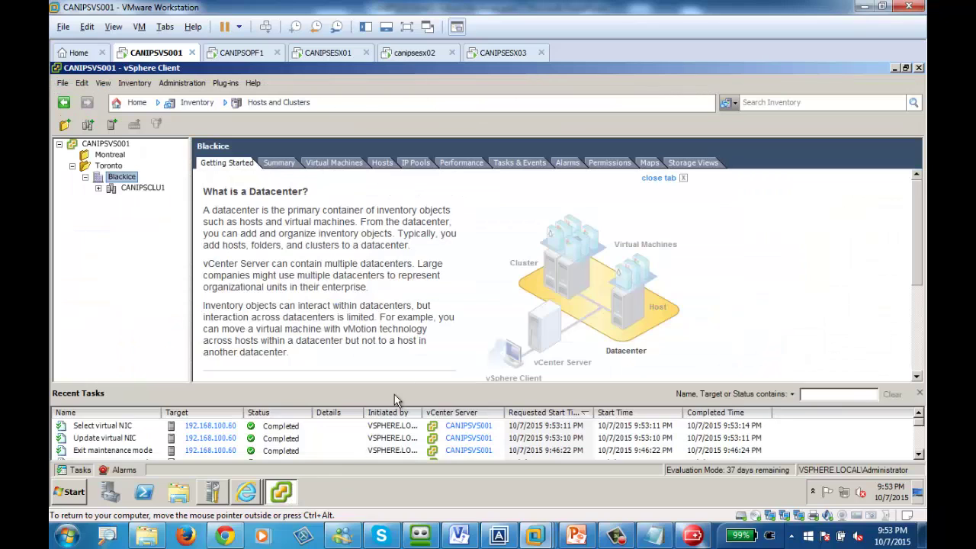
click(99, 188)
click(164, 200)
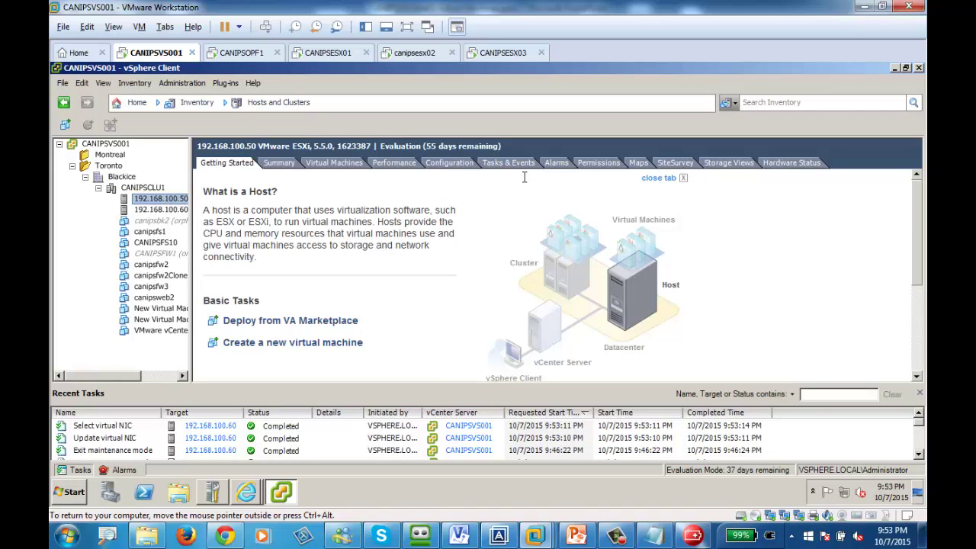
click(450, 163)
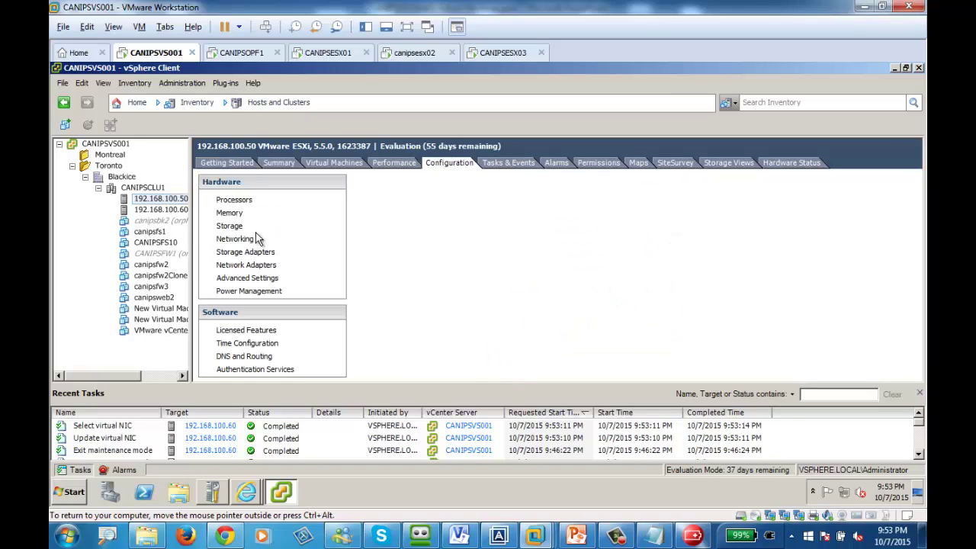
click(236, 241)
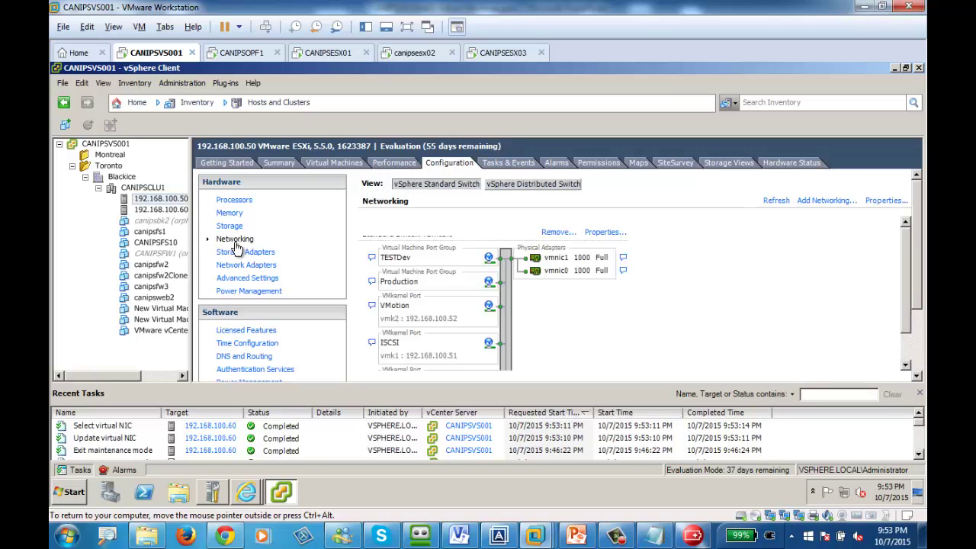
Check the vMotion setting of the Management Network port on vSwitch0 of host 192.168.100.50, and close its properties.
click(626, 233)
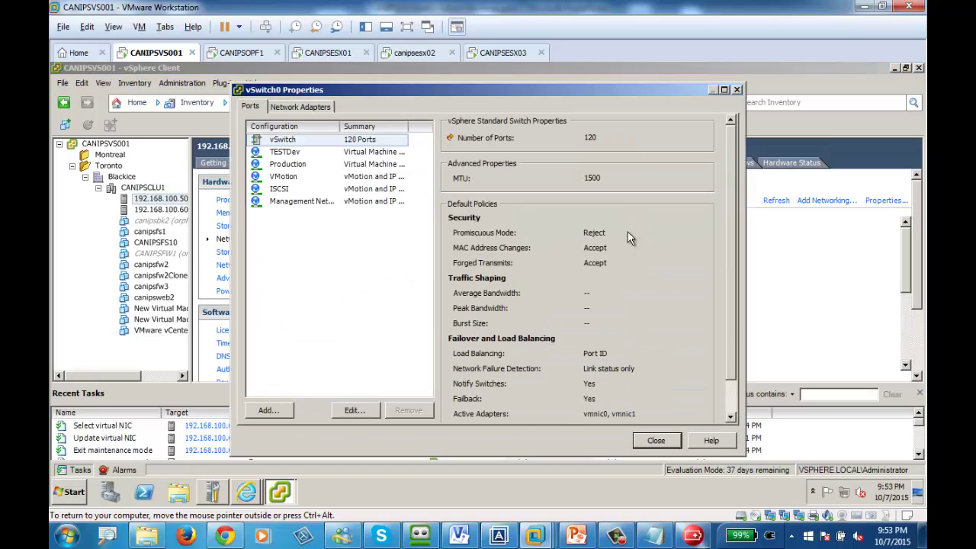
click(298, 202)
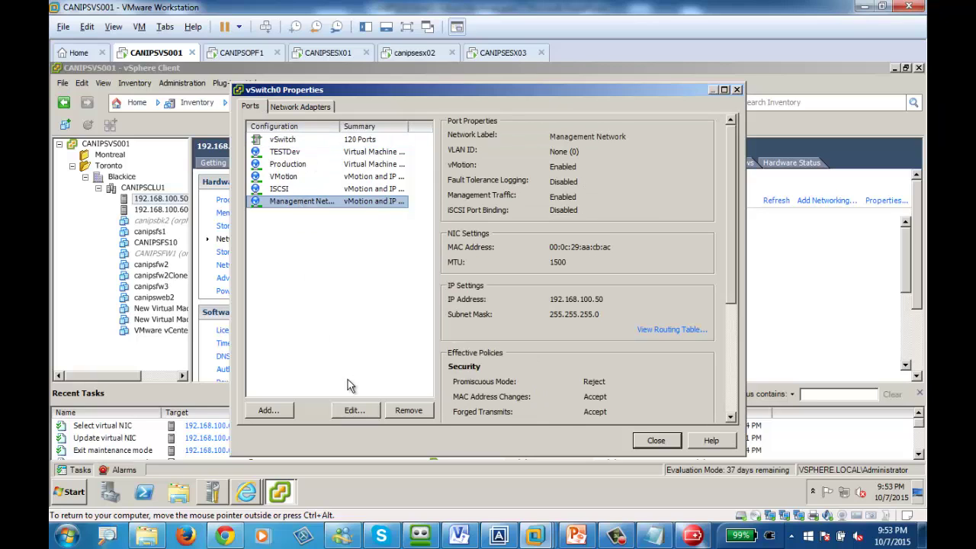
click(369, 416)
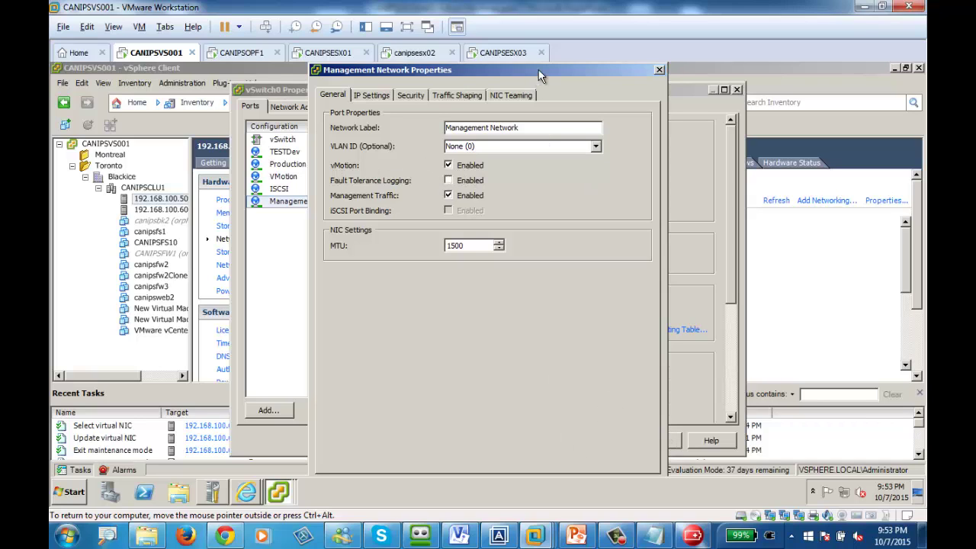
click(660, 71)
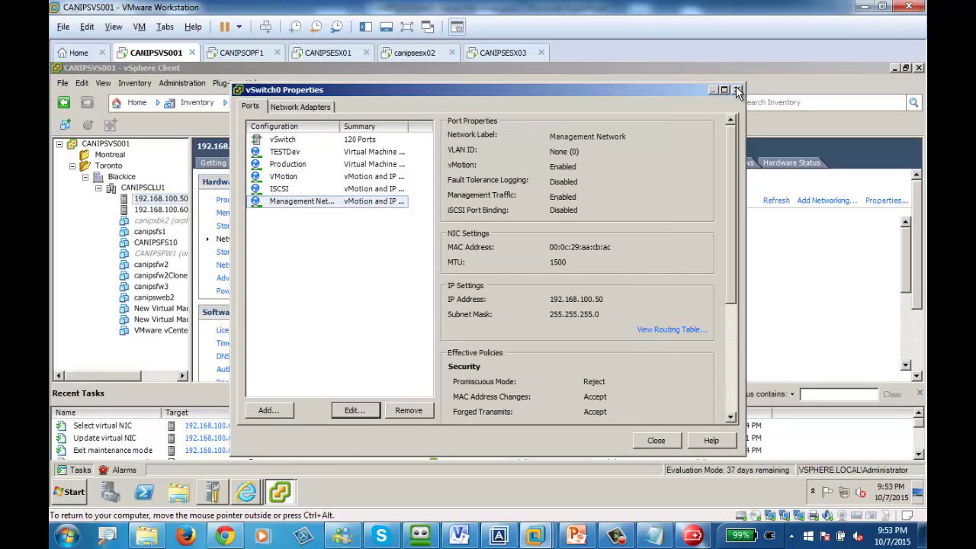
click(736, 90)
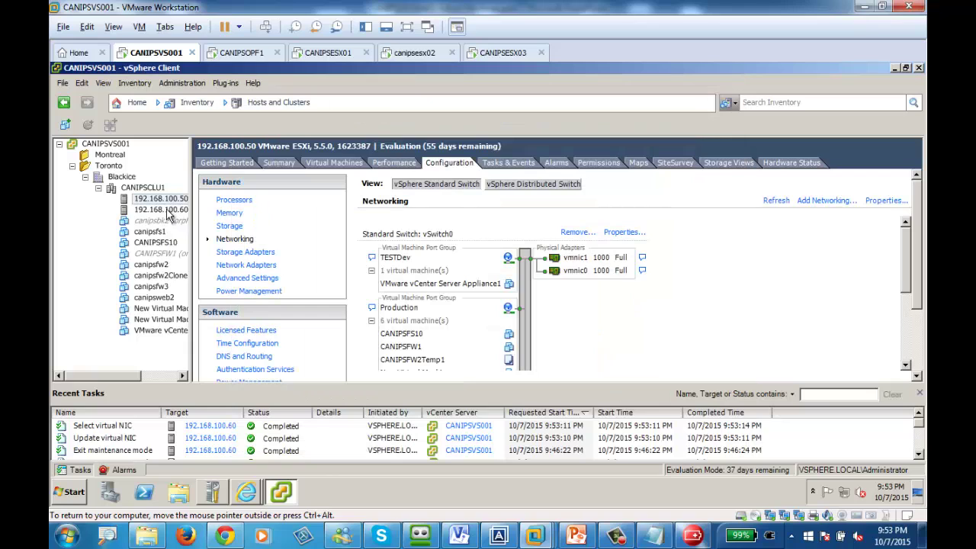
Check the vMotion setting of the Management Network port on vSwitch0 of host 192.168.100.60, and close its properties.
click(164, 210)
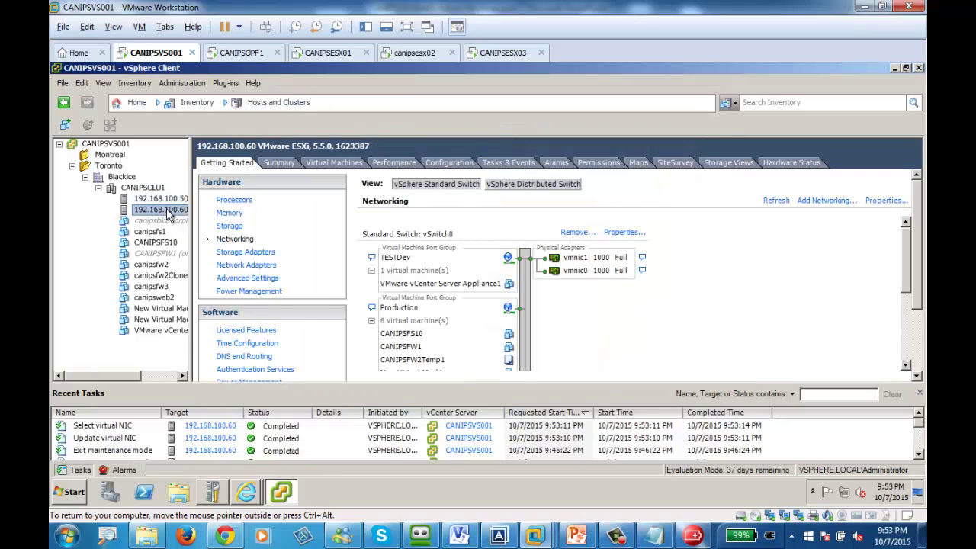
click(448, 166)
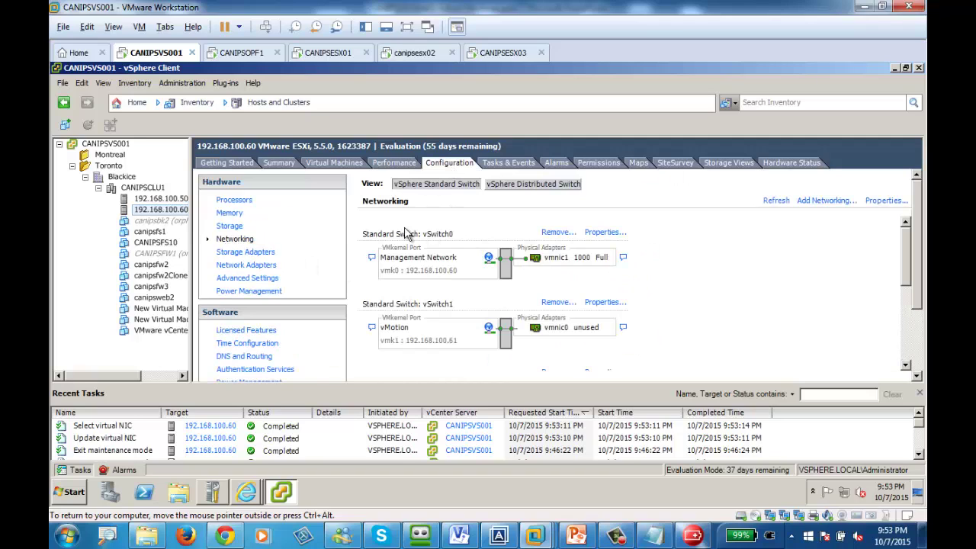
click(600, 234)
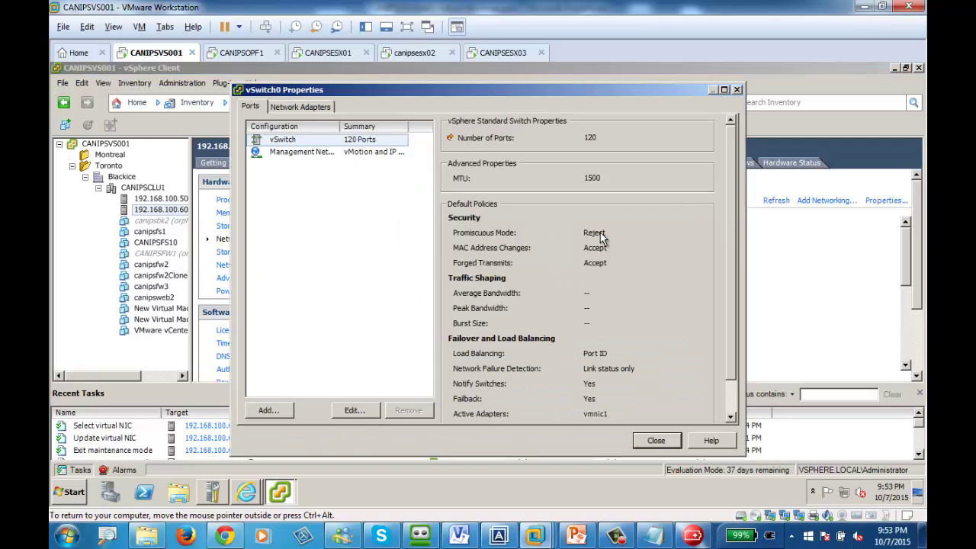
click(286, 152)
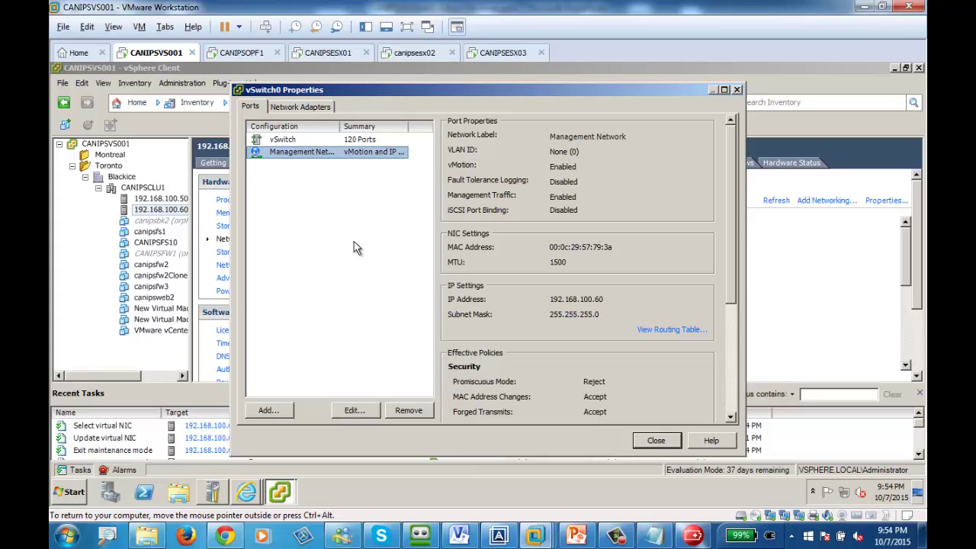
click(355, 410)
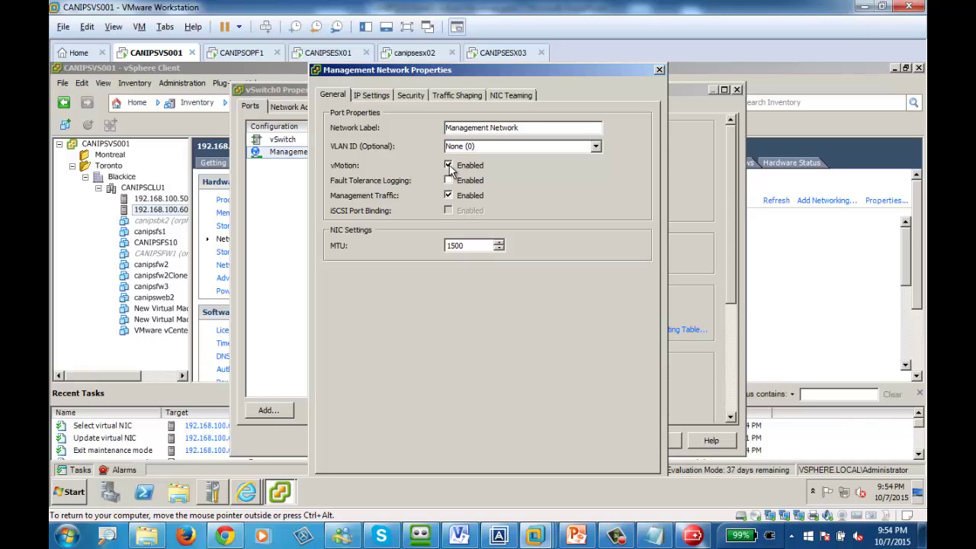
click(661, 72)
click(738, 90)
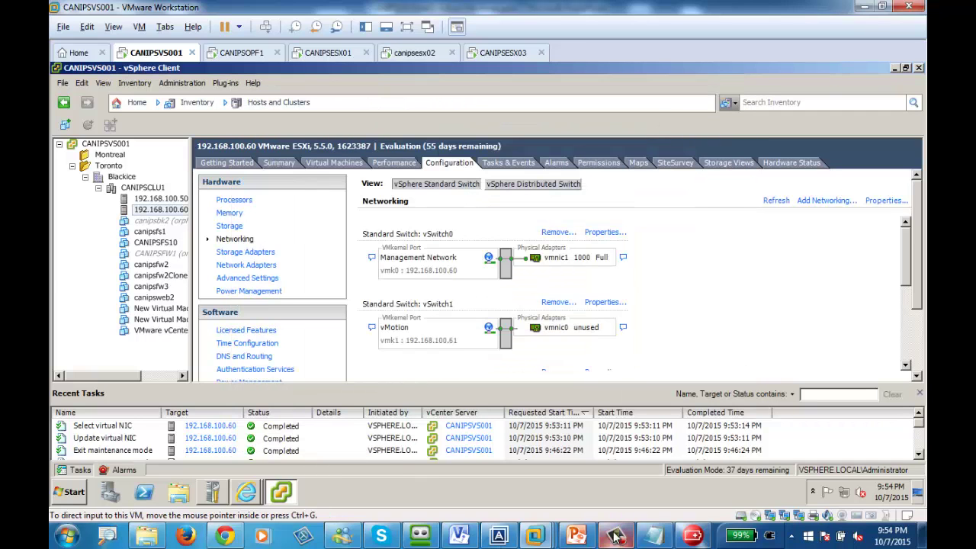
Switch to Notepad and add the second vmotion requirement line "2) Same CPU on all host".
click(654, 536)
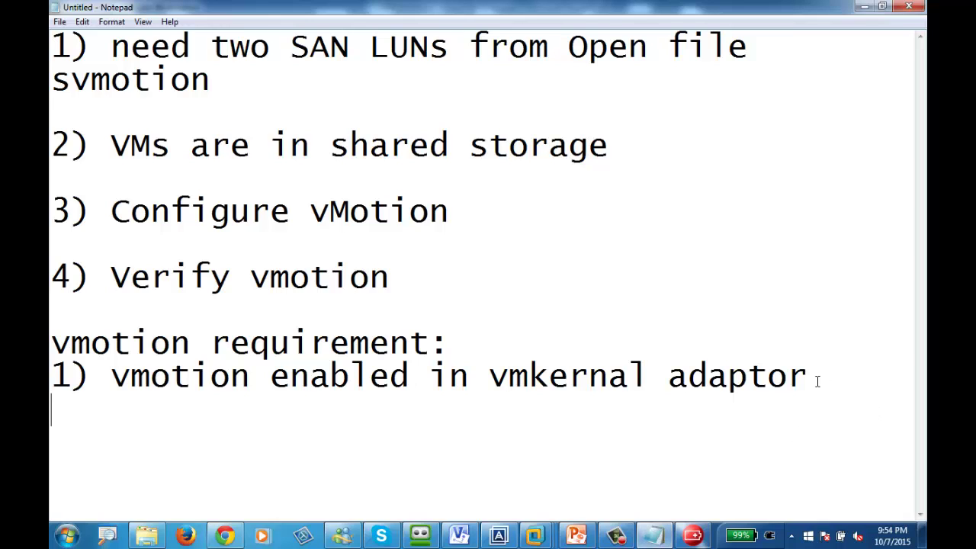
text(2) Sam)
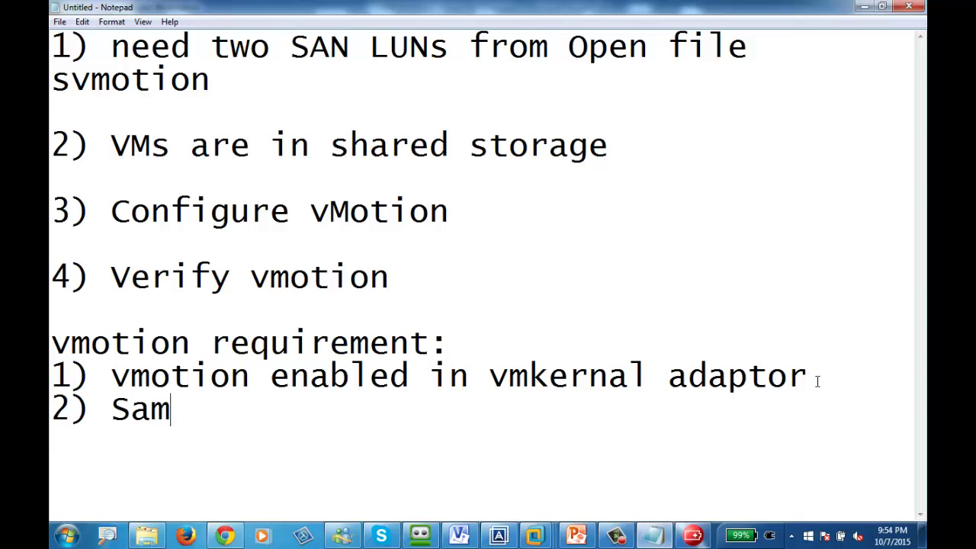
text(ae)
key(BackSpace)
key(BackSpace)
text(e CPU on )
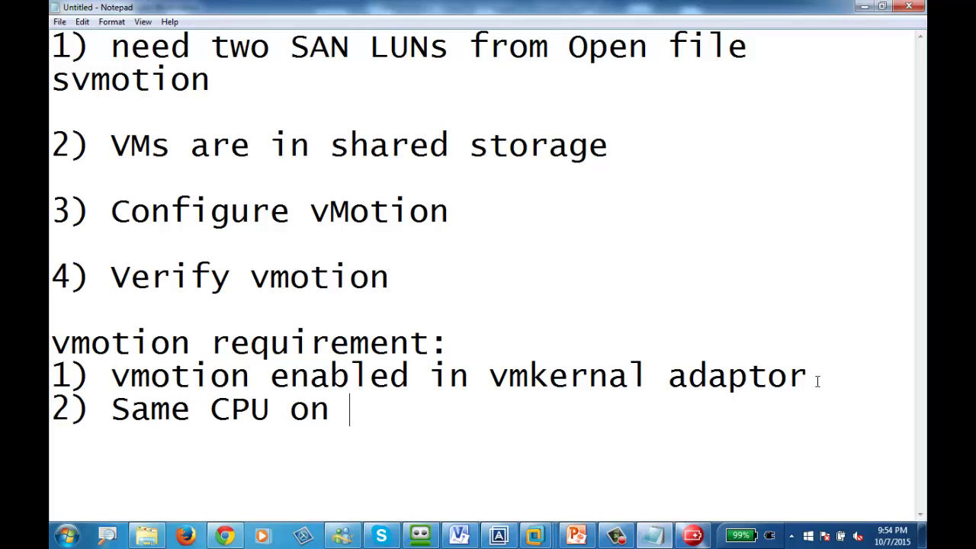
text(all host)
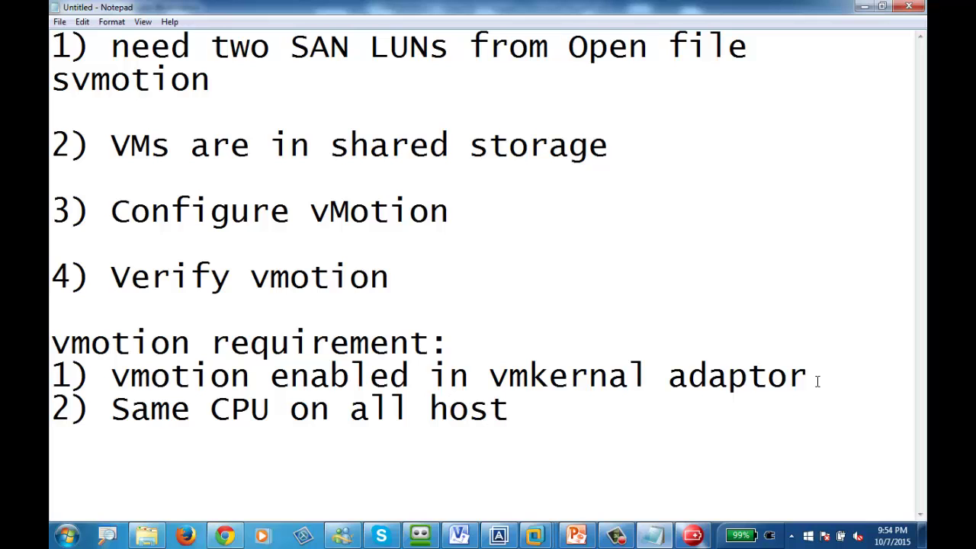
Save the note on the Desktop as vmotion, and switch back to the CANIPSVS001 machine in VMware Workstation.
key(ctrl+s)
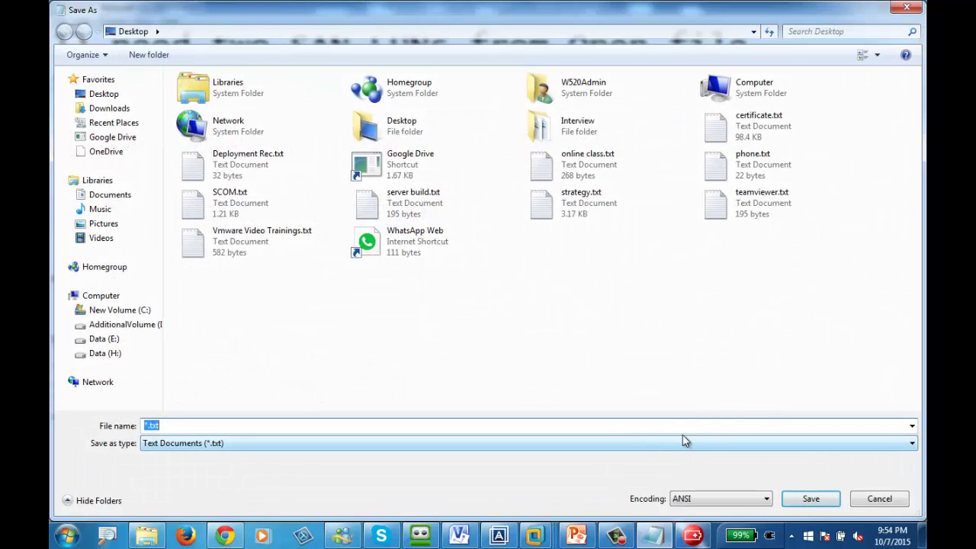
text(vmotion)
key(Return)
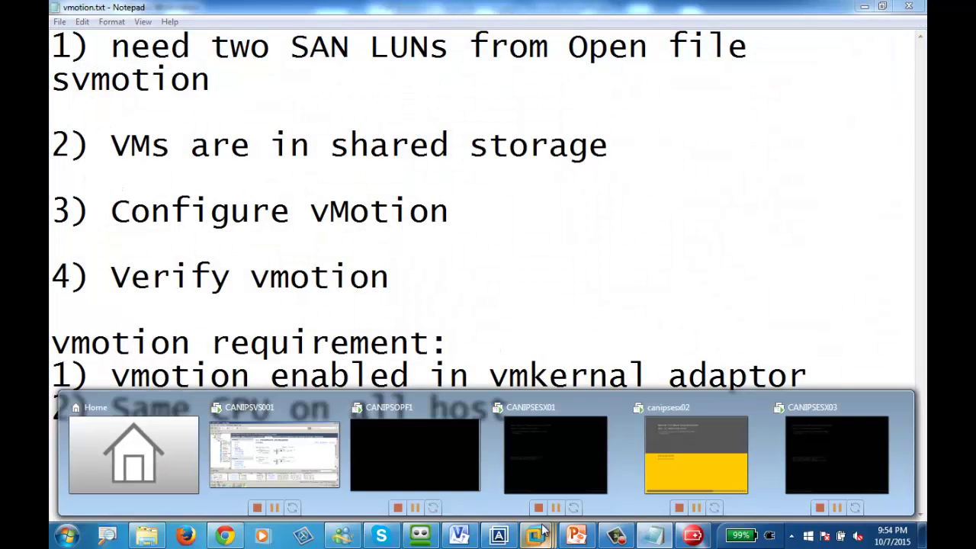
click(261, 456)
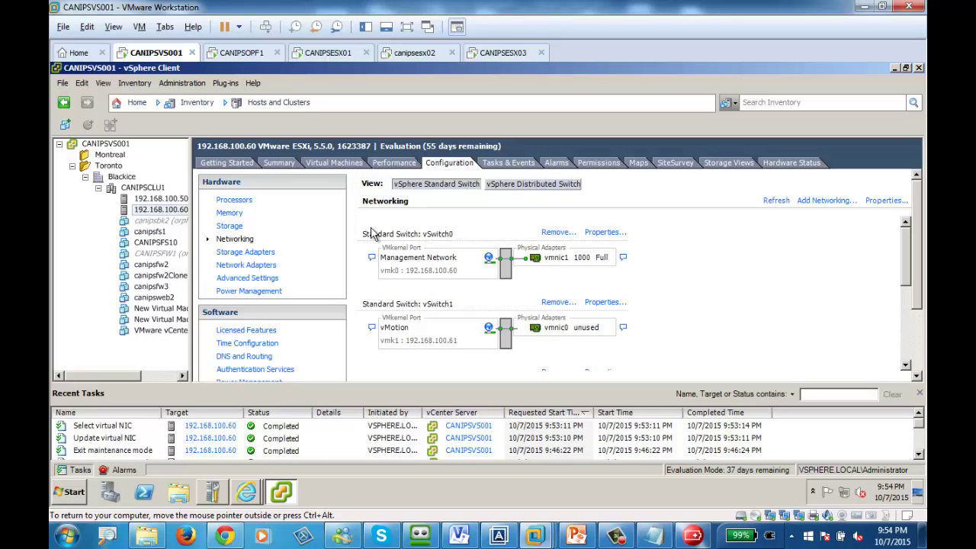
Check the processor type in the summaries of hosts 192.168.100.50 and 192.168.100.60, ignoring the certificate warning.
click(141, 199)
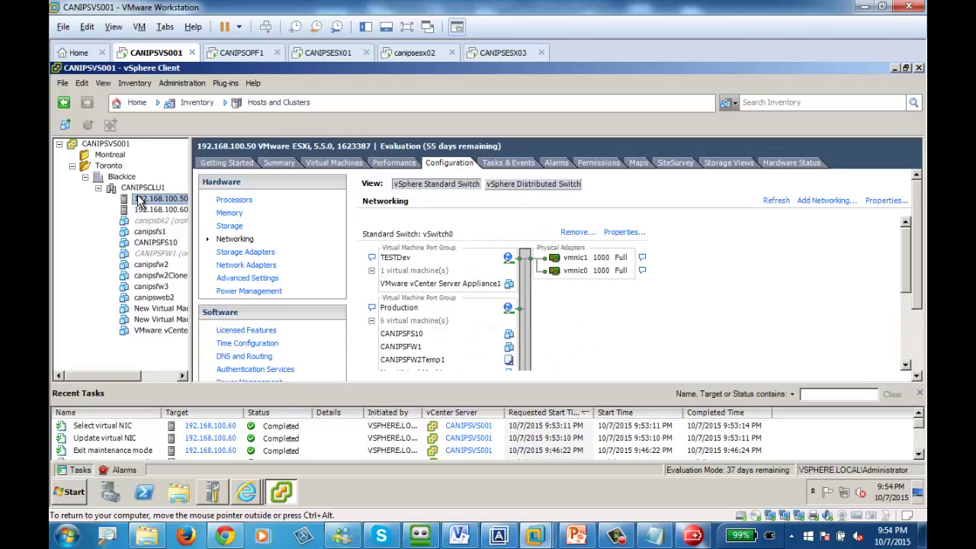
click(279, 164)
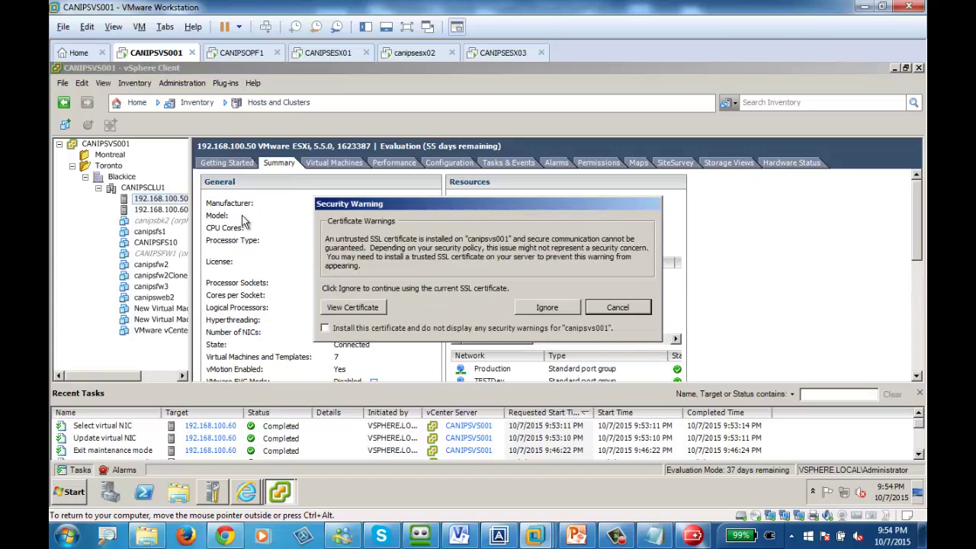
click(547, 308)
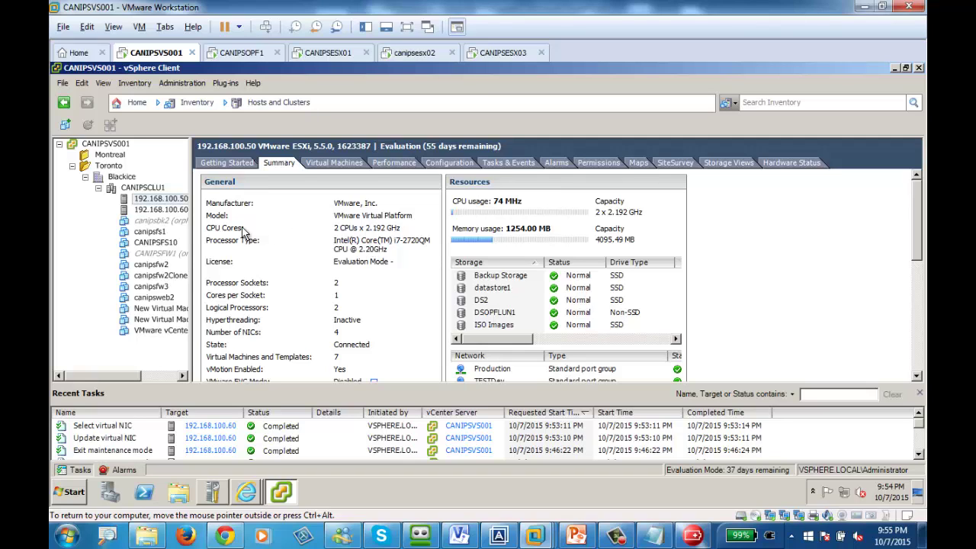
click(161, 208)
click(279, 162)
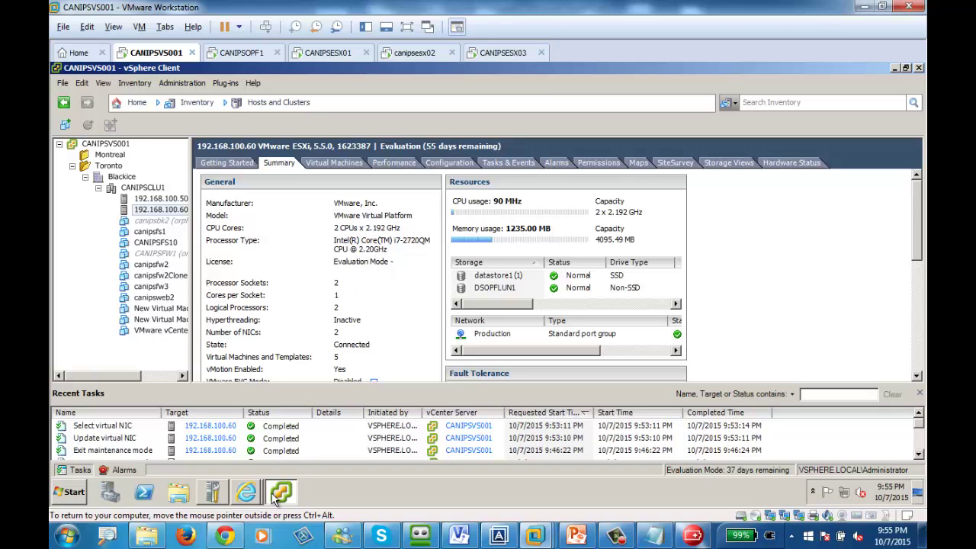
Switch to the vSphere Web Client in Internet Explorer and check the processor type in the summary of host 192.168.100.50.
click(247, 494)
click(221, 466)
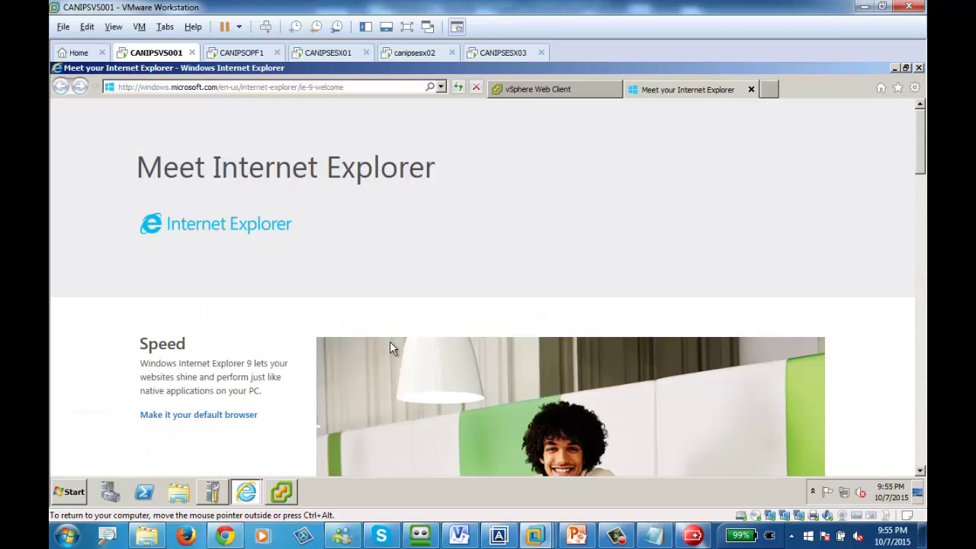
click(530, 88)
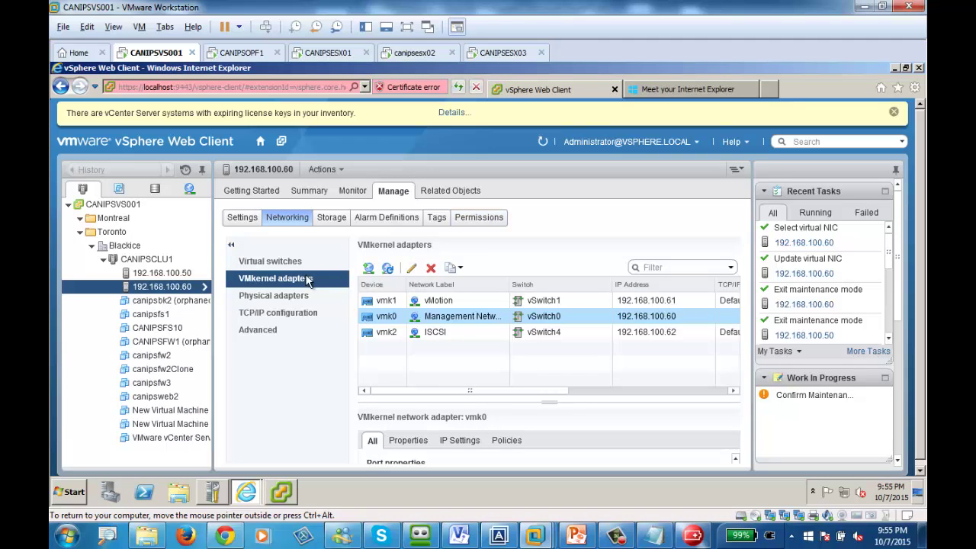
click(161, 273)
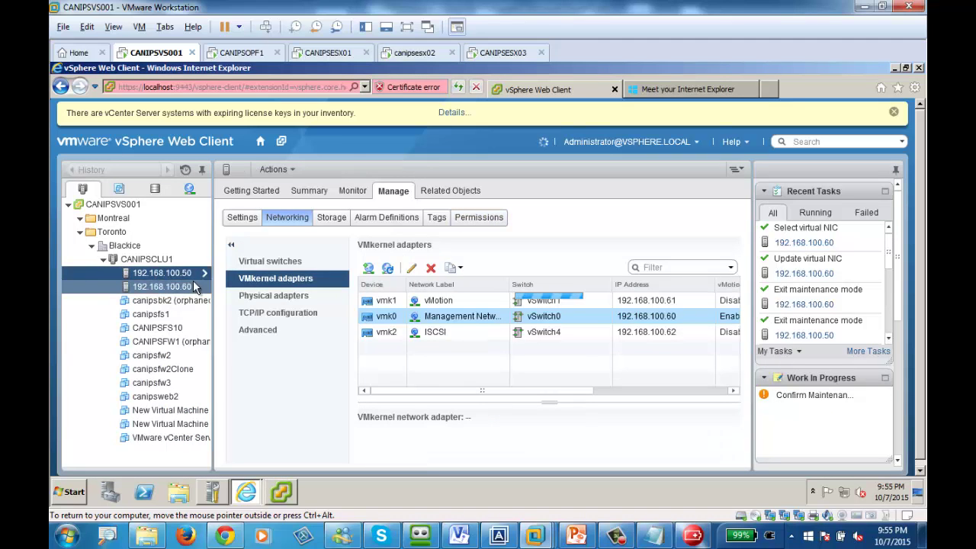
click(309, 191)
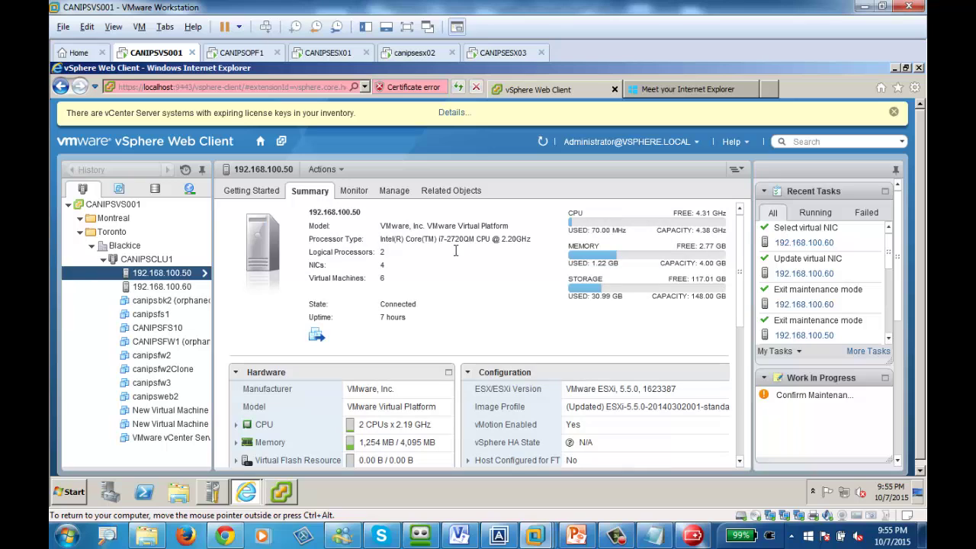
Switch to Notepad, add the requirement line "3) same VM network port group name (case sen)", and return to the CANIPSVS001 machine.
click(655, 536)
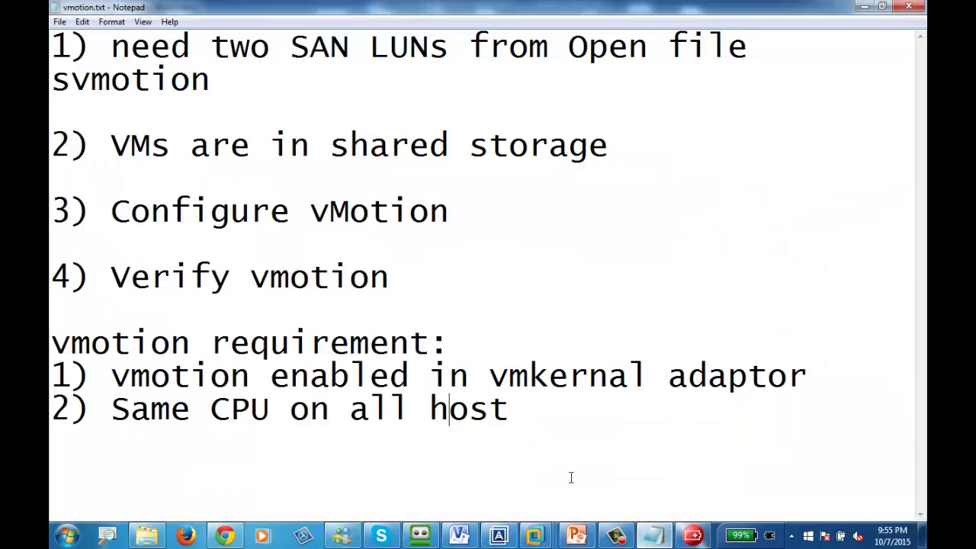
click(541, 409)
key(Return)
text(3))
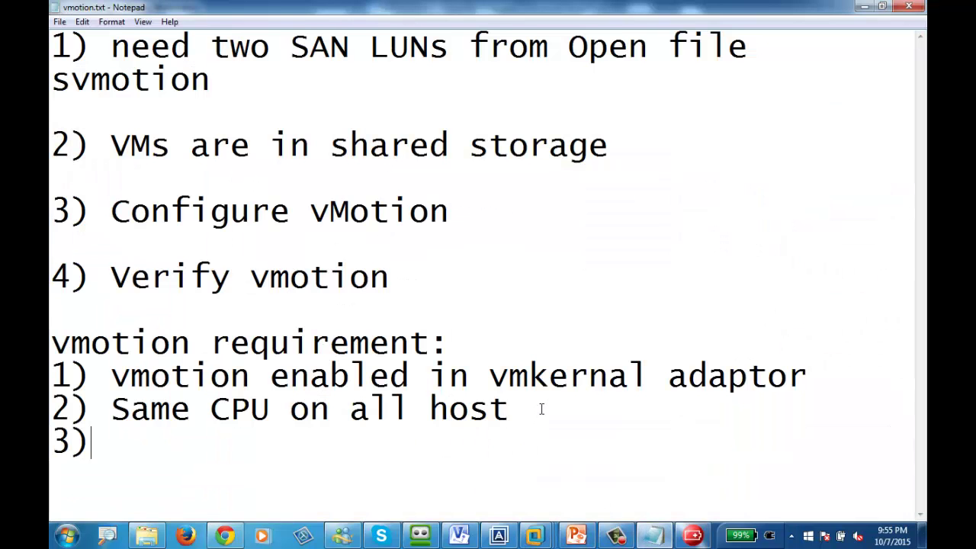
text( same VM)
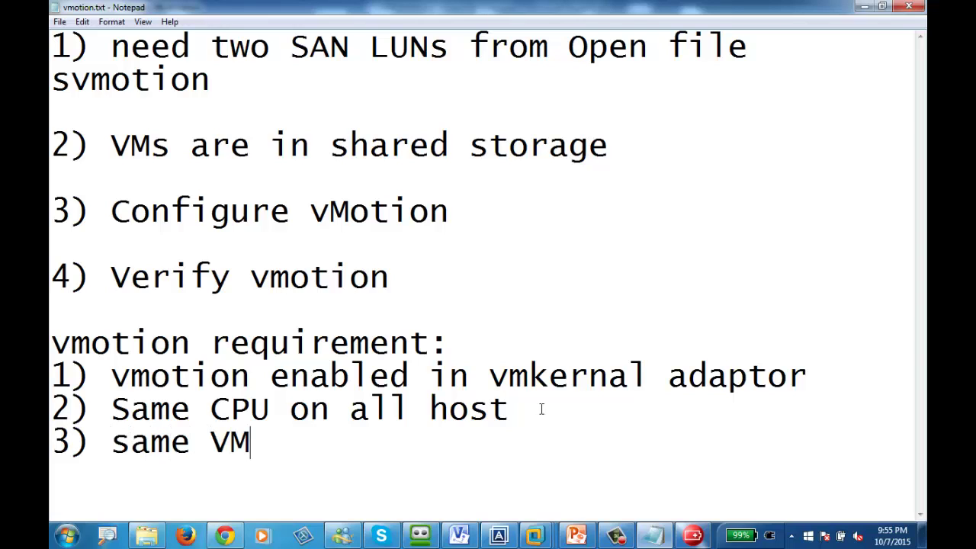
text( network )
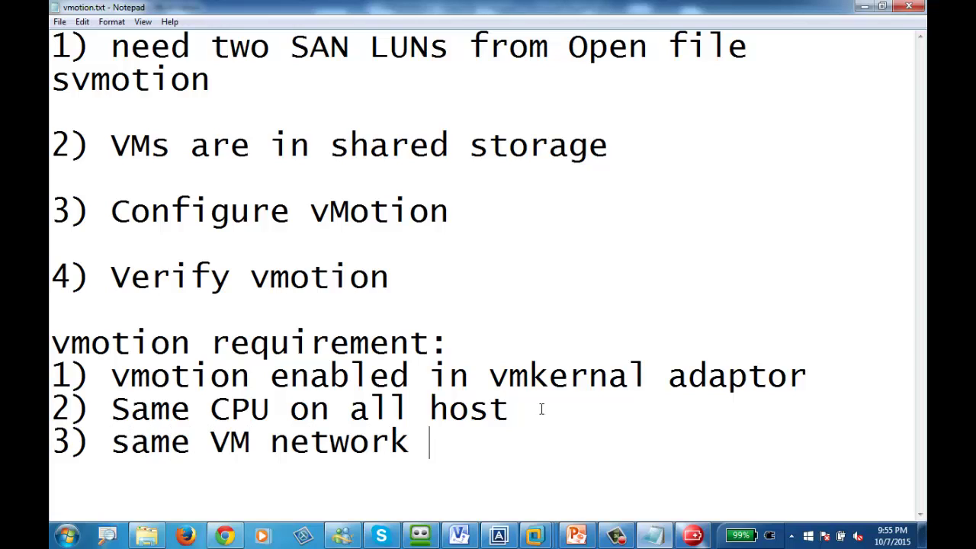
text(po)
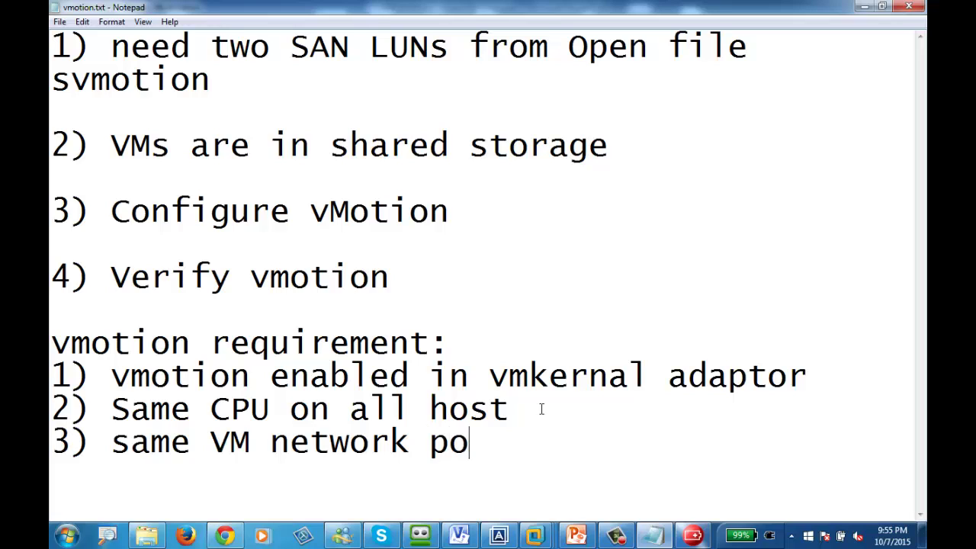
text(rt group name )
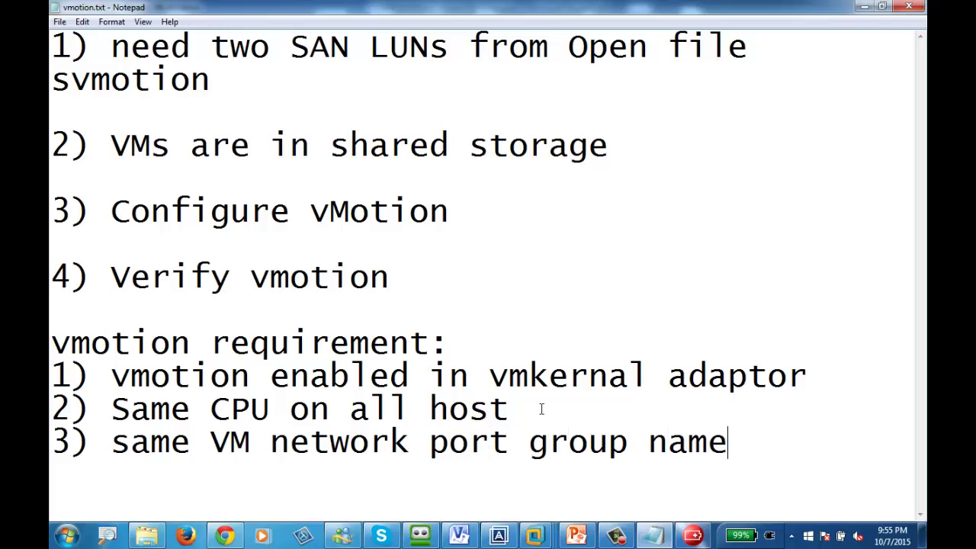
text((case)
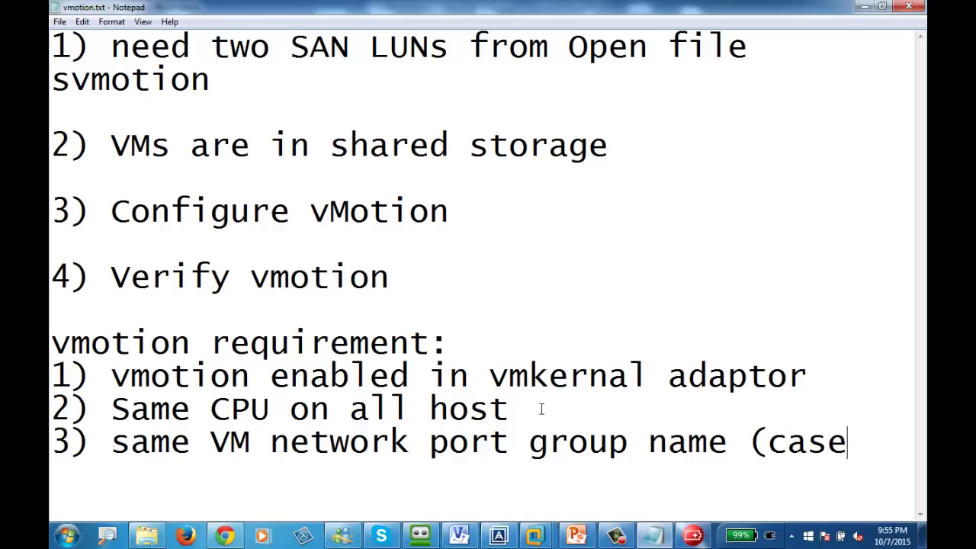
text( sen))
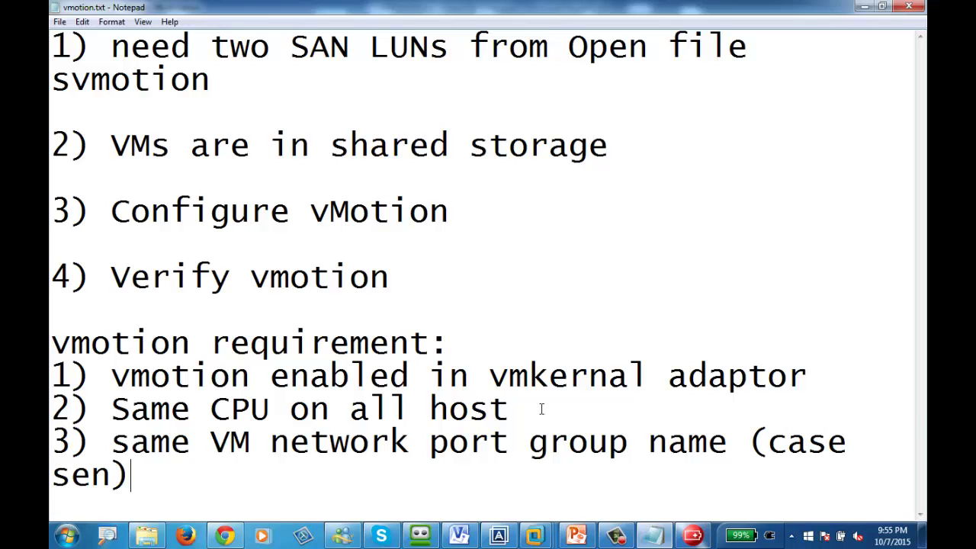
click(864, 6)
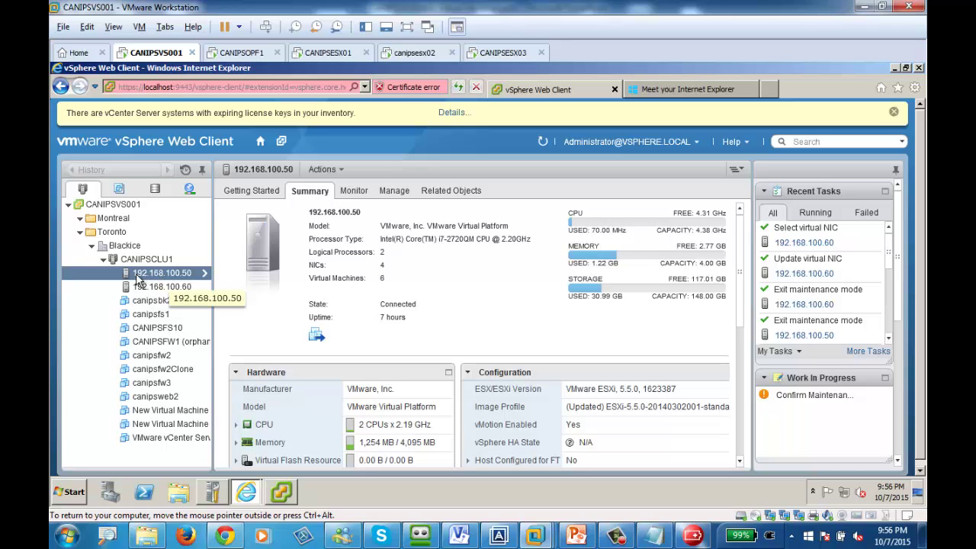
Show the virtual switches of host 192.168.100.50 in its networking settings, and put the virtual machine in full screen.
click(393, 191)
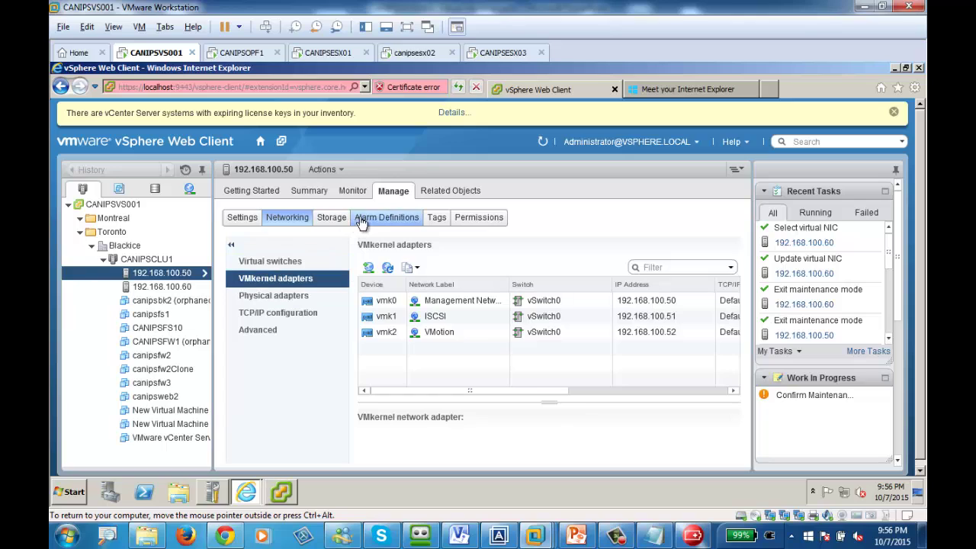
click(274, 266)
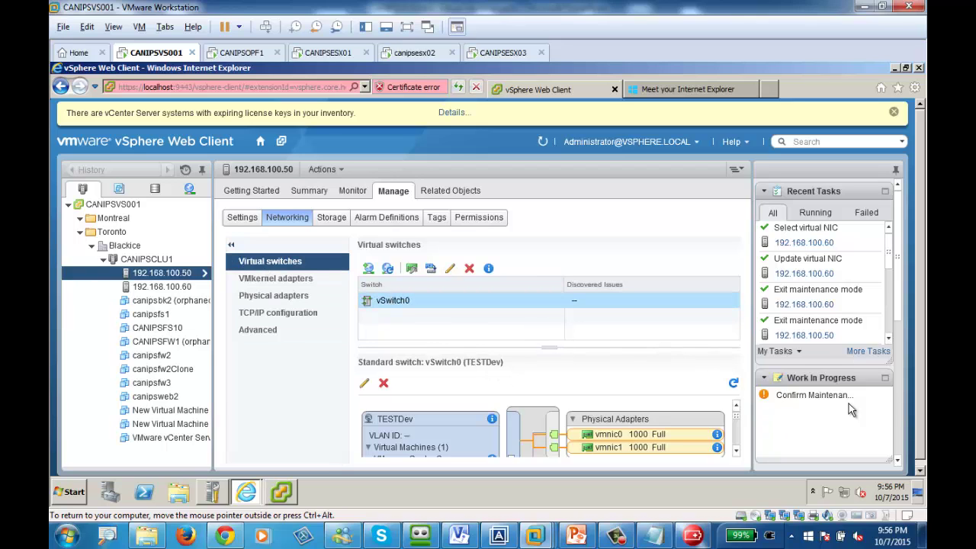
scroll(904, 364, down, 3)
scroll(904, 365, up, 3)
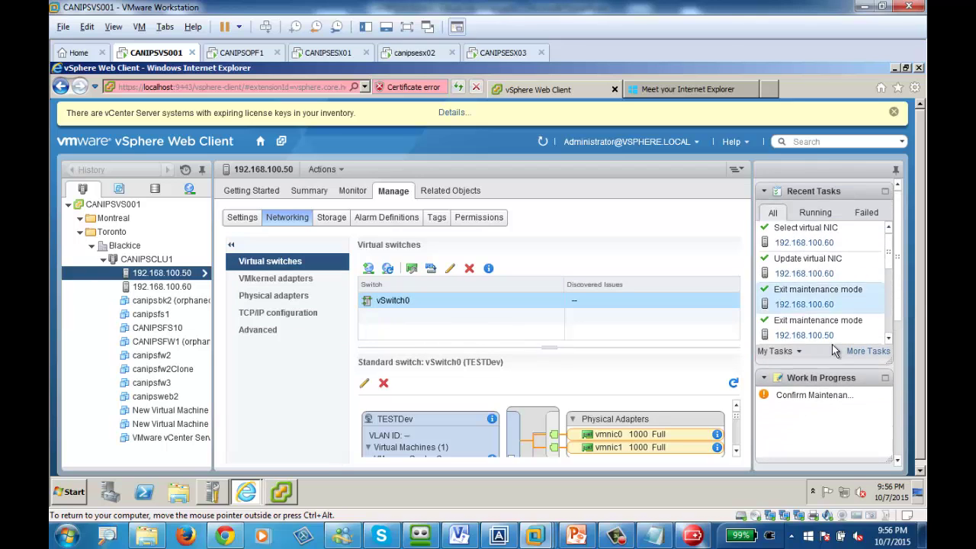
click(408, 27)
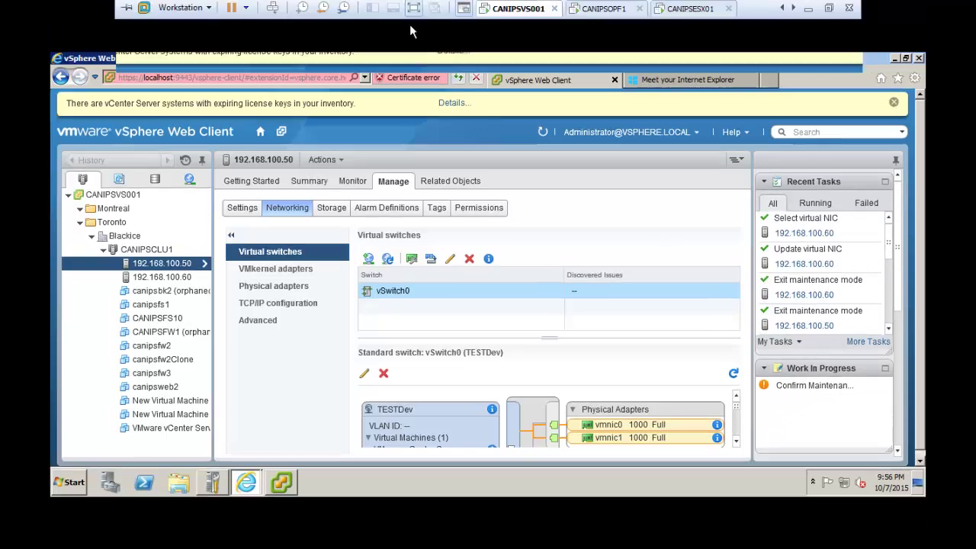
Review the port groups on vSwitch0 of host 192.168.100.50, view the TESTDev network label settings, and close them without changes.
scroll(471, 422, down, 5)
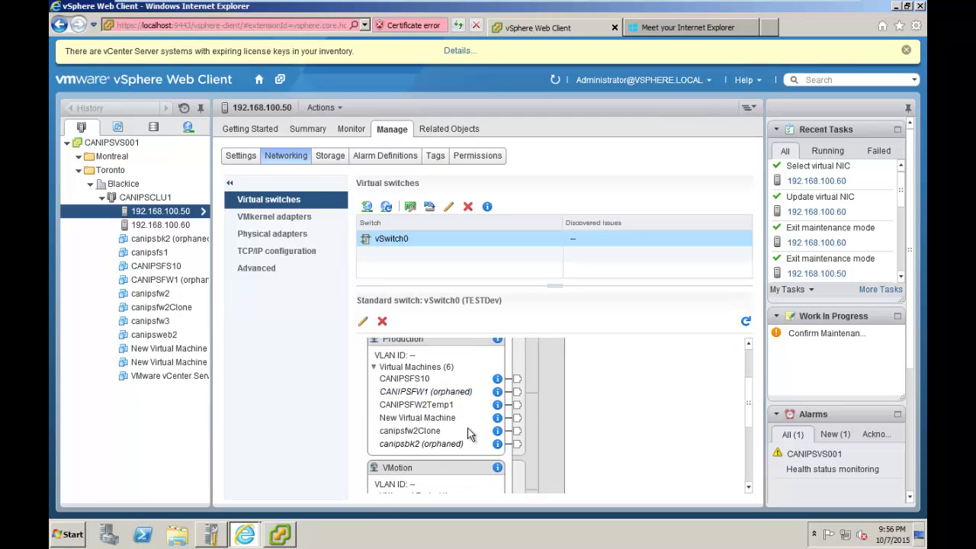
scroll(471, 433, down, 3)
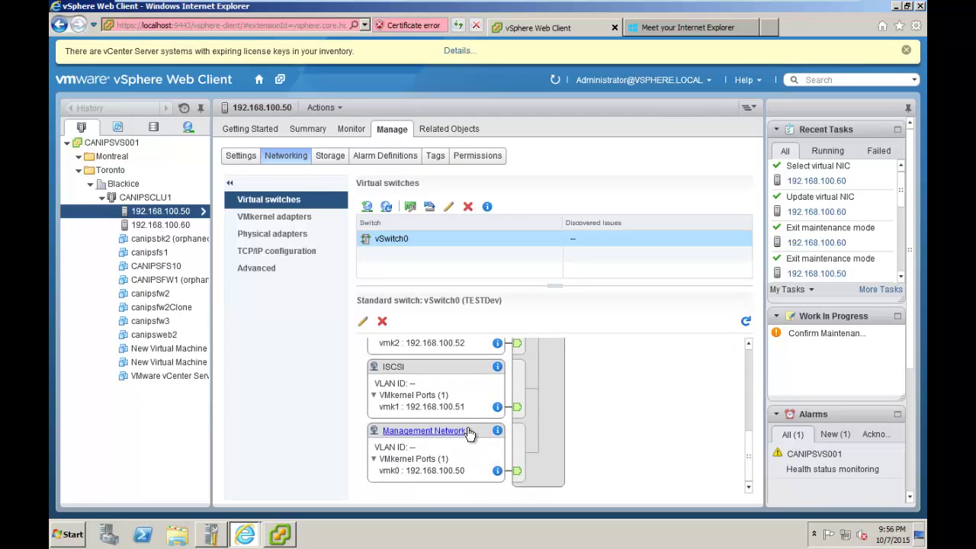
scroll(473, 438, up, 4)
scroll(473, 440, up, 3)
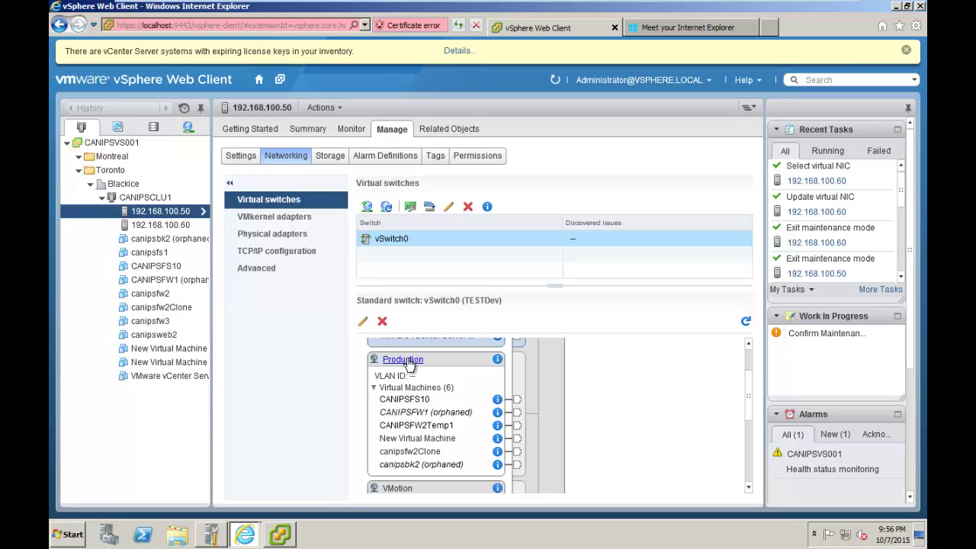
click(363, 321)
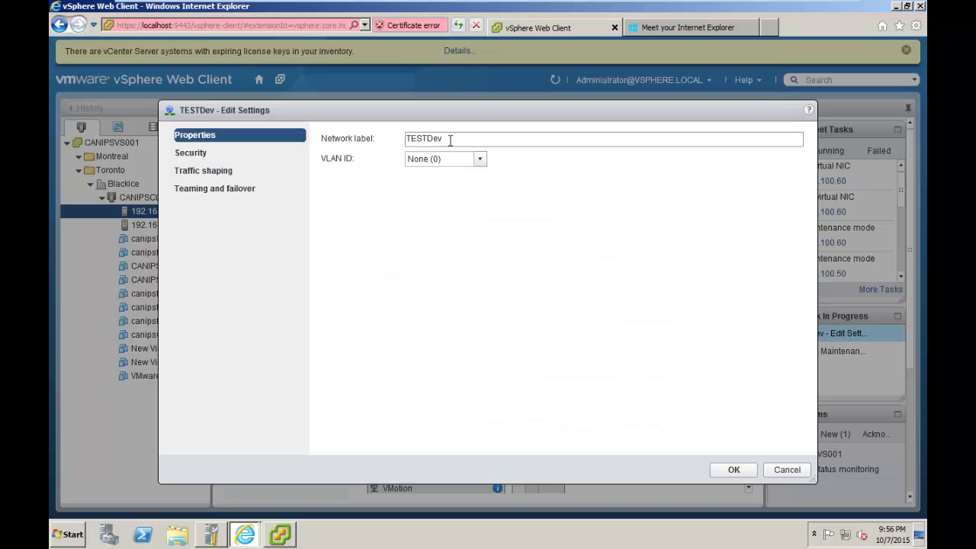
click(785, 470)
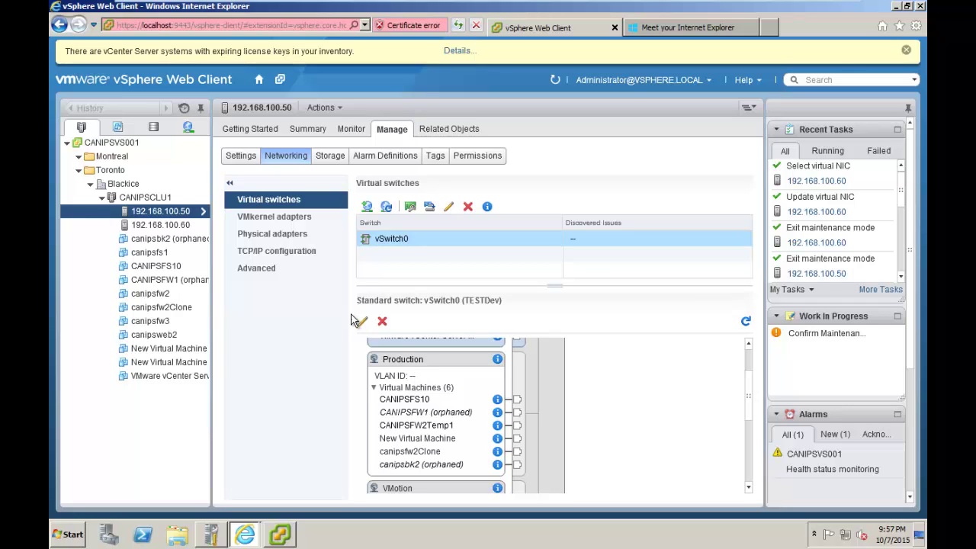
Look through vSwitch0, vSwitch1 and vSwitch2 on host 192.168.100.60 to check their port group names.
click(173, 228)
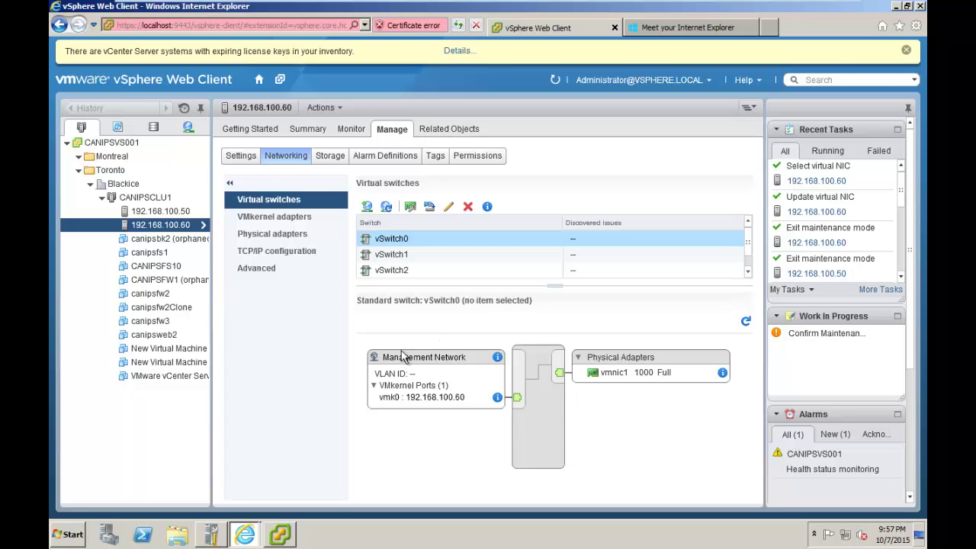
click(393, 256)
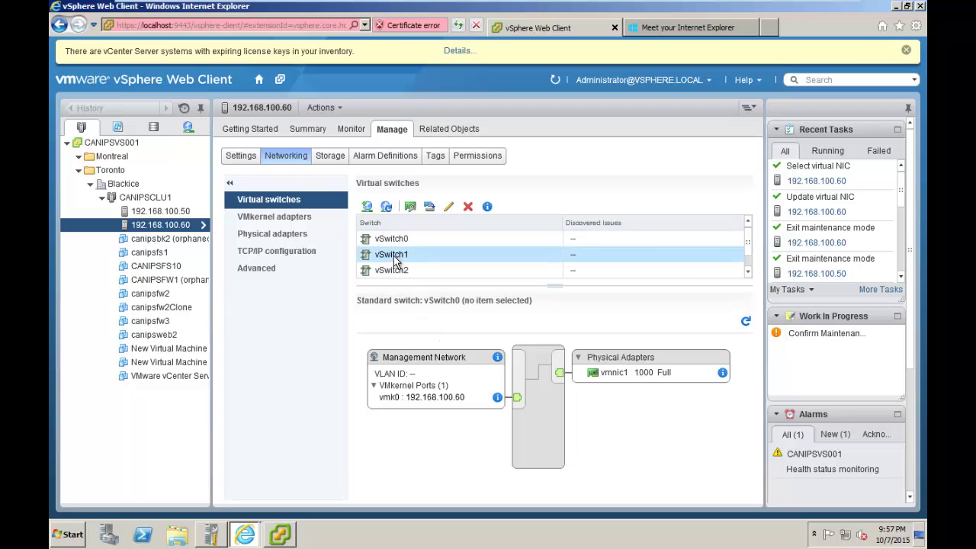
click(394, 271)
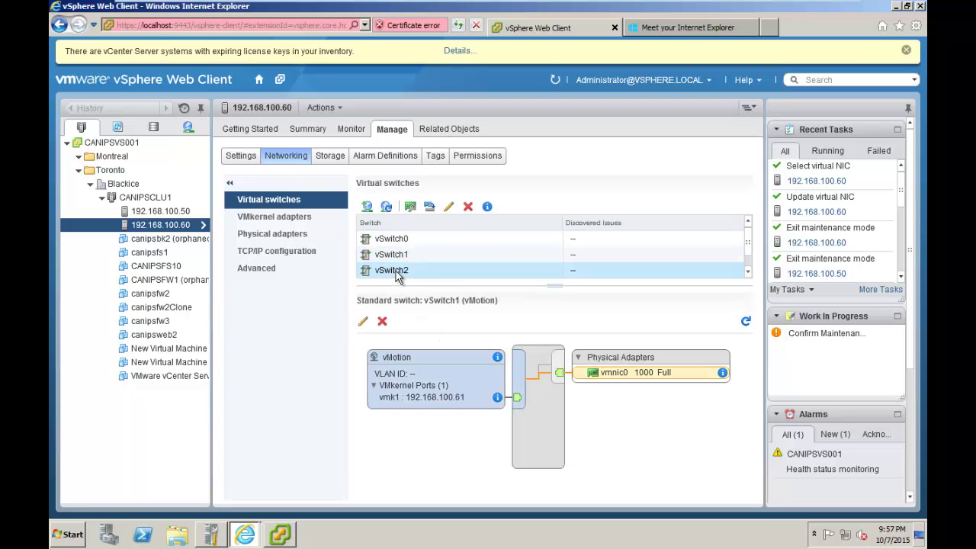
click(401, 243)
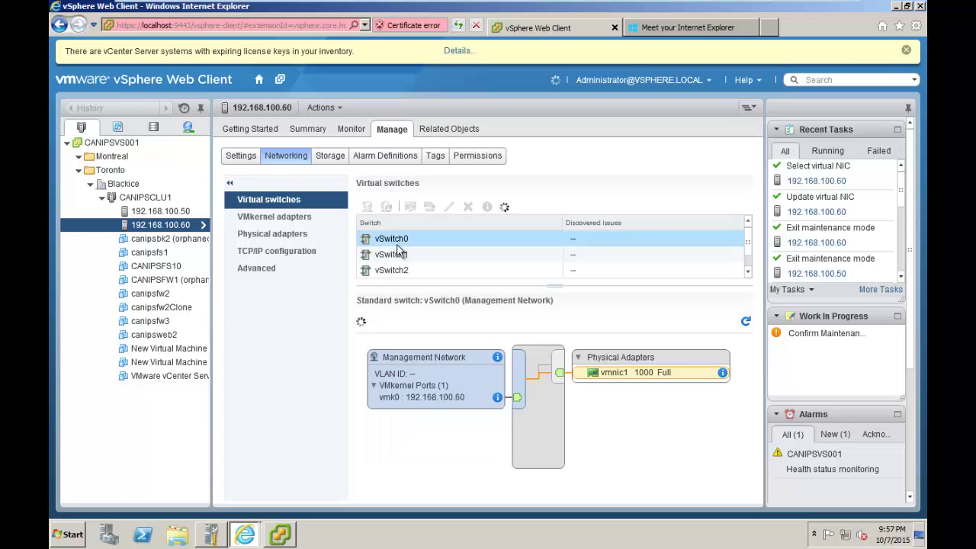
click(397, 273)
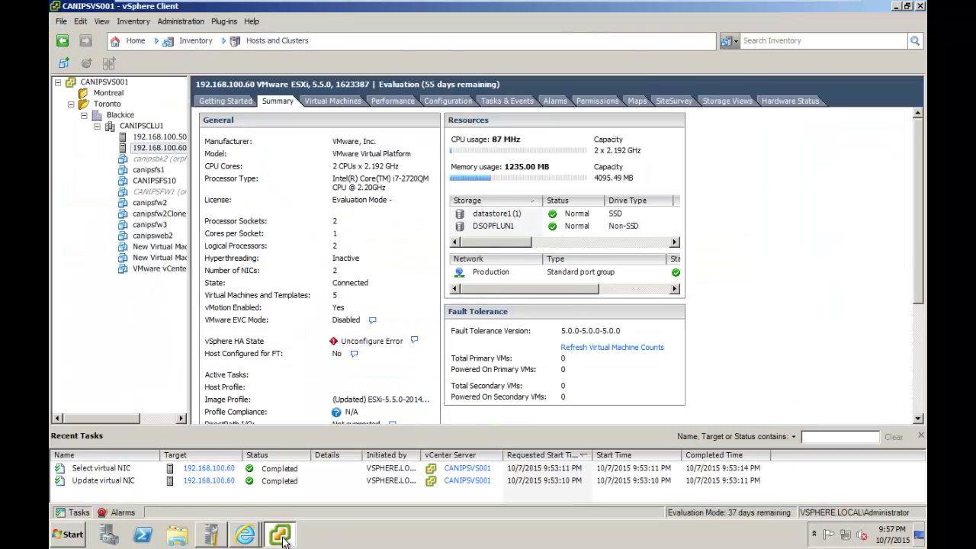
Switch to the vSphere Client and compare the port group names in the networking configuration of hosts 192.168.100.50 and 192.168.100.60.
click(284, 538)
click(156, 137)
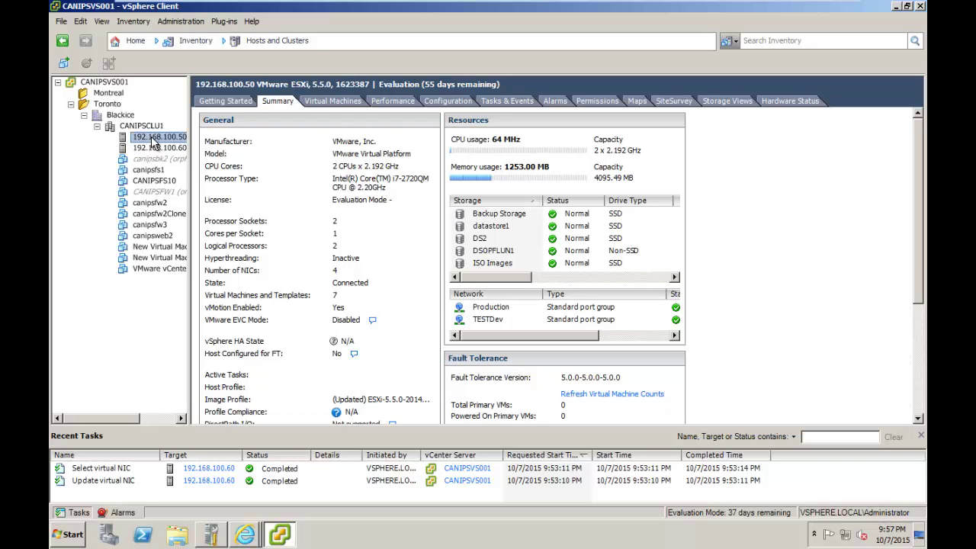
click(450, 102)
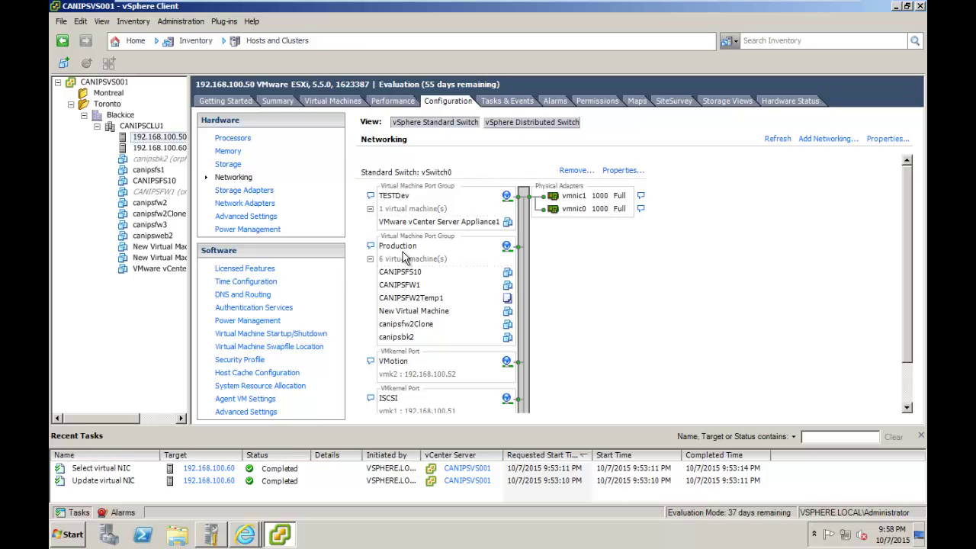
click(159, 149)
click(160, 148)
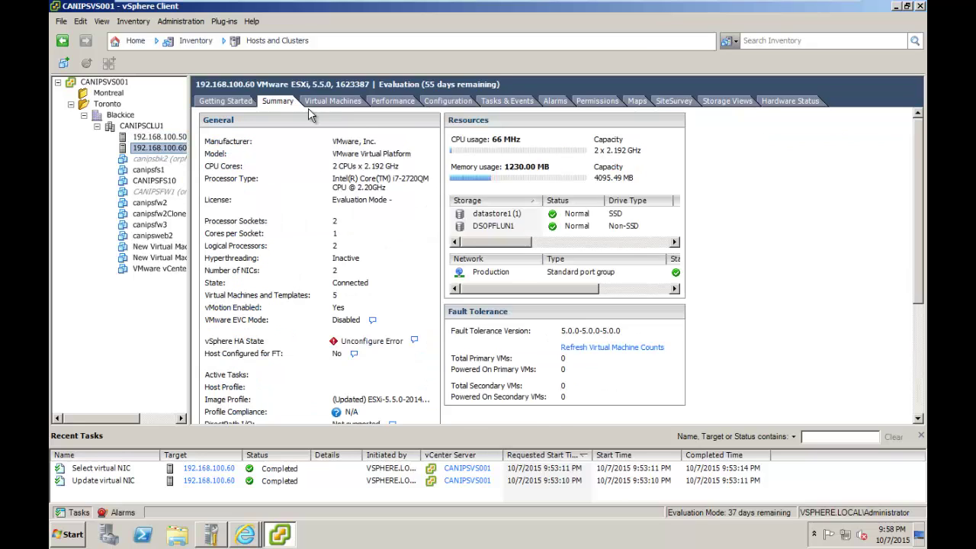
click(448, 100)
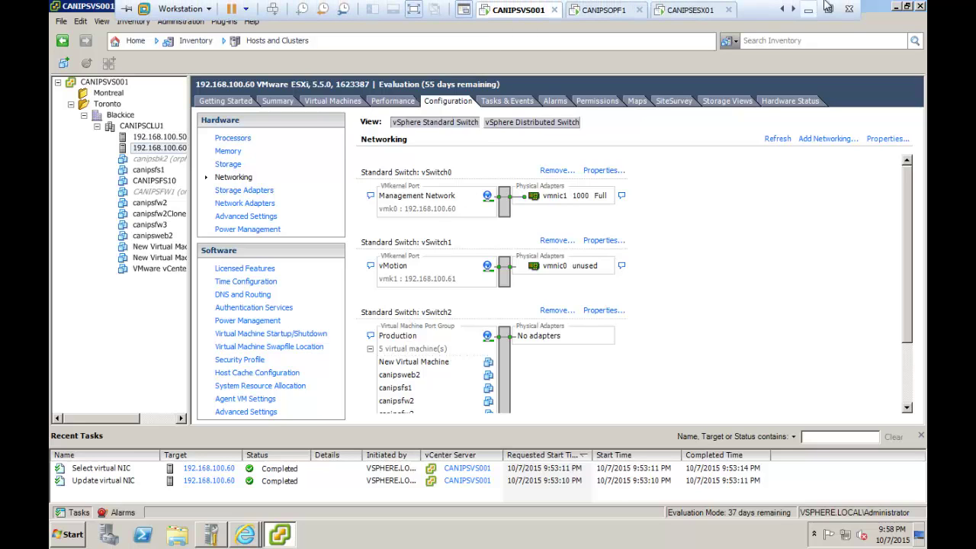
Switch to the vmotion.txt notes in Notepad and add the requirement line "4) All Vms should be in shared storage".
click(810, 11)
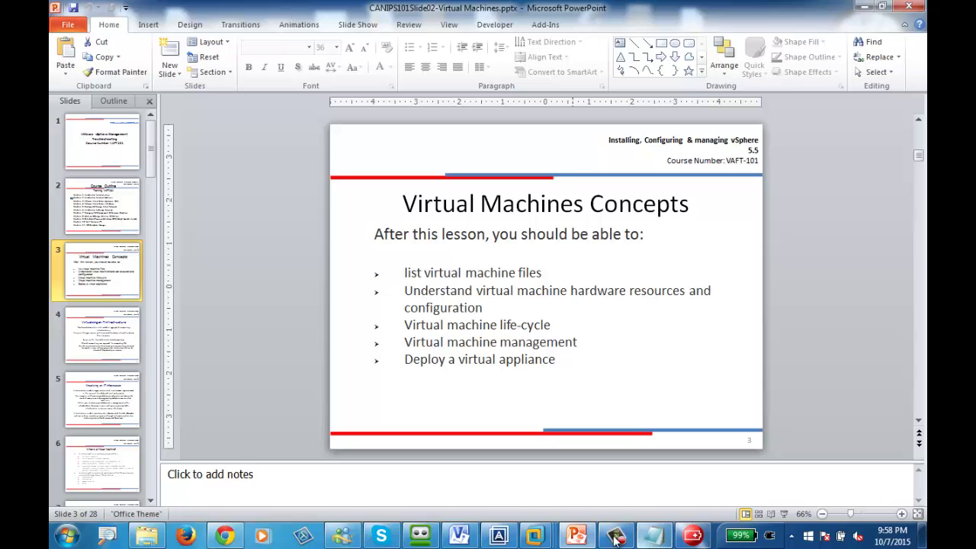
click(655, 534)
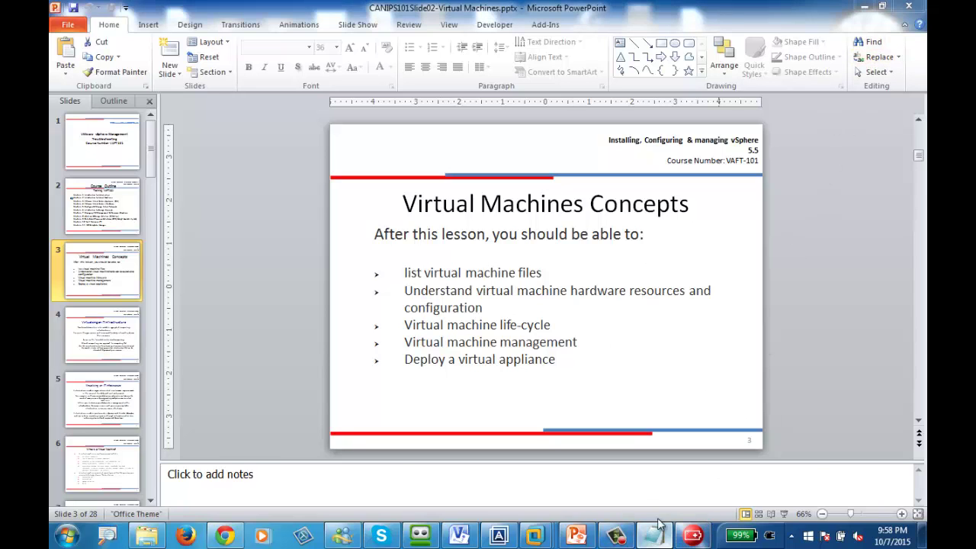
click(164, 482)
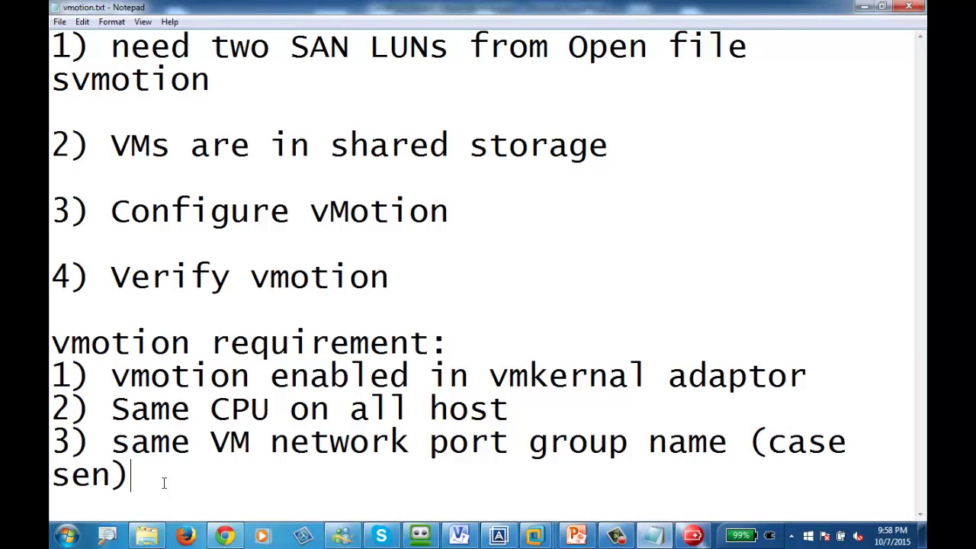
key(Return)
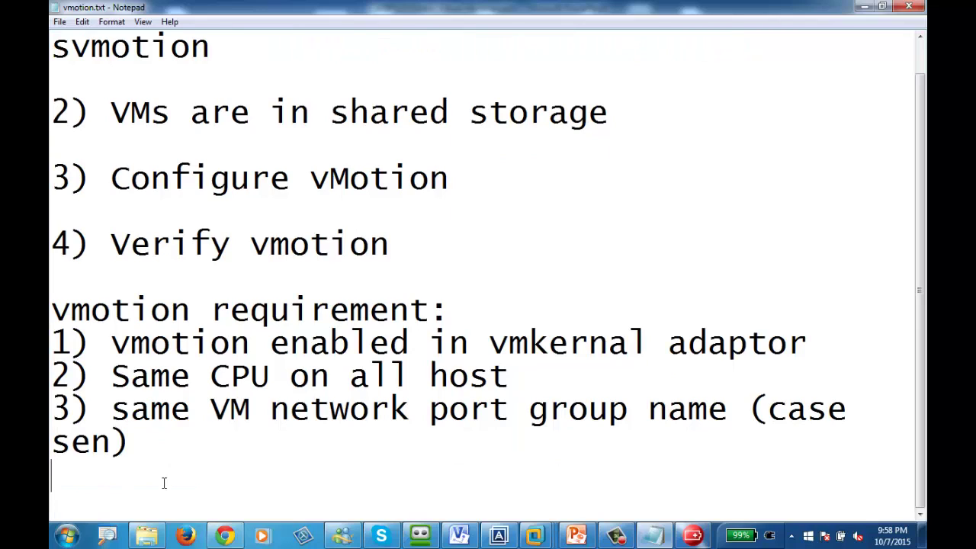
text(4) All Vm)
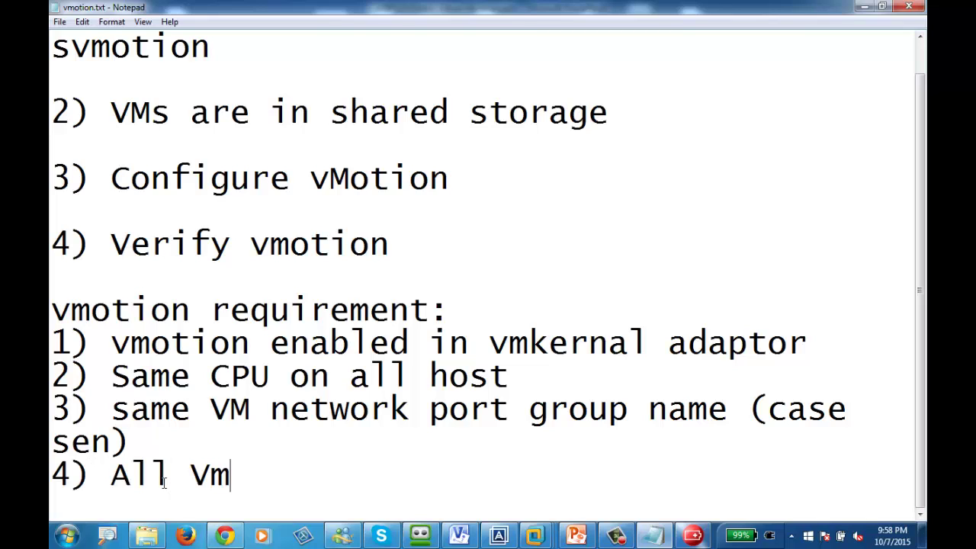
text(s should )
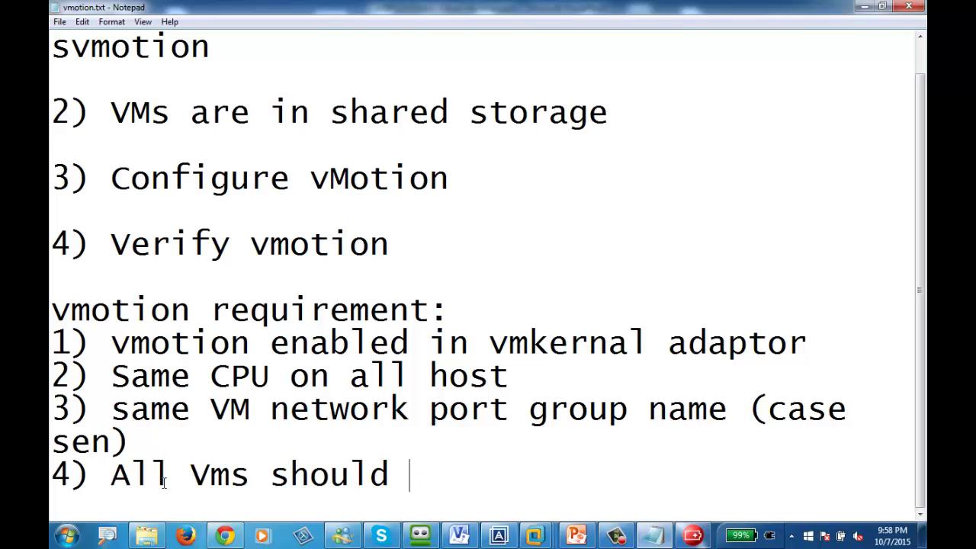
text(be in shared s)
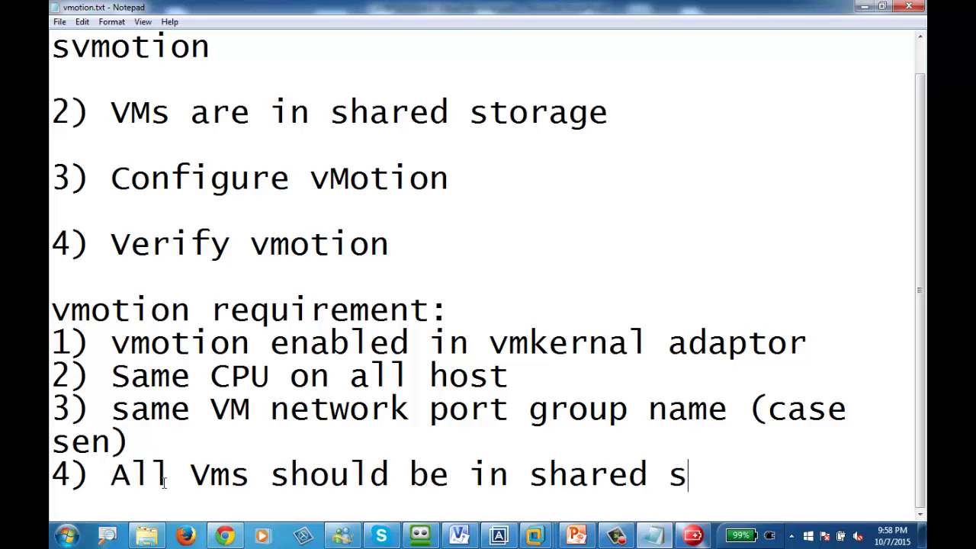
text(torage)
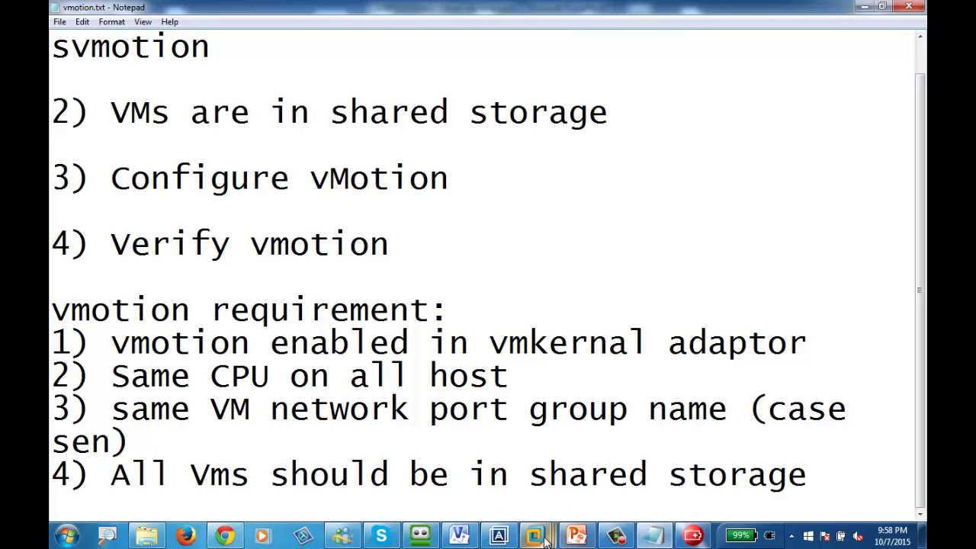
Switch to the vSphere Client and check on the summaries of canipsfs1 and CANIPSFS10 which datastore each virtual machine uses.
mouse_move(529, 540)
click(301, 457)
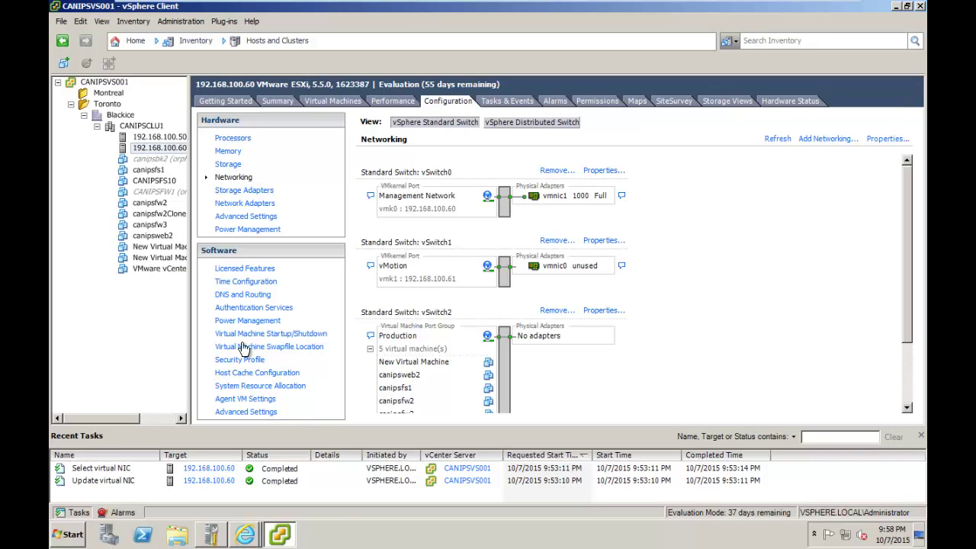
click(138, 171)
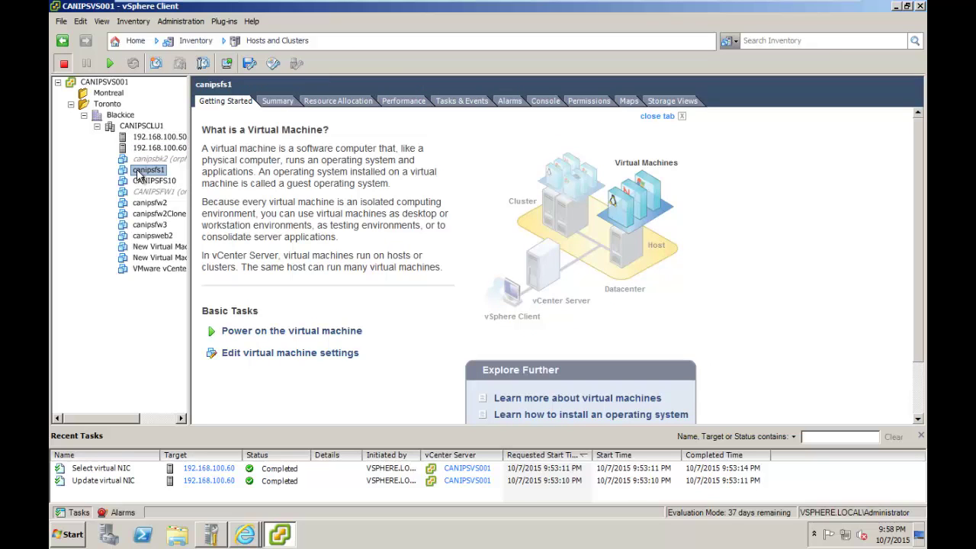
click(282, 102)
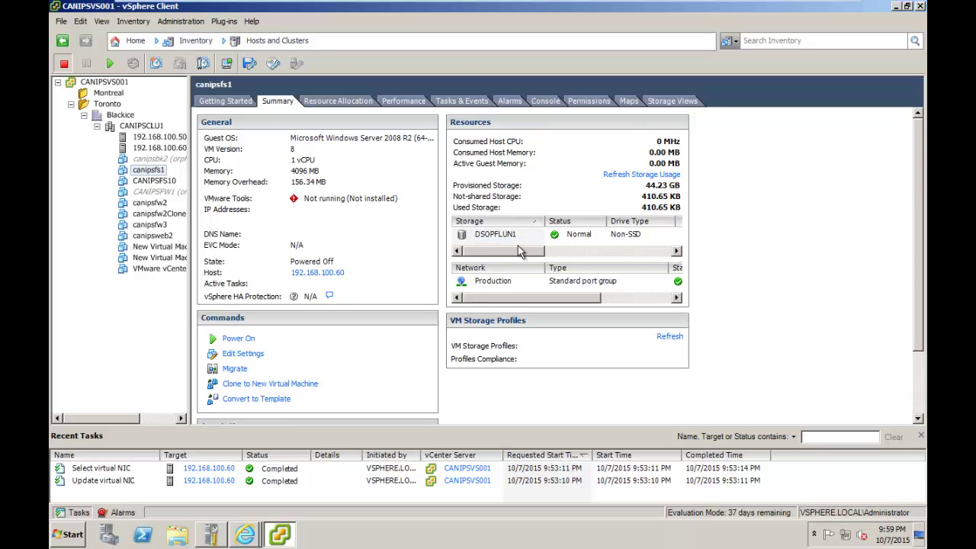
click(154, 181)
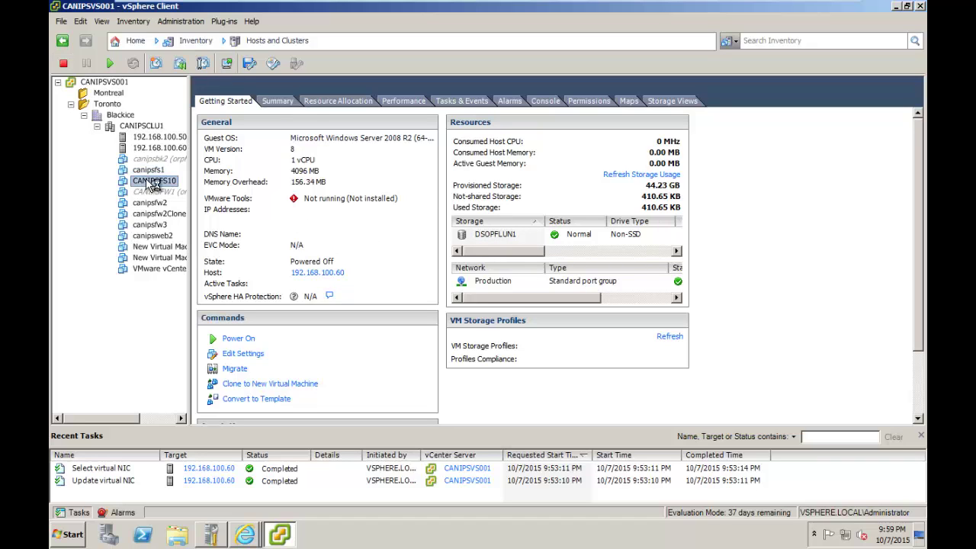
click(277, 104)
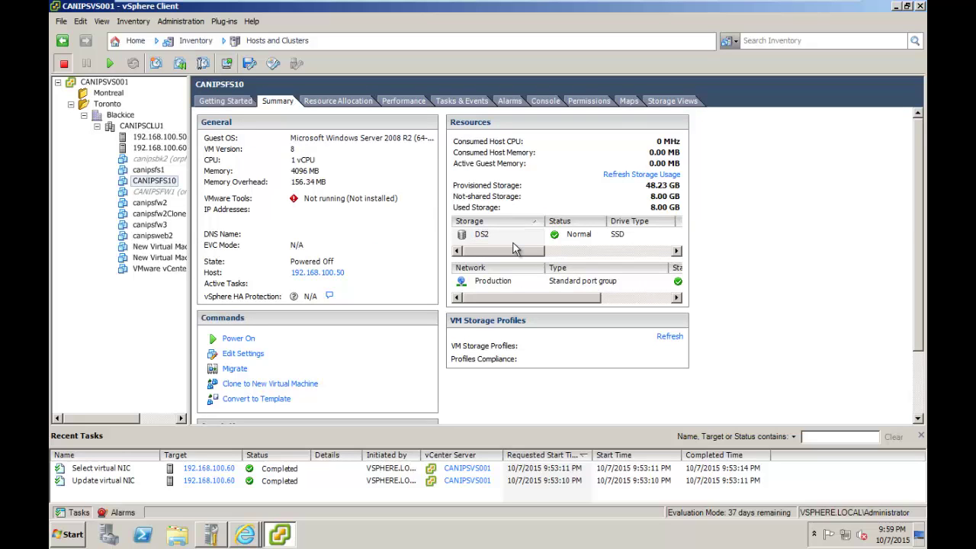
Migrate CANIPSFS10 to the DSOPFLUN1 datastore by changing only its datastore, keeping the same disk format as the source.
right_click(154, 184)
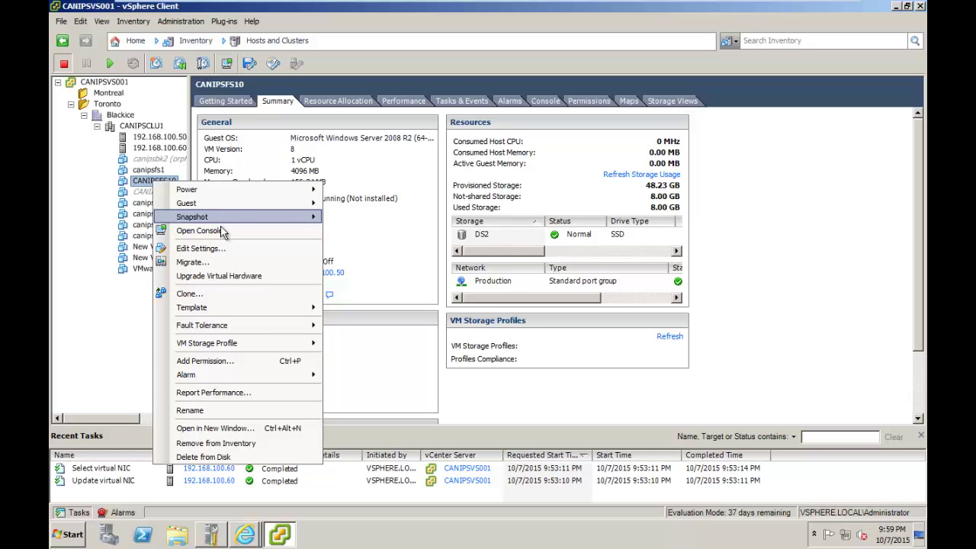
click(227, 264)
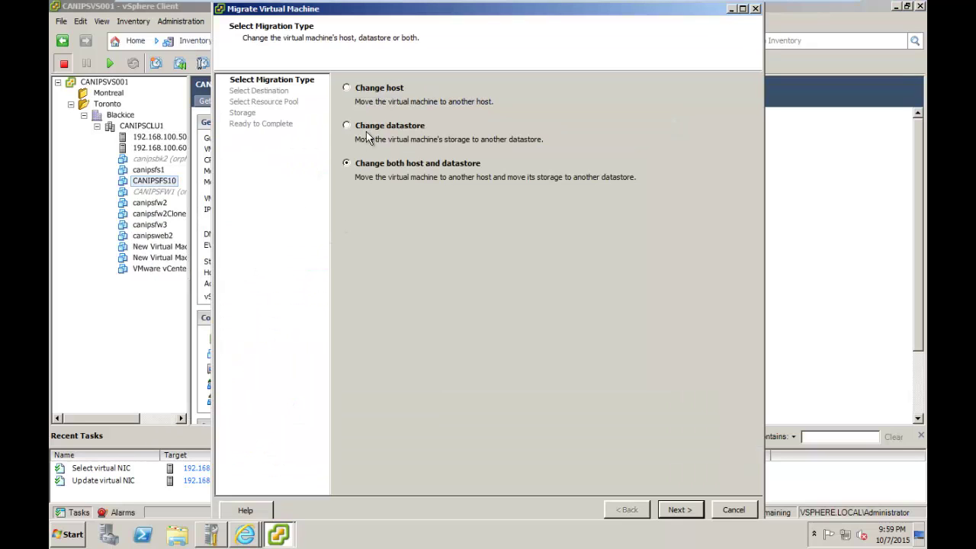
click(347, 125)
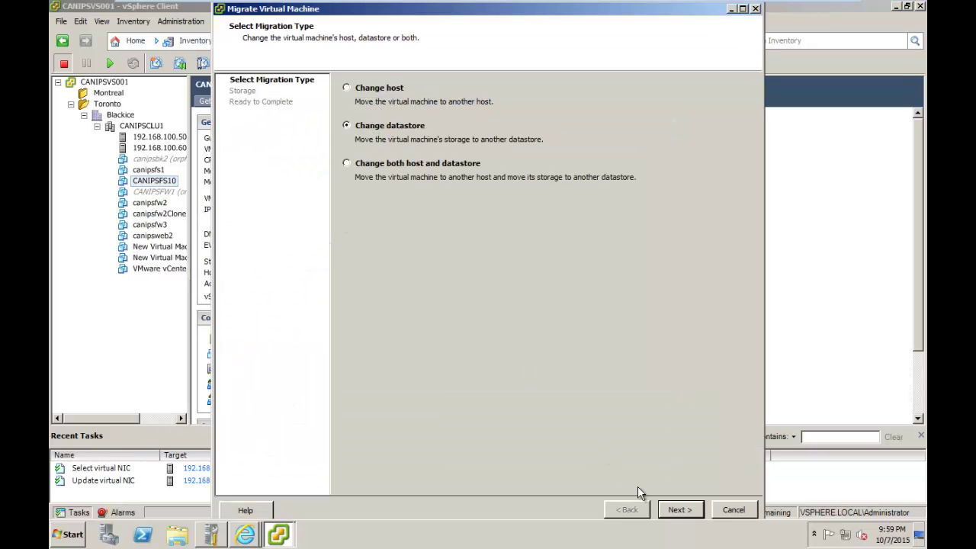
click(679, 511)
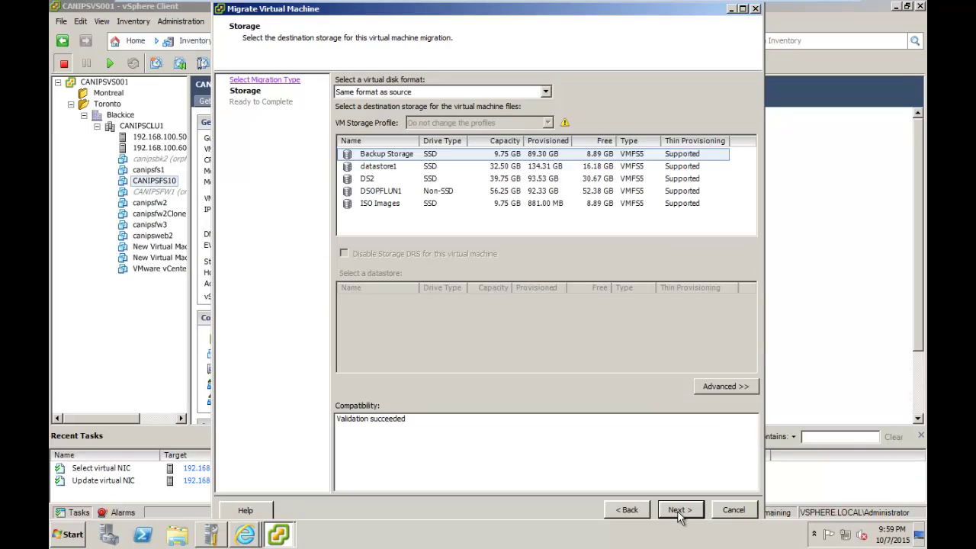
click(389, 192)
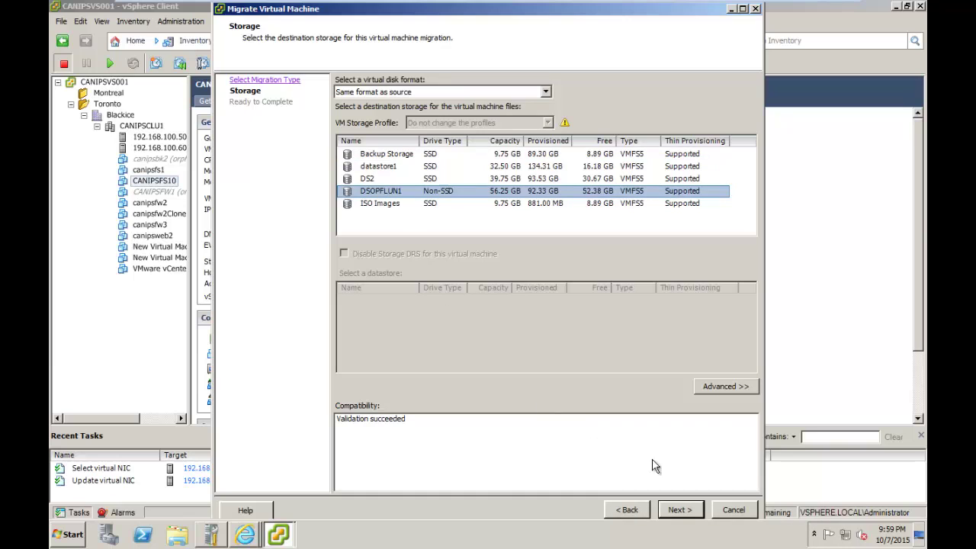
click(682, 511)
click(681, 511)
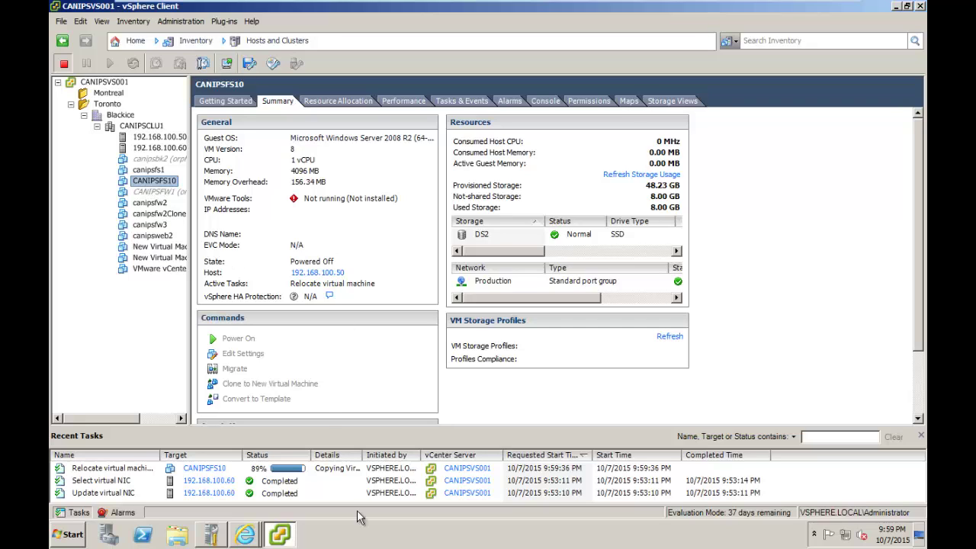
Switch to the vSphere Web Client and check the storage location of Hard disk 1 in the summary of canipsfw2.
mouse_move(248, 538)
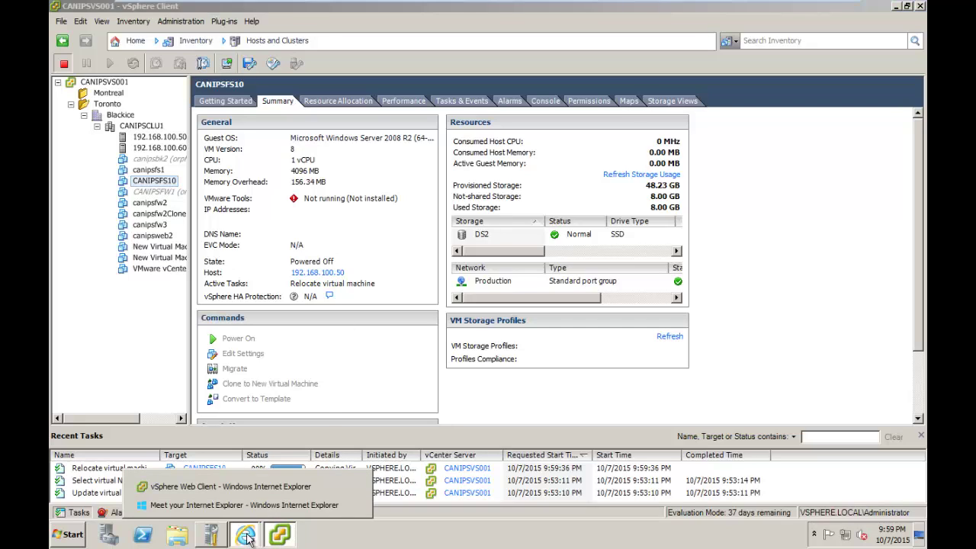
click(285, 487)
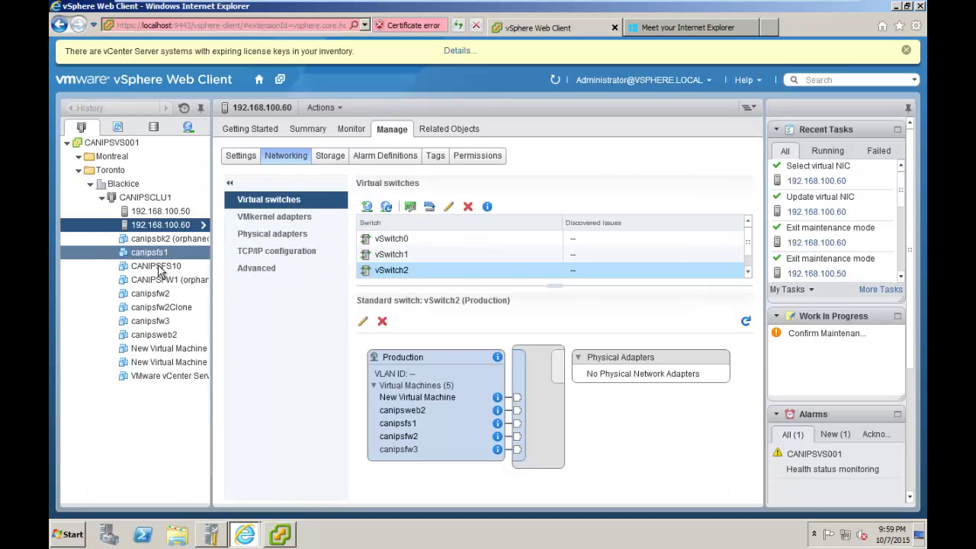
click(161, 296)
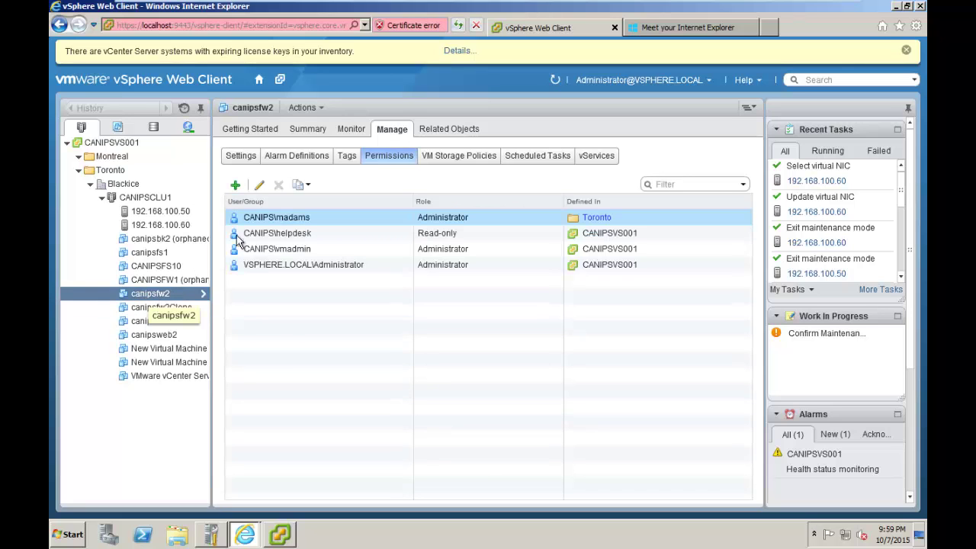
click(316, 130)
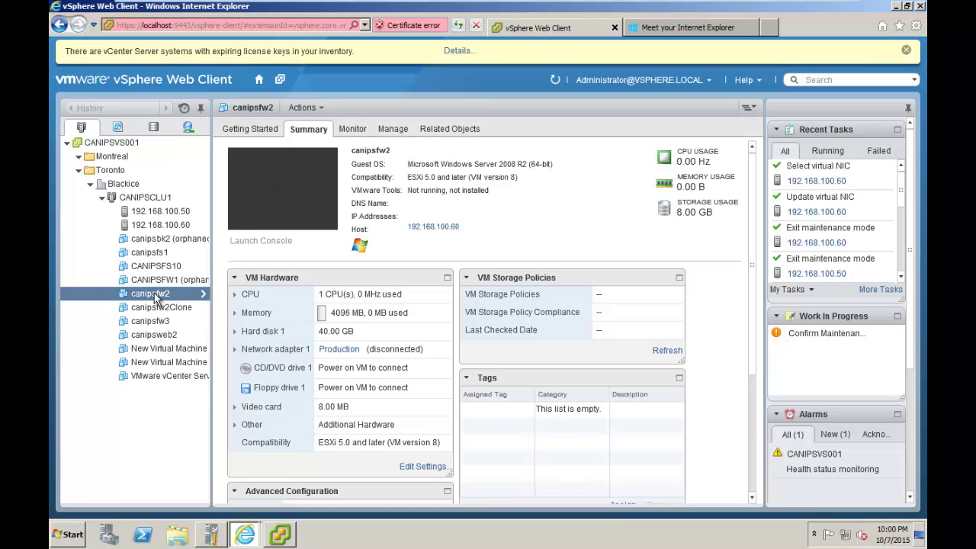
click(235, 333)
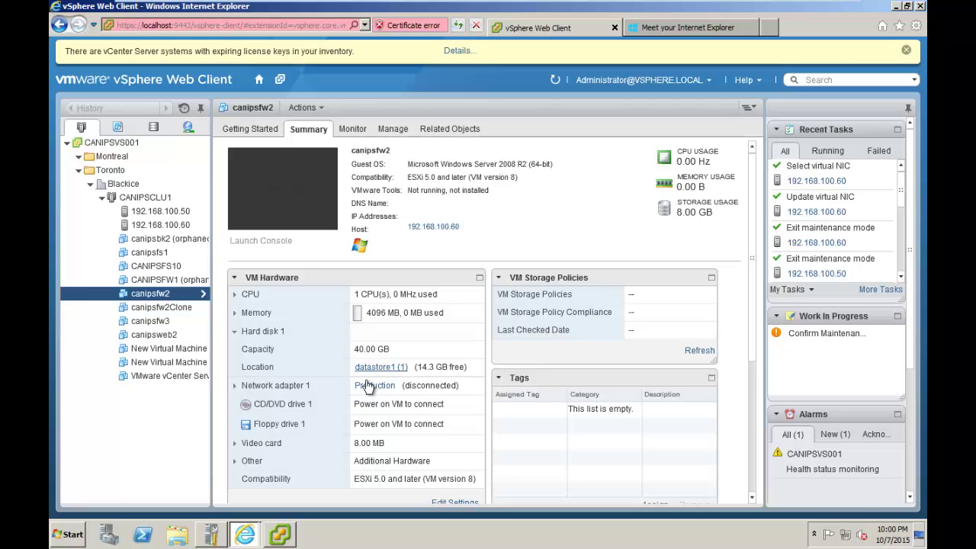
Migrate canipsfw2 to the DSOPFLUN1 datastore by changing only its datastore, keeping the same disk format as the source.
click(151, 297)
right_click(154, 295)
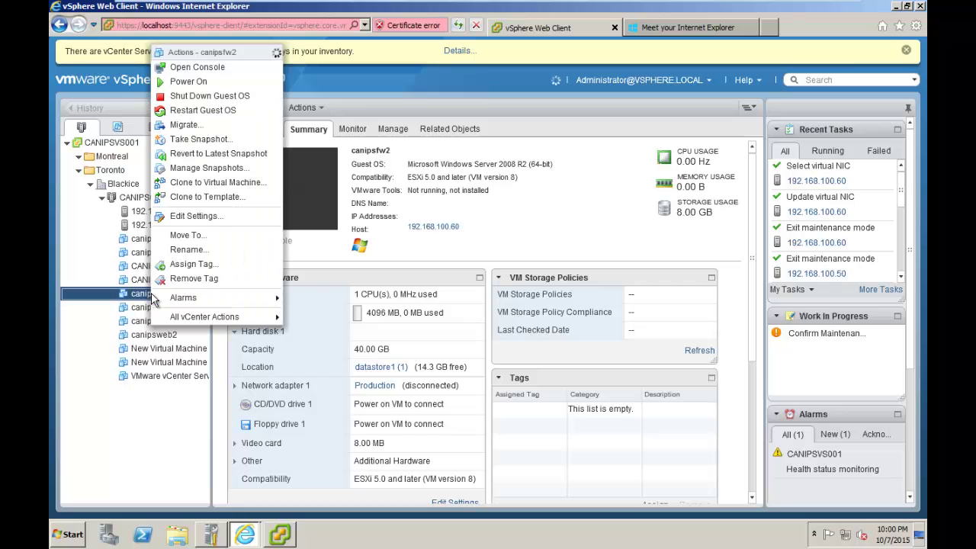
click(185, 125)
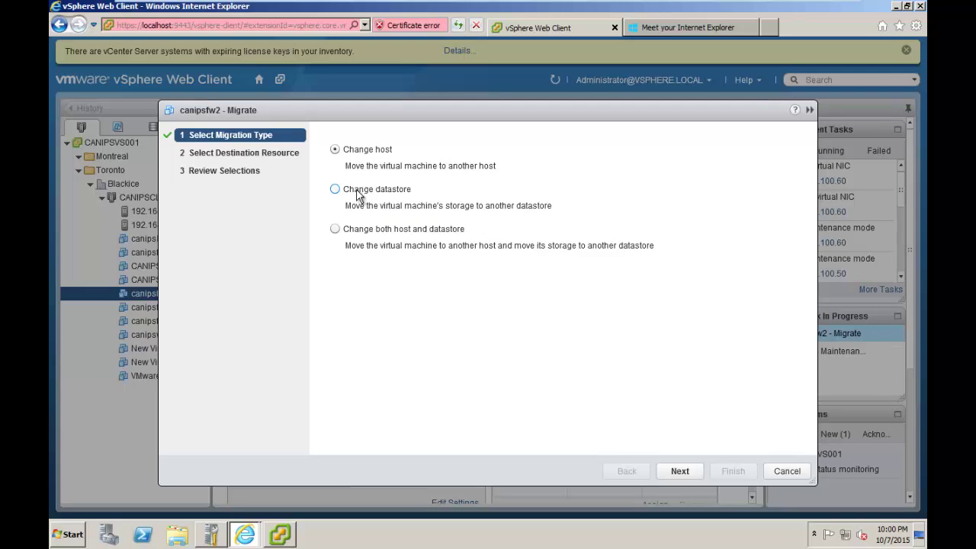
click(354, 190)
click(676, 471)
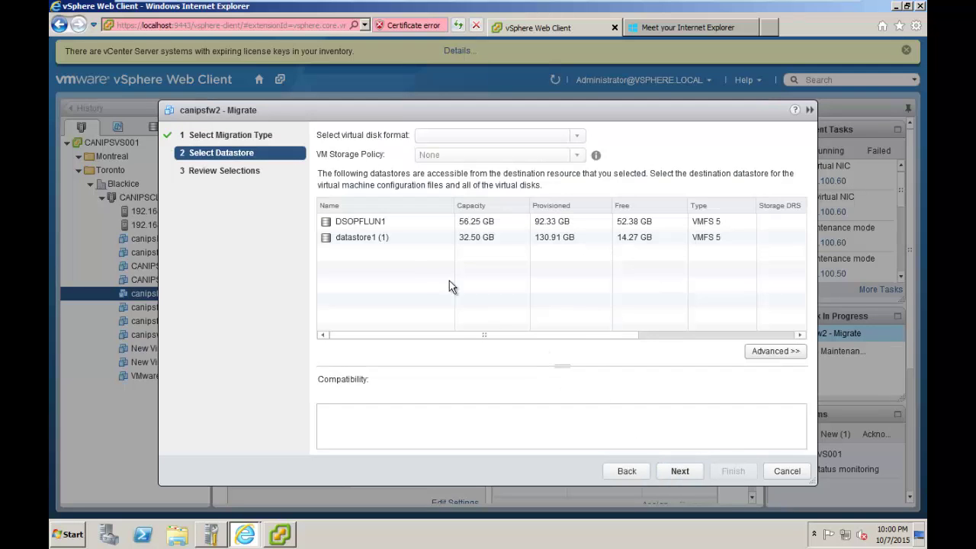
click(354, 223)
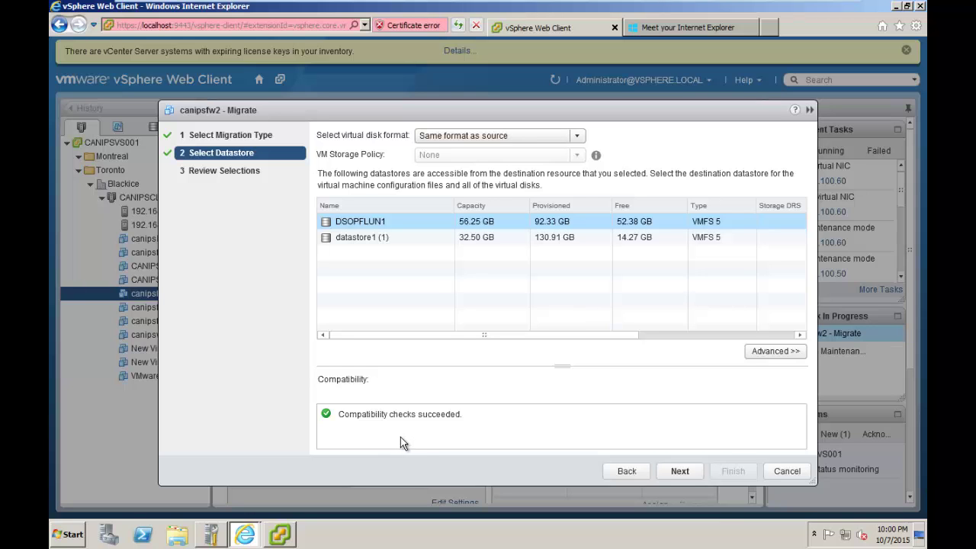
click(680, 471)
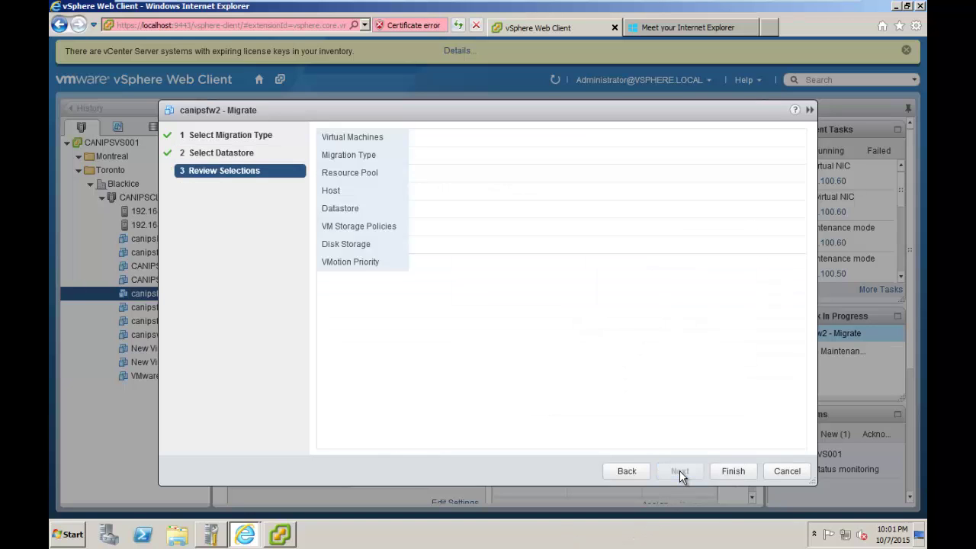
click(732, 471)
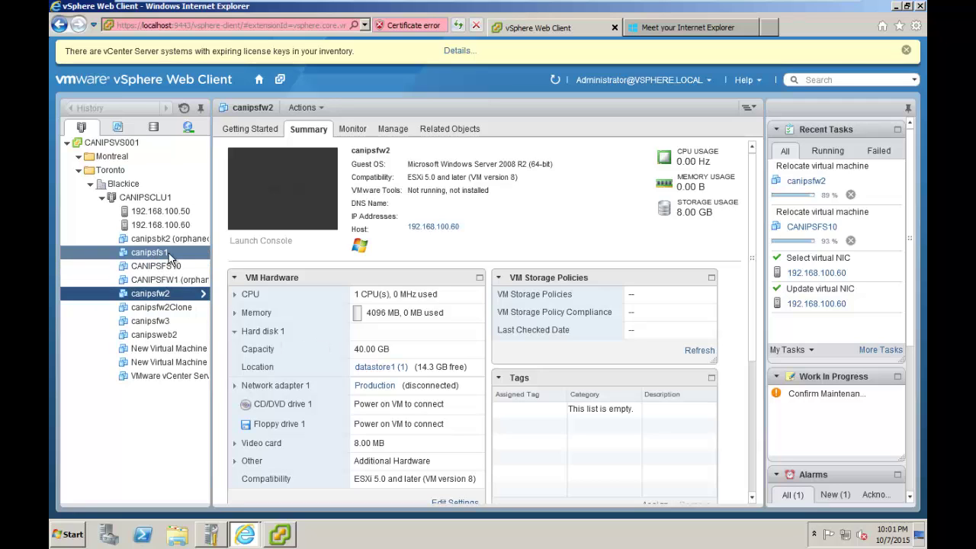
Power on the virtual machines canipsfw2 and canipsfs1, and return to the vSphere Client.
click(156, 297)
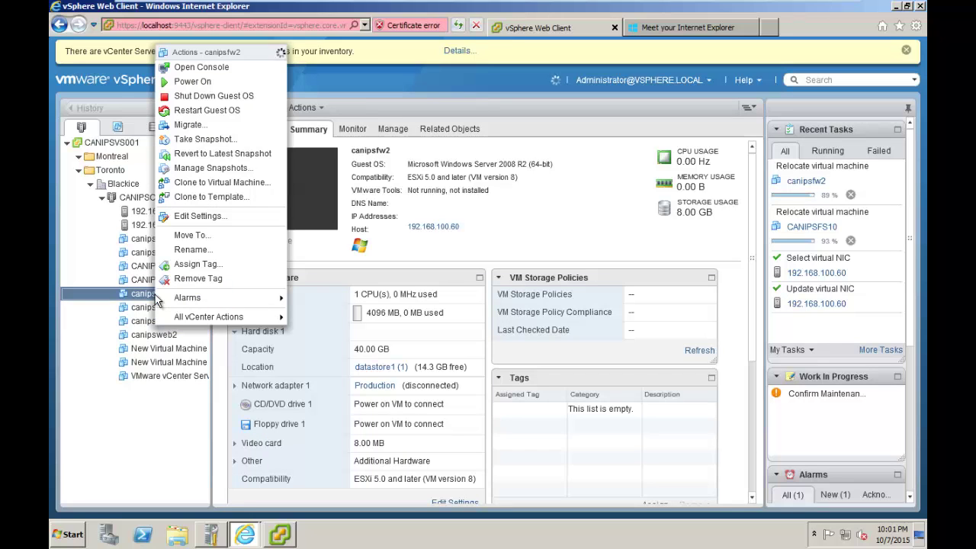
click(194, 82)
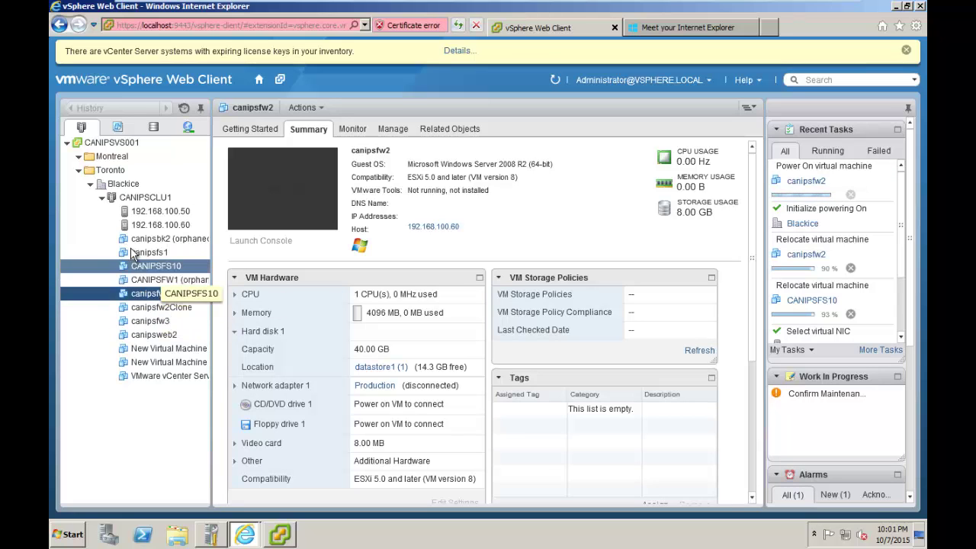
click(155, 253)
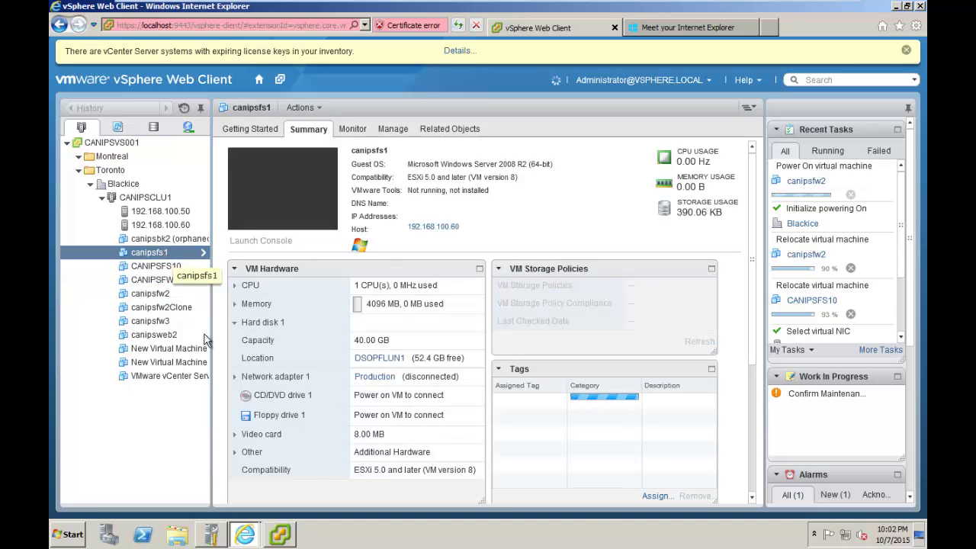
right_click(160, 252)
click(196, 267)
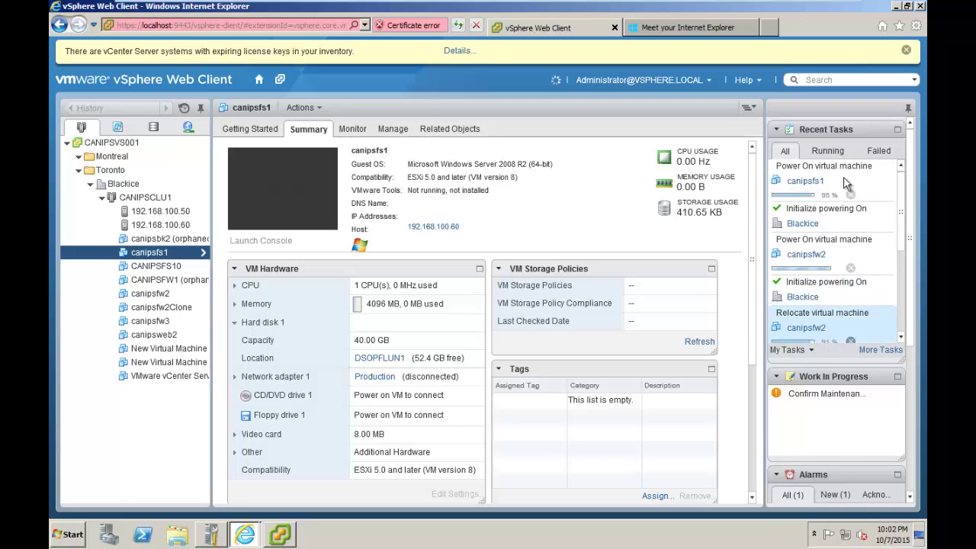
click(282, 536)
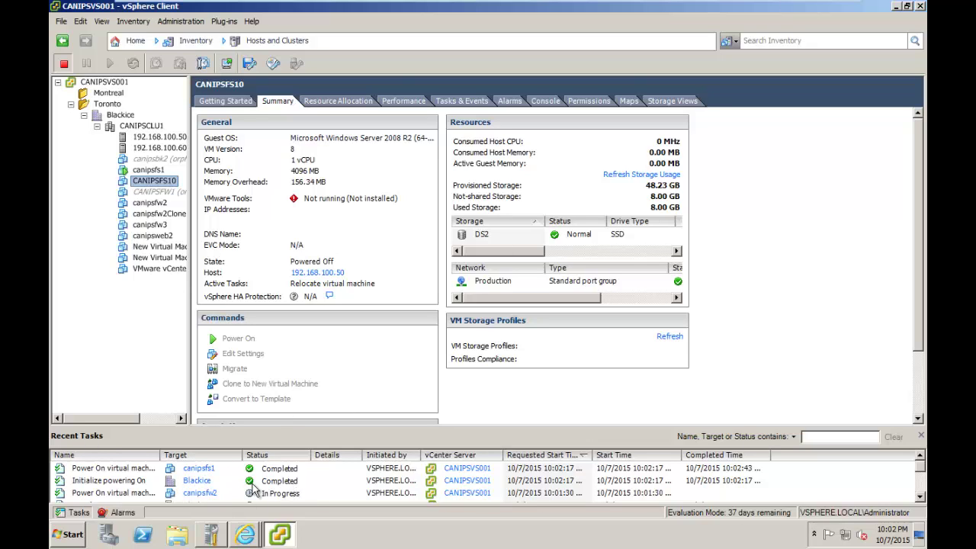
Enlarge the Recent Tasks list and start migrating canipsfs1 with the Change host option, expanding cluster CANIPSCLU1 for the destination.
drag(268, 430, 267, 353)
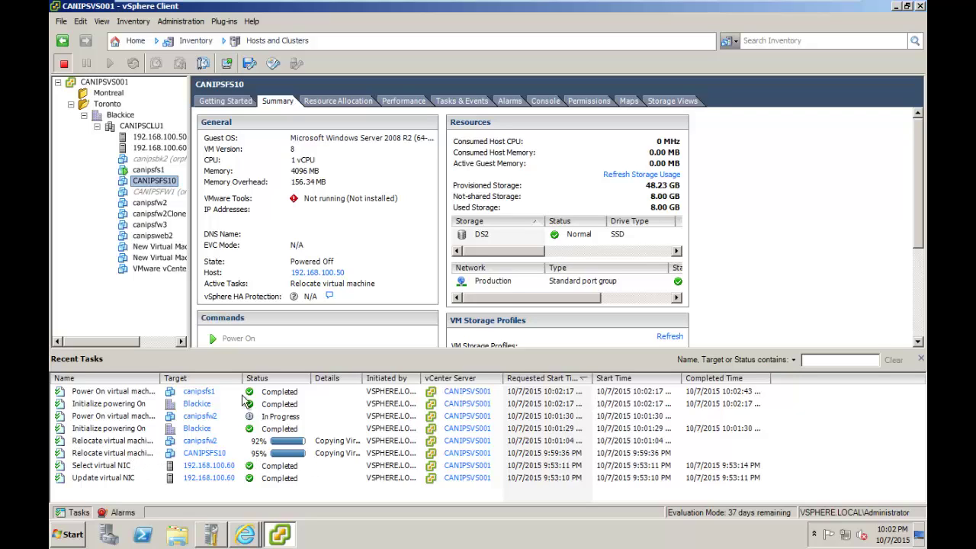
click(141, 169)
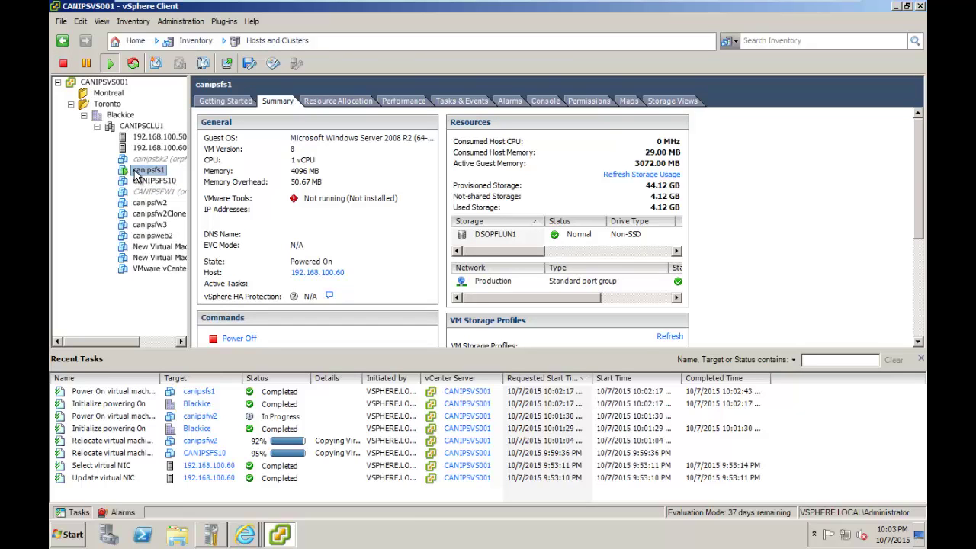
right_click(135, 171)
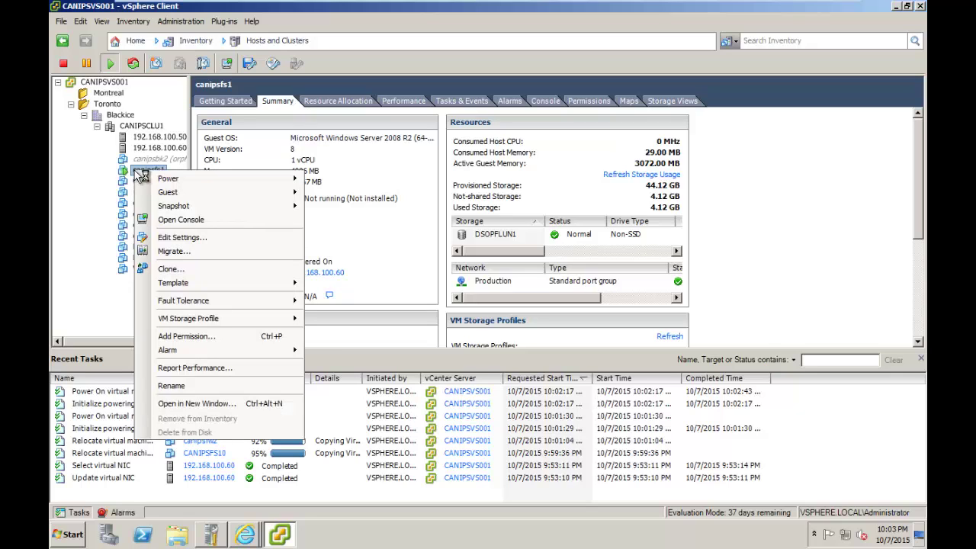
click(174, 252)
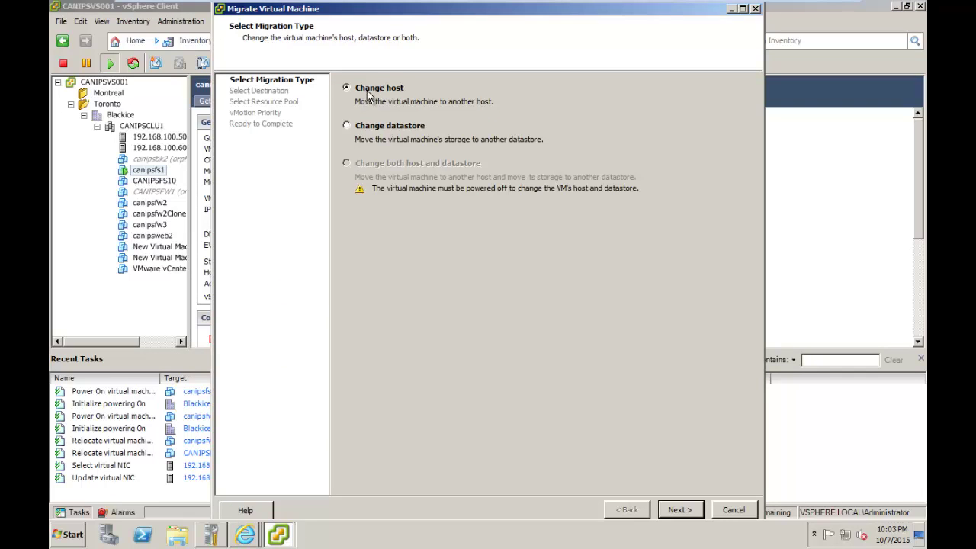
click(681, 510)
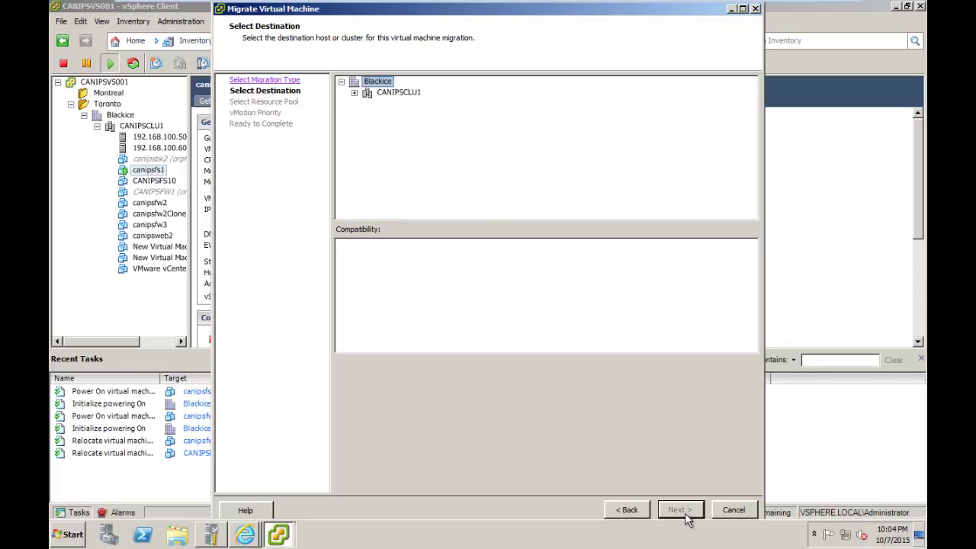
click(353, 92)
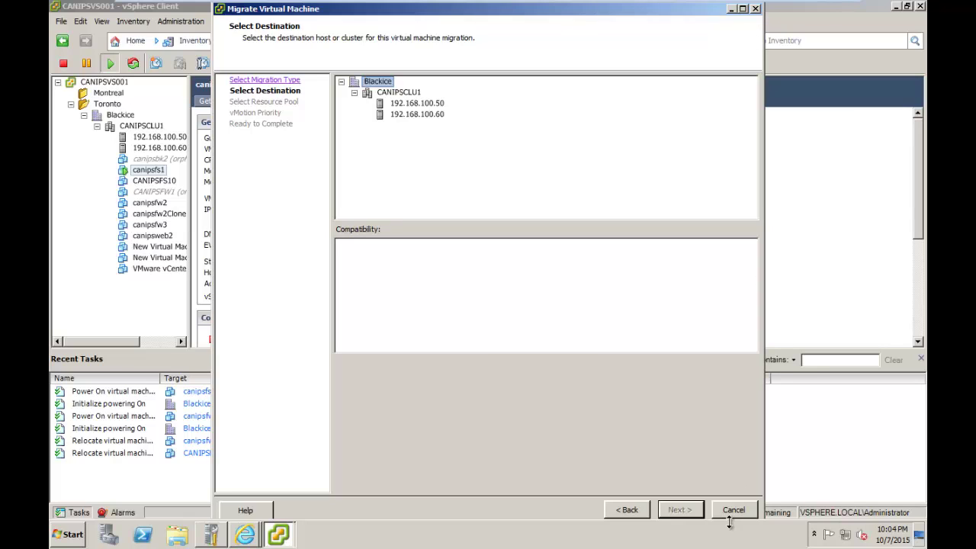
Switch to the vSphere Web Client, allow localhost to use local storage, and reload the client from its error prompt.
click(267, 534)
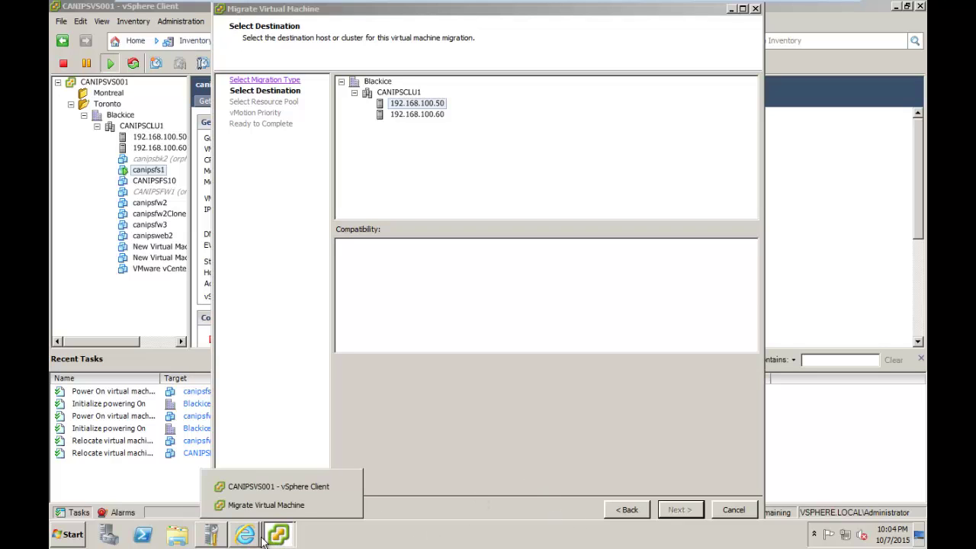
mouse_move(245, 533)
click(250, 488)
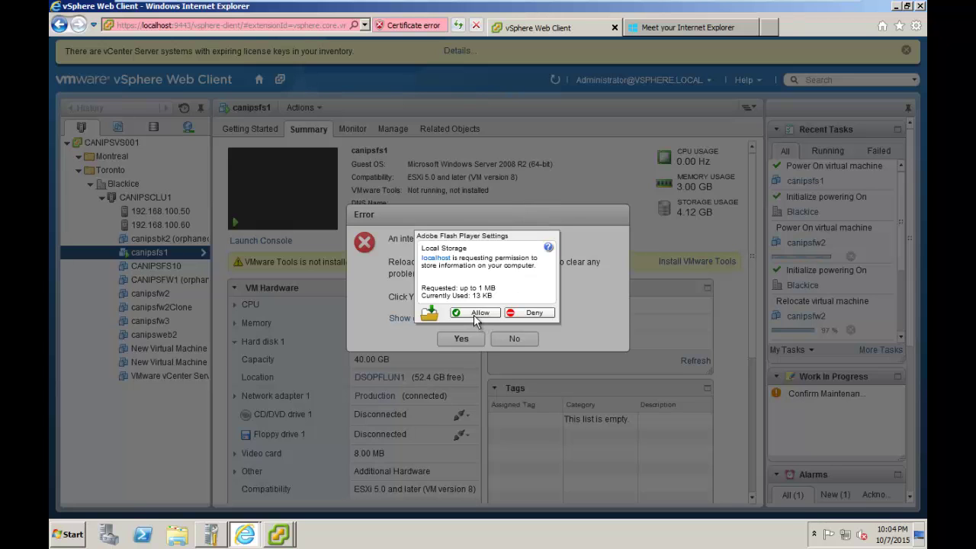
click(475, 313)
click(463, 334)
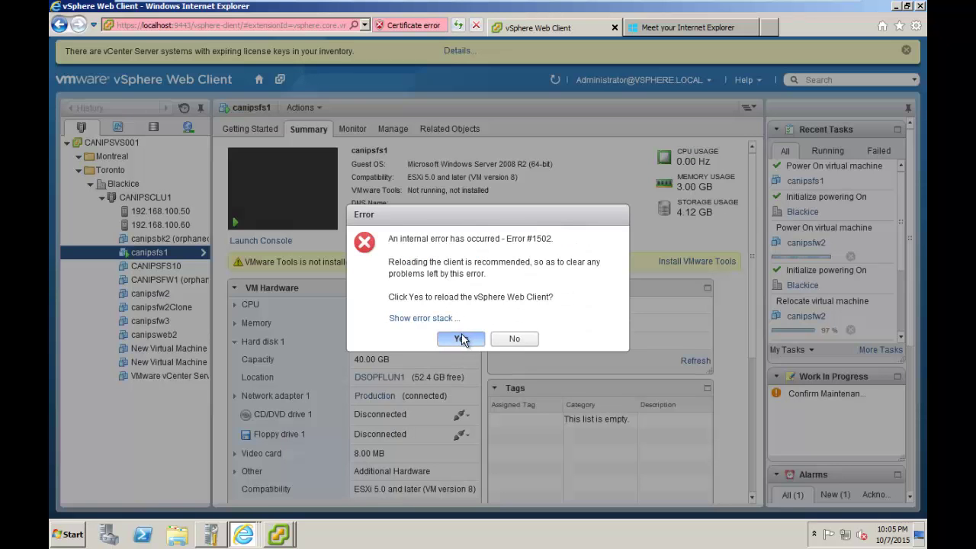
click(536, 323)
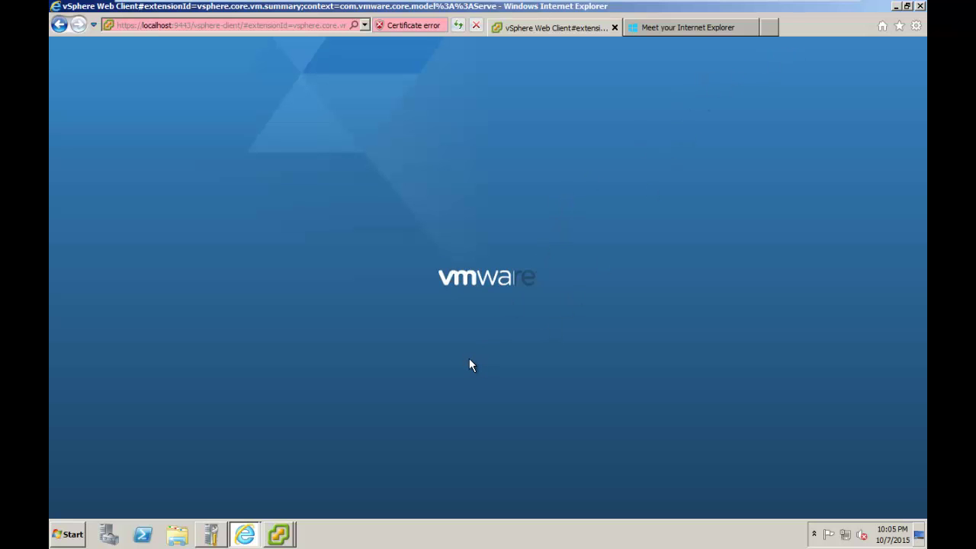
Return to the open migration wizard and migrate canipsfs1 to host 192.168.100.50 with high vMotion priority.
click(279, 534)
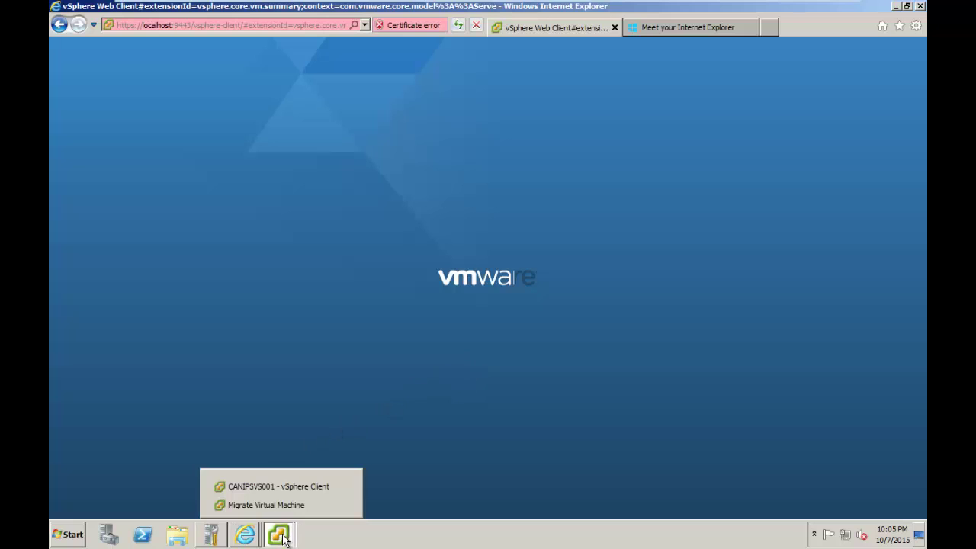
click(281, 490)
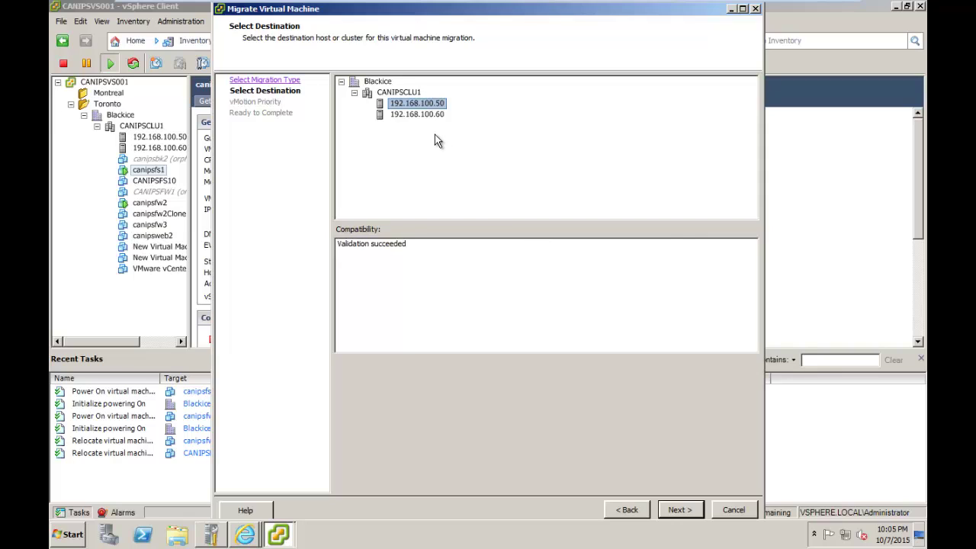
click(421, 115)
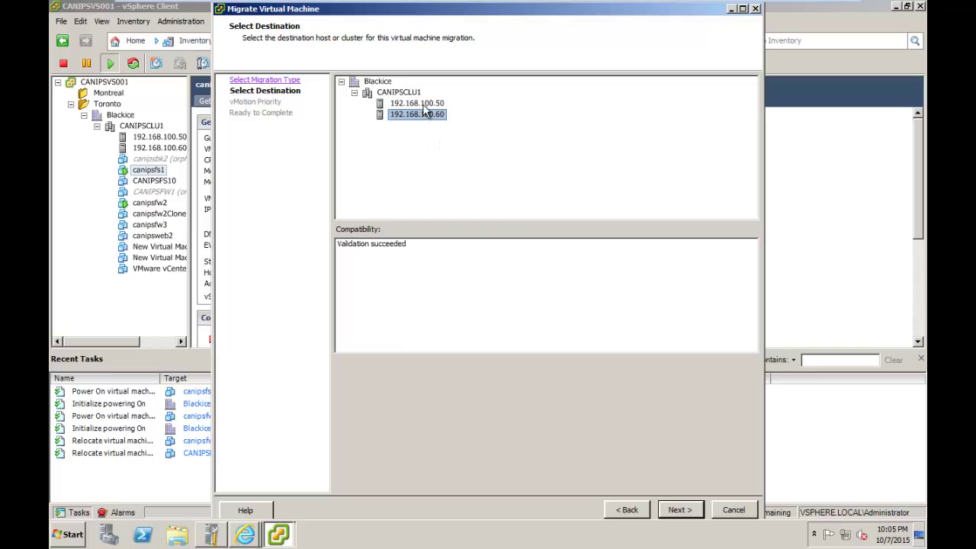
click(428, 106)
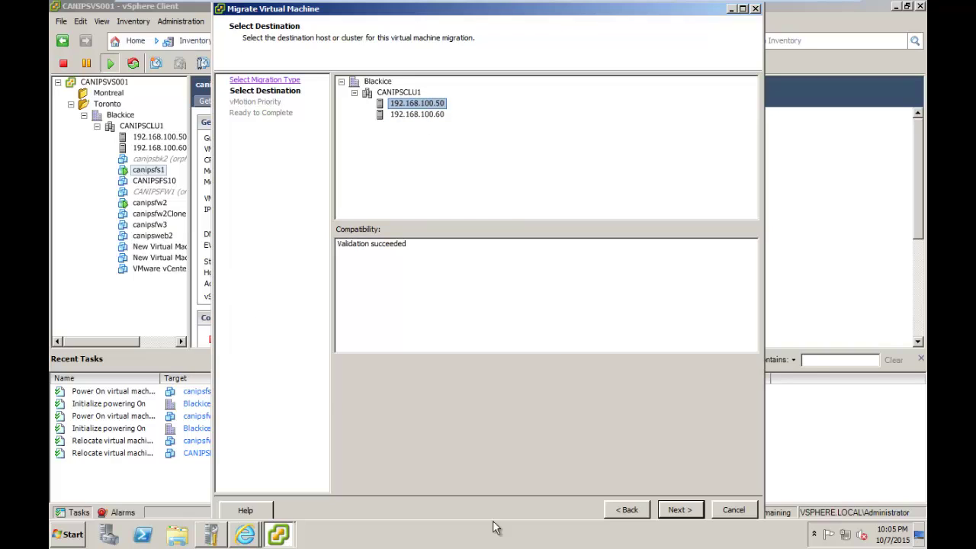
click(681, 512)
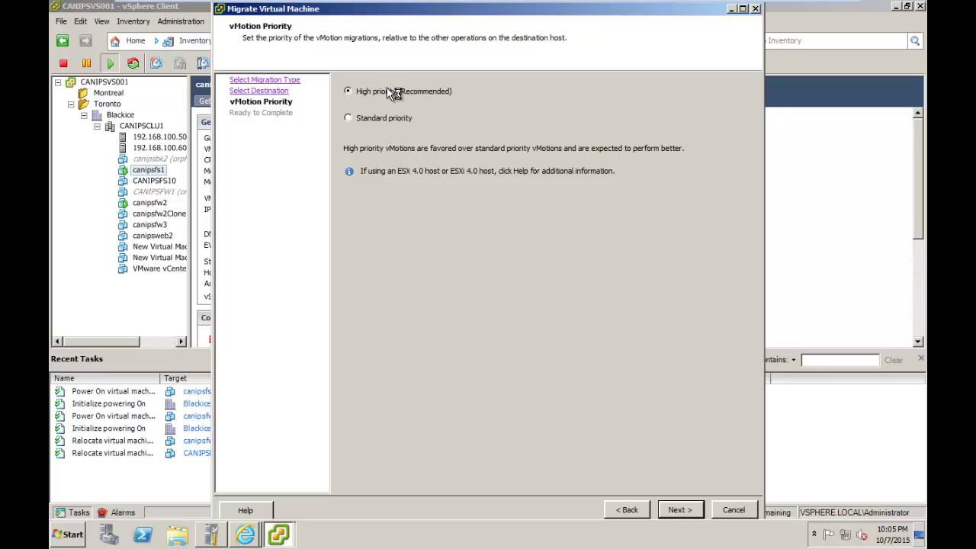
click(683, 516)
click(681, 511)
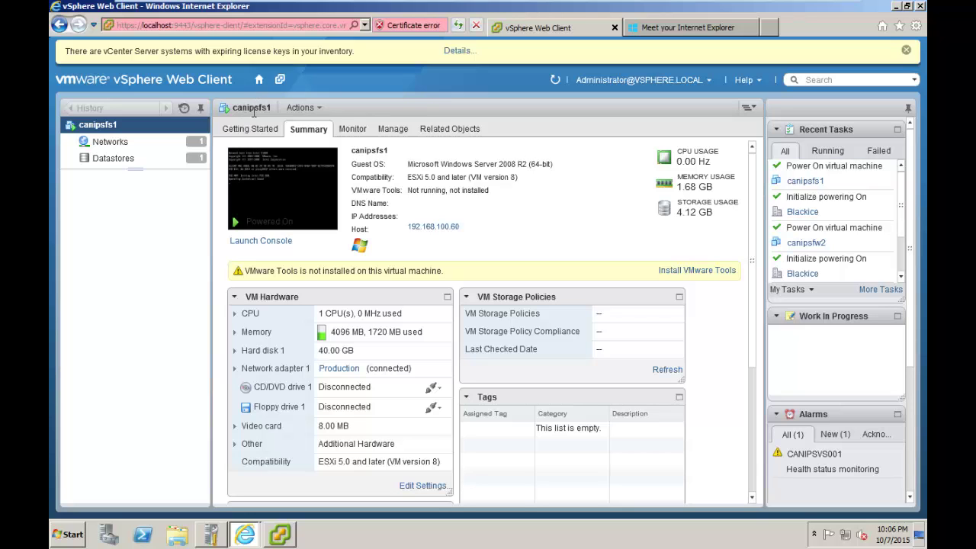
Check which host runs canipsfs1 in the Web Client inventory and the vSphere Client, and return to the vmotion.txt notes.
click(260, 79)
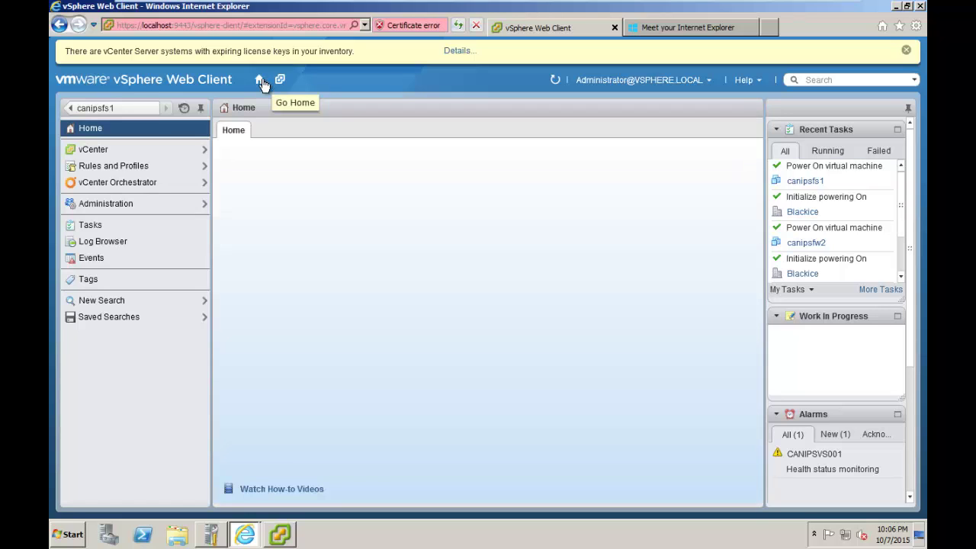
click(334, 193)
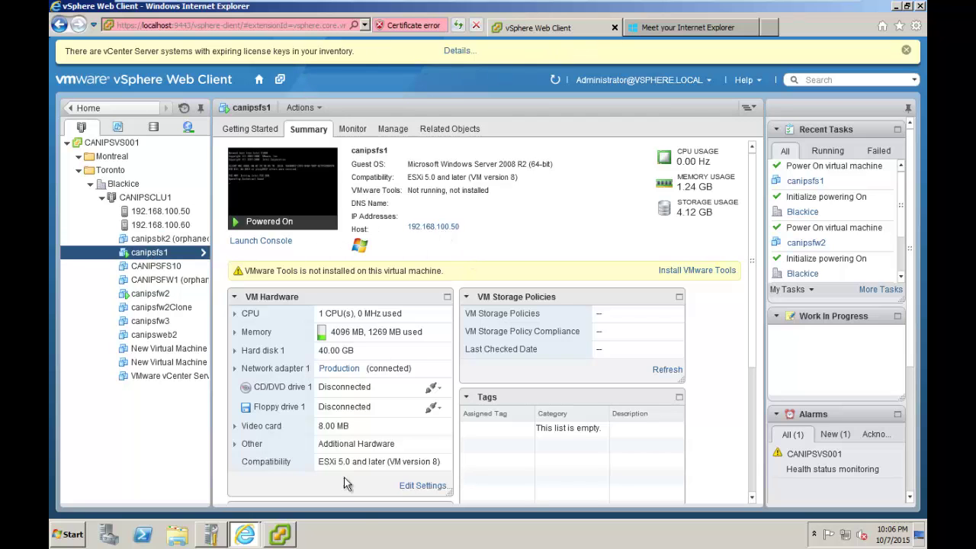
click(279, 538)
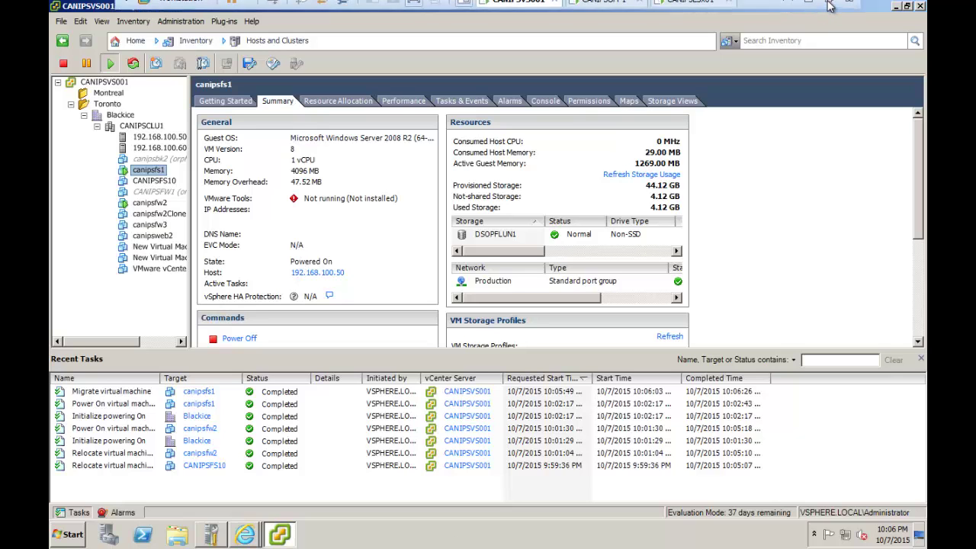
click(808, 6)
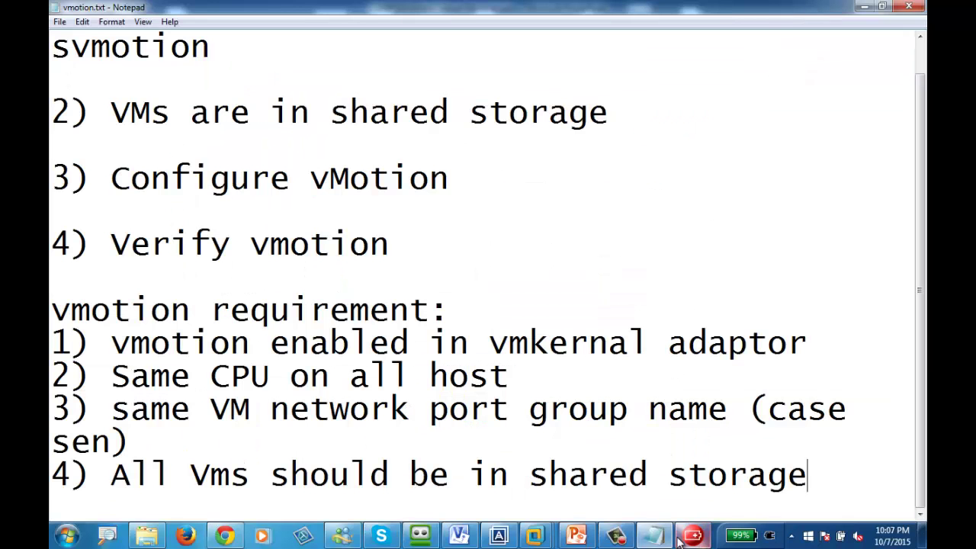